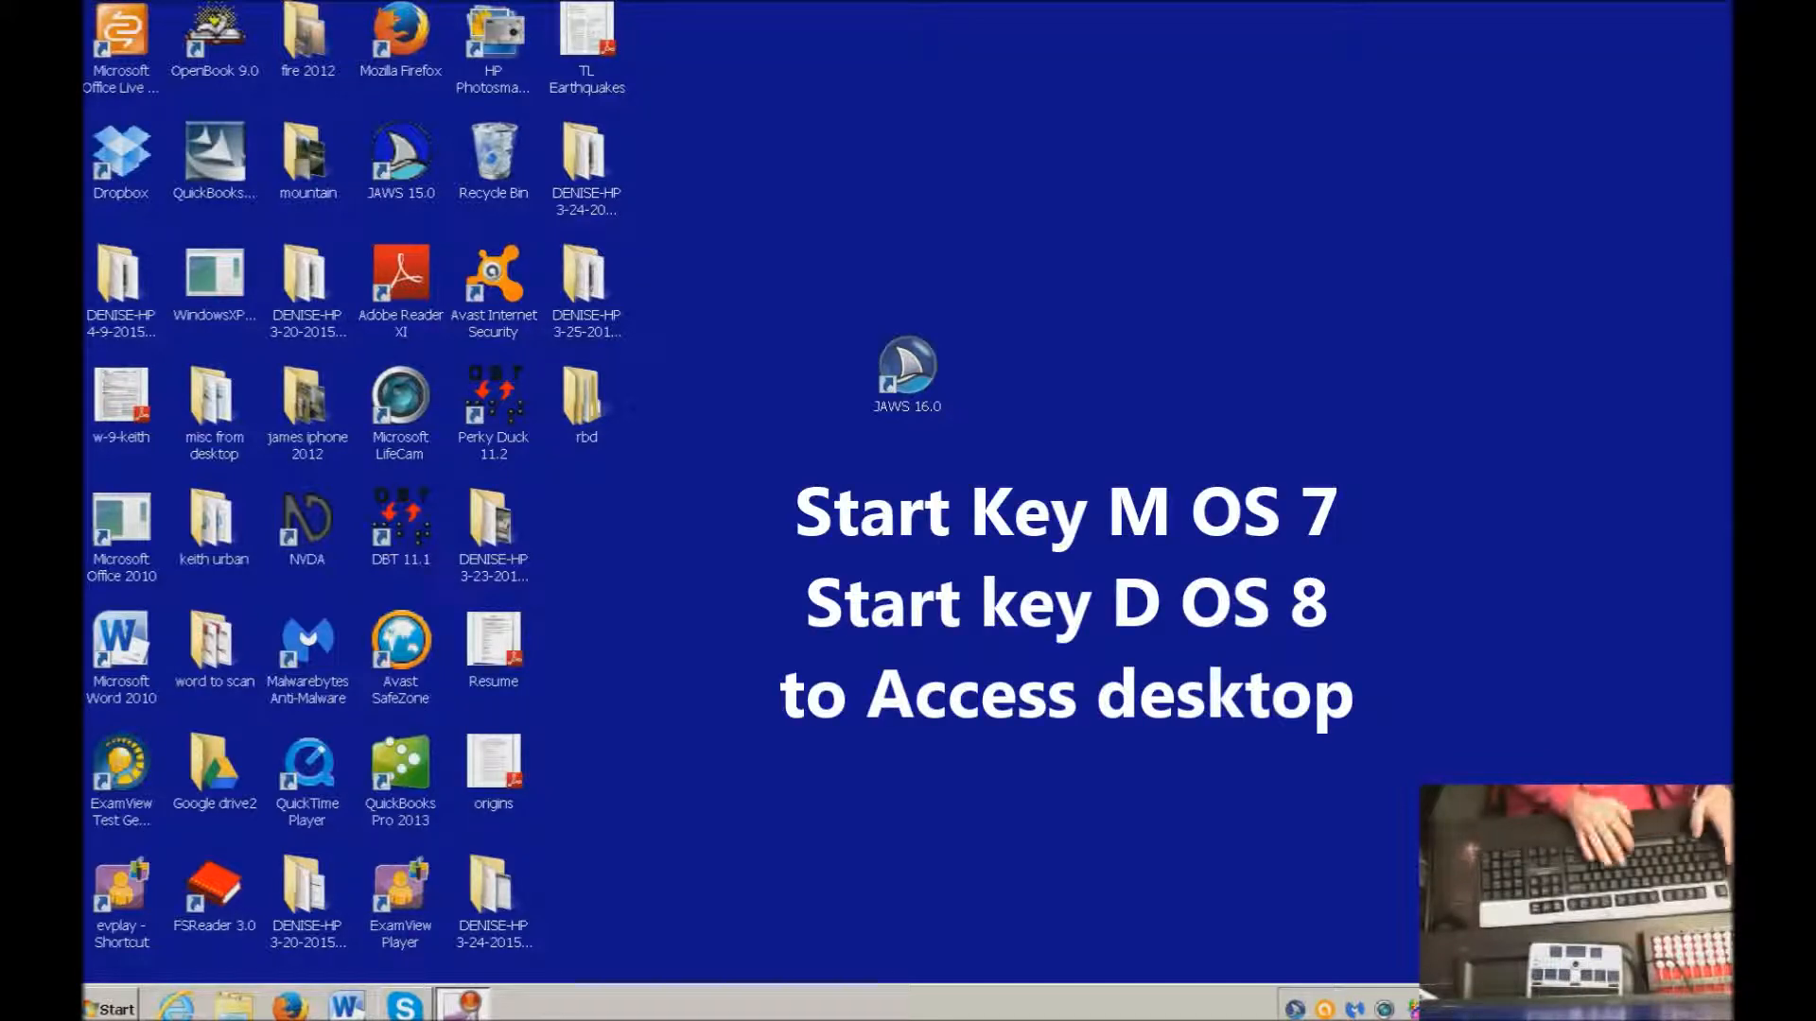
Show the desktop, move the keyboard focus to the taskbar and browse back and forth through its pinned programs
key(super+m)
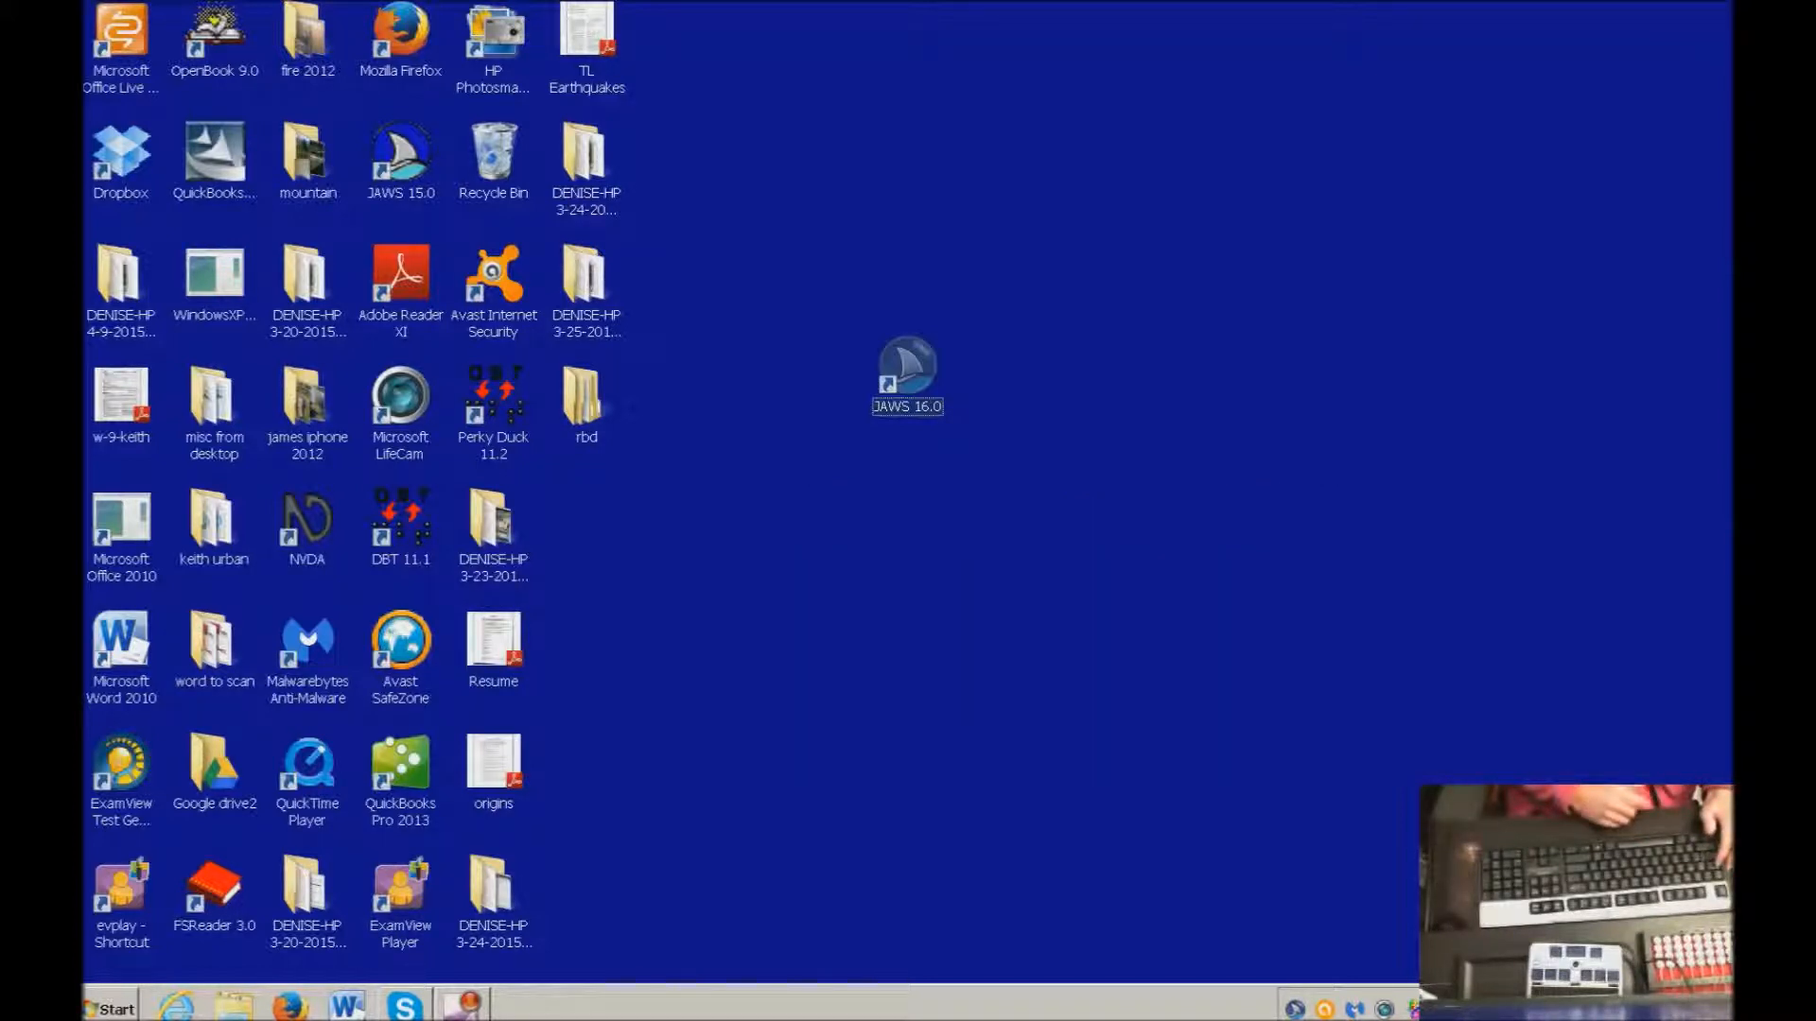
key(Tab)
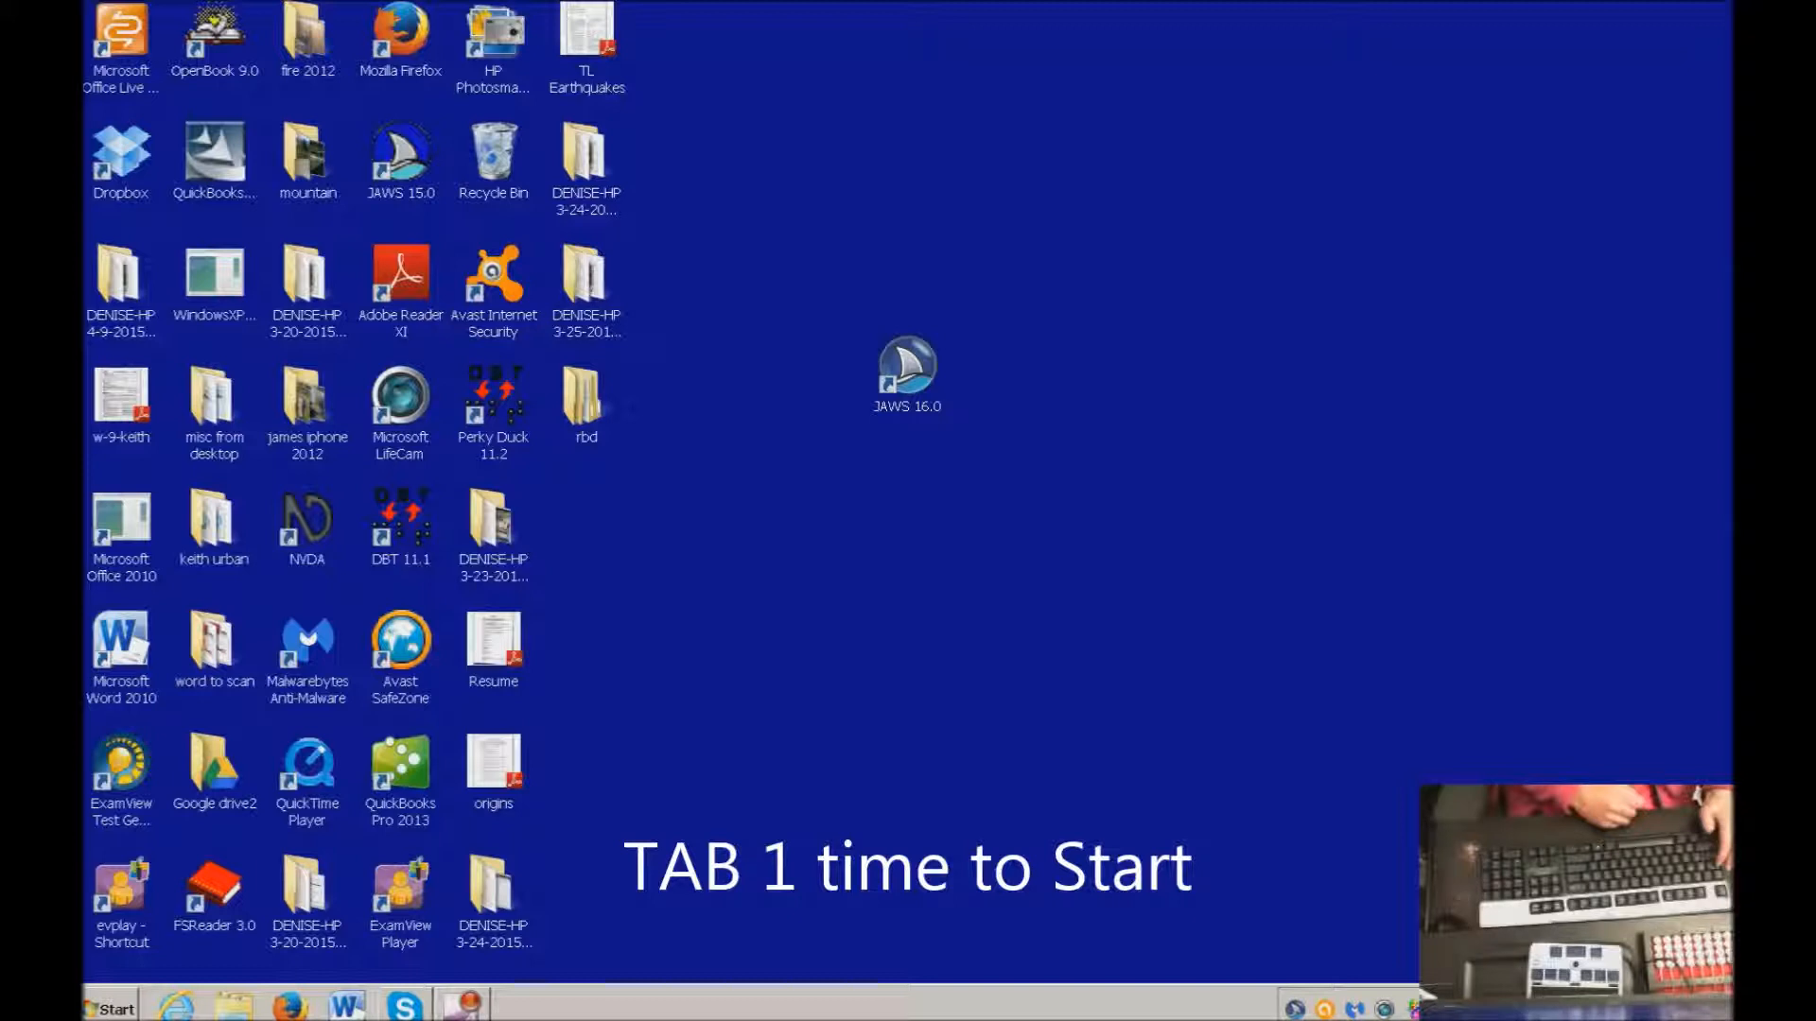
key(Tab)
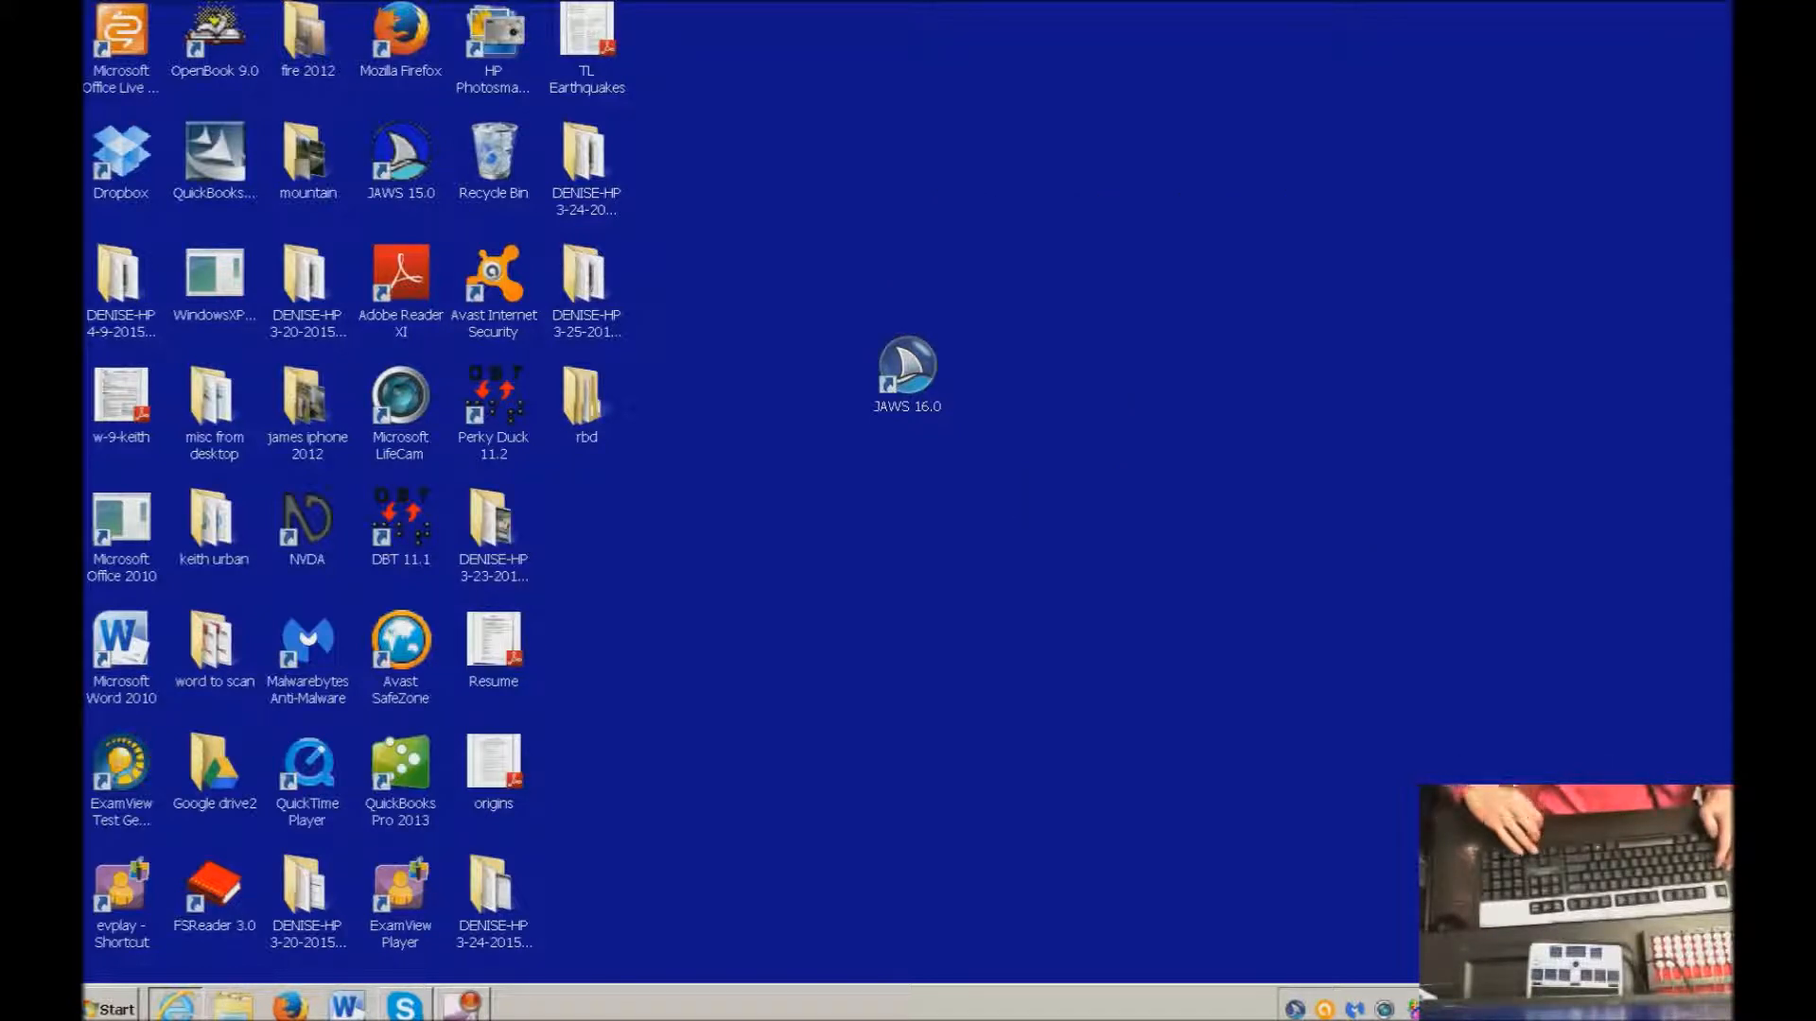
key(Right)
key(Right)
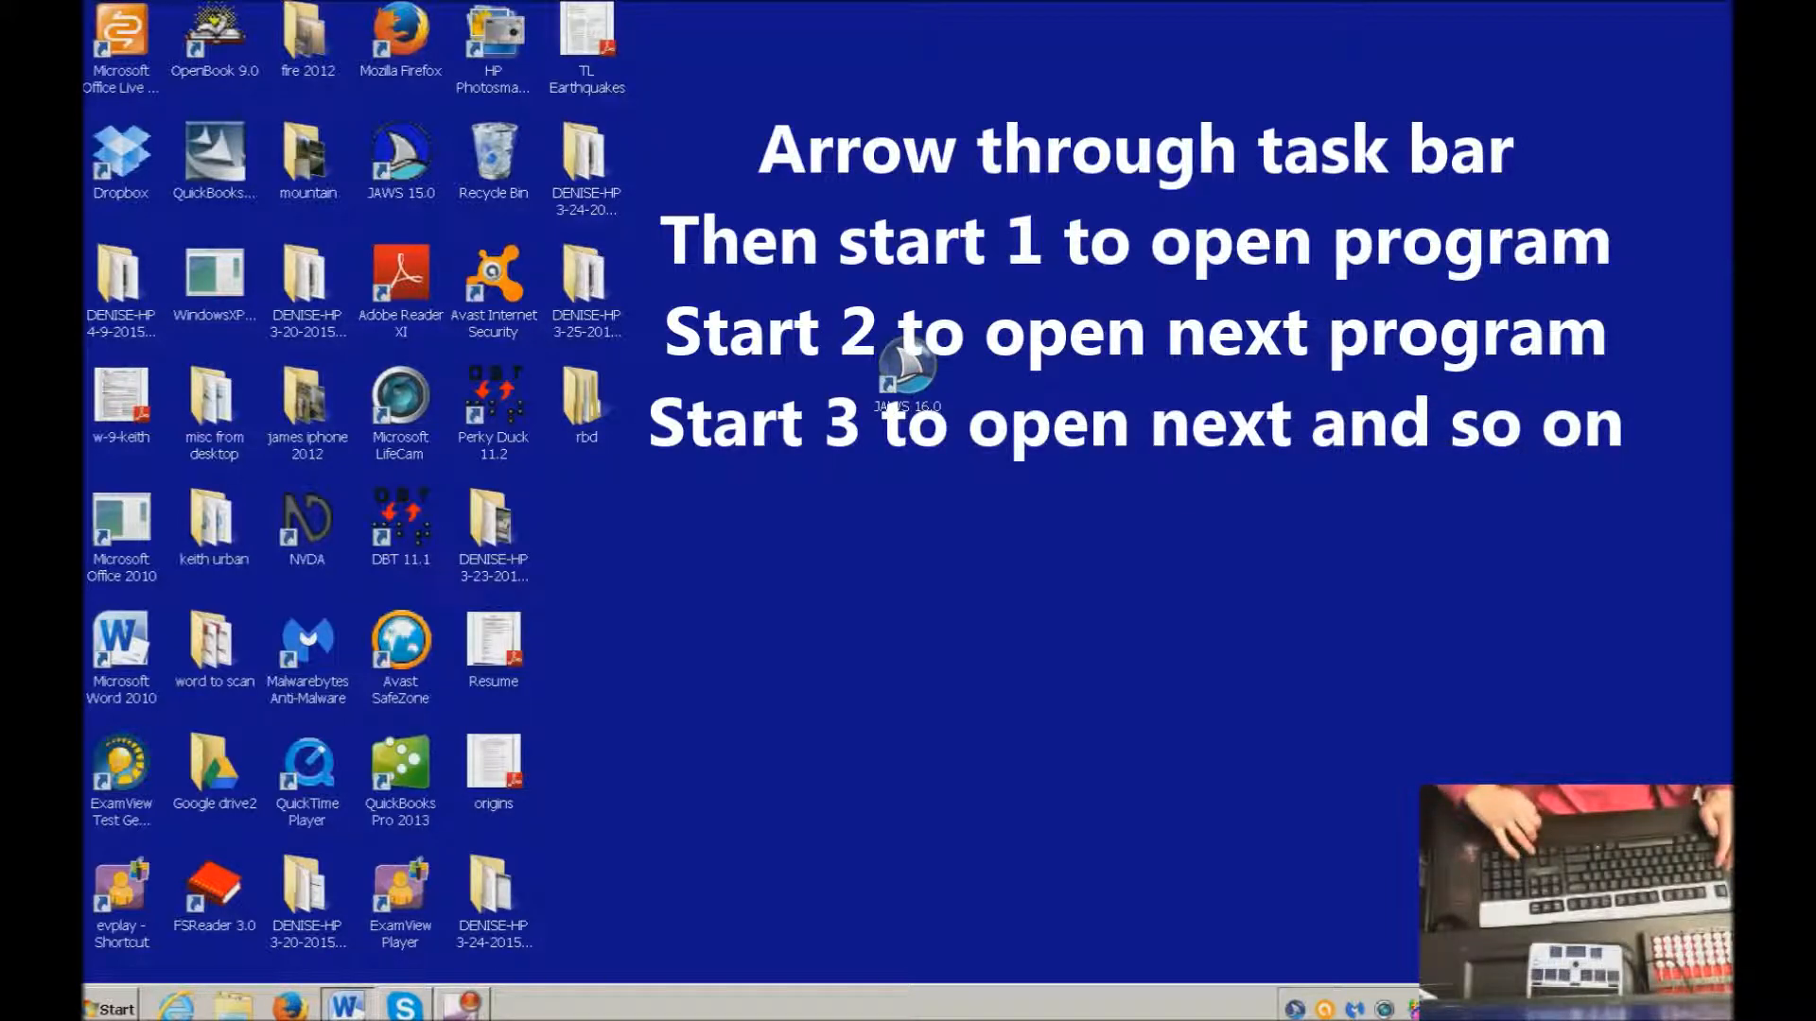
key(Right)
key(Left)
key(Left)
key(Left)
key(Left)
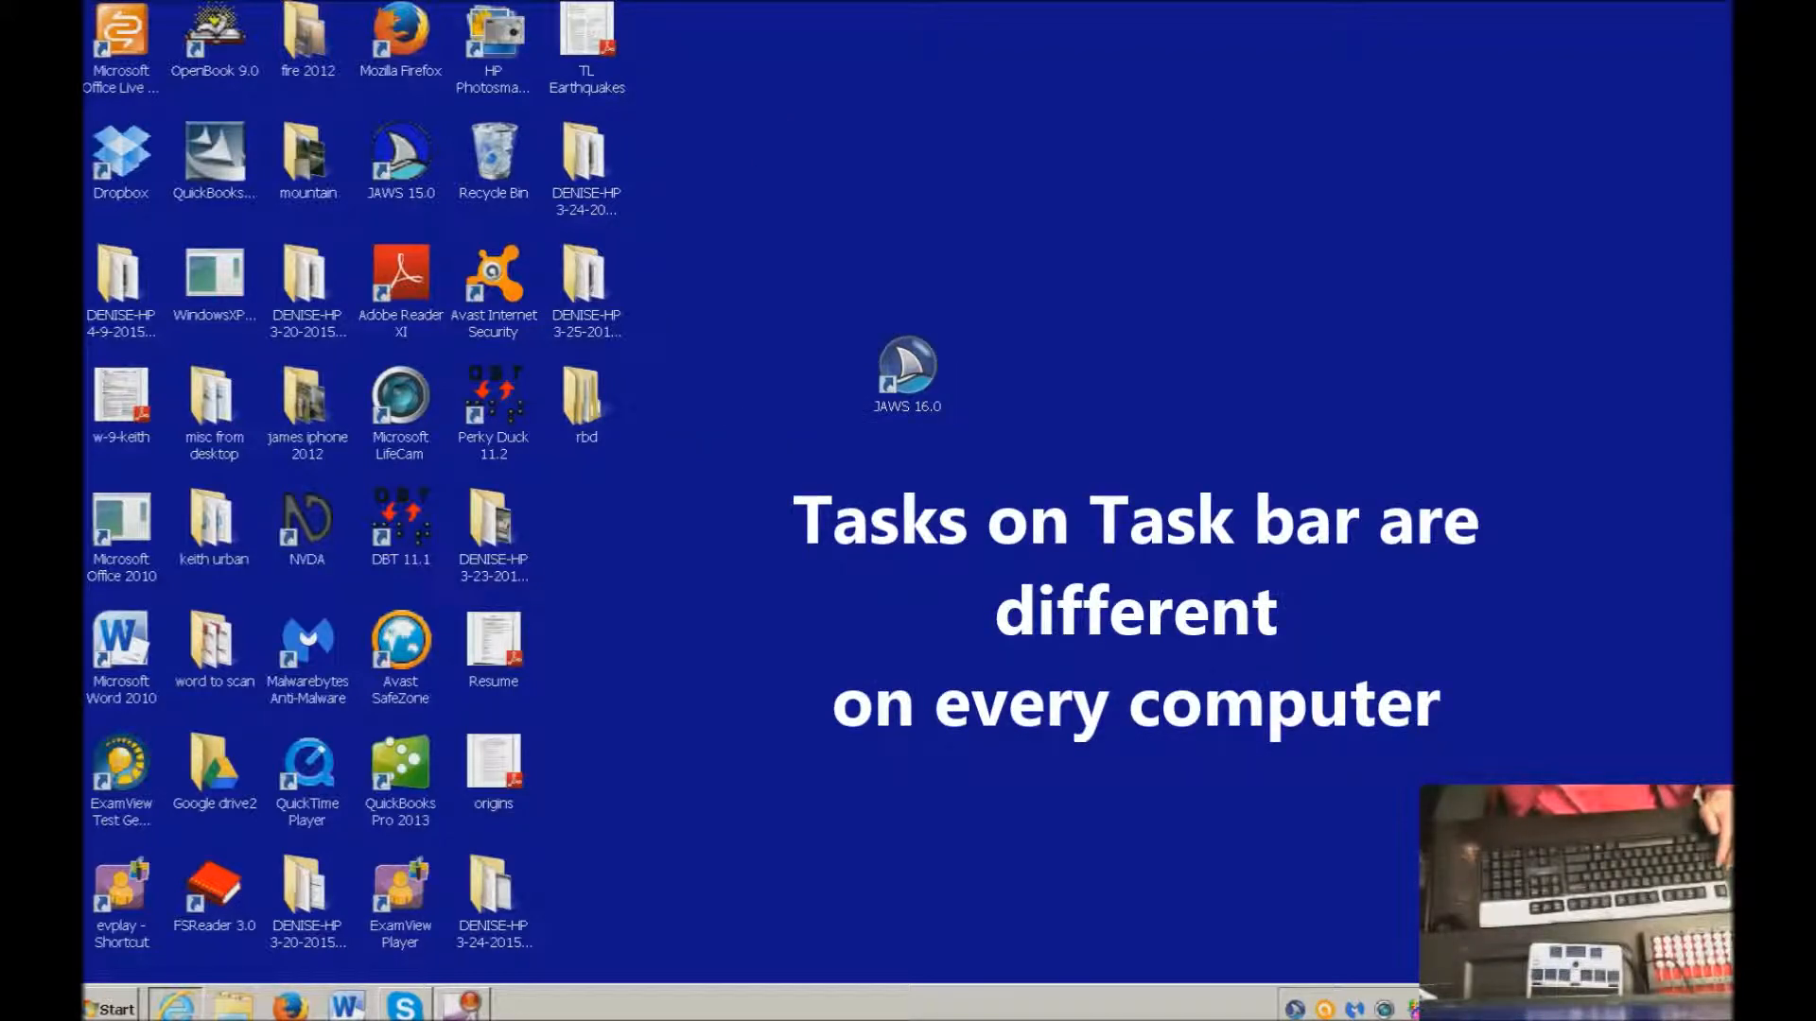
Launch Firefox and Windows Explorer one after the other from the taskbar, closing each window once it has opened
key(Tab)
key(Return)
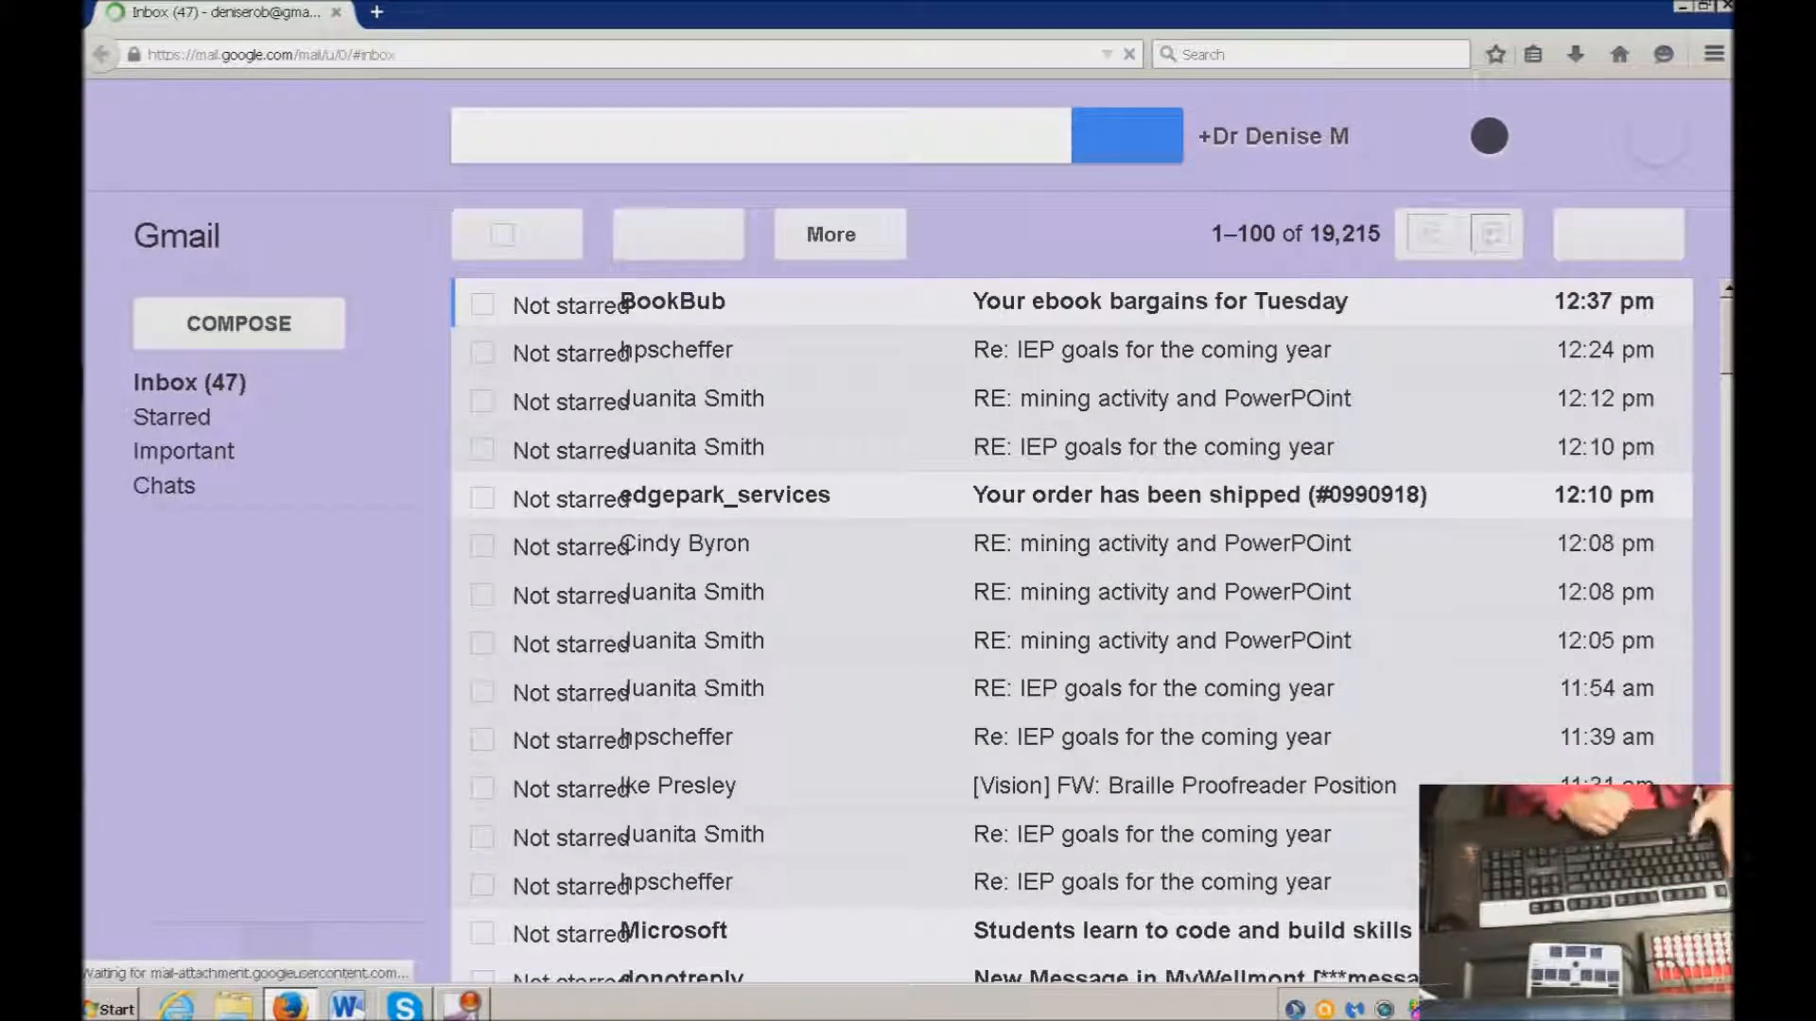
key(alt+F4)
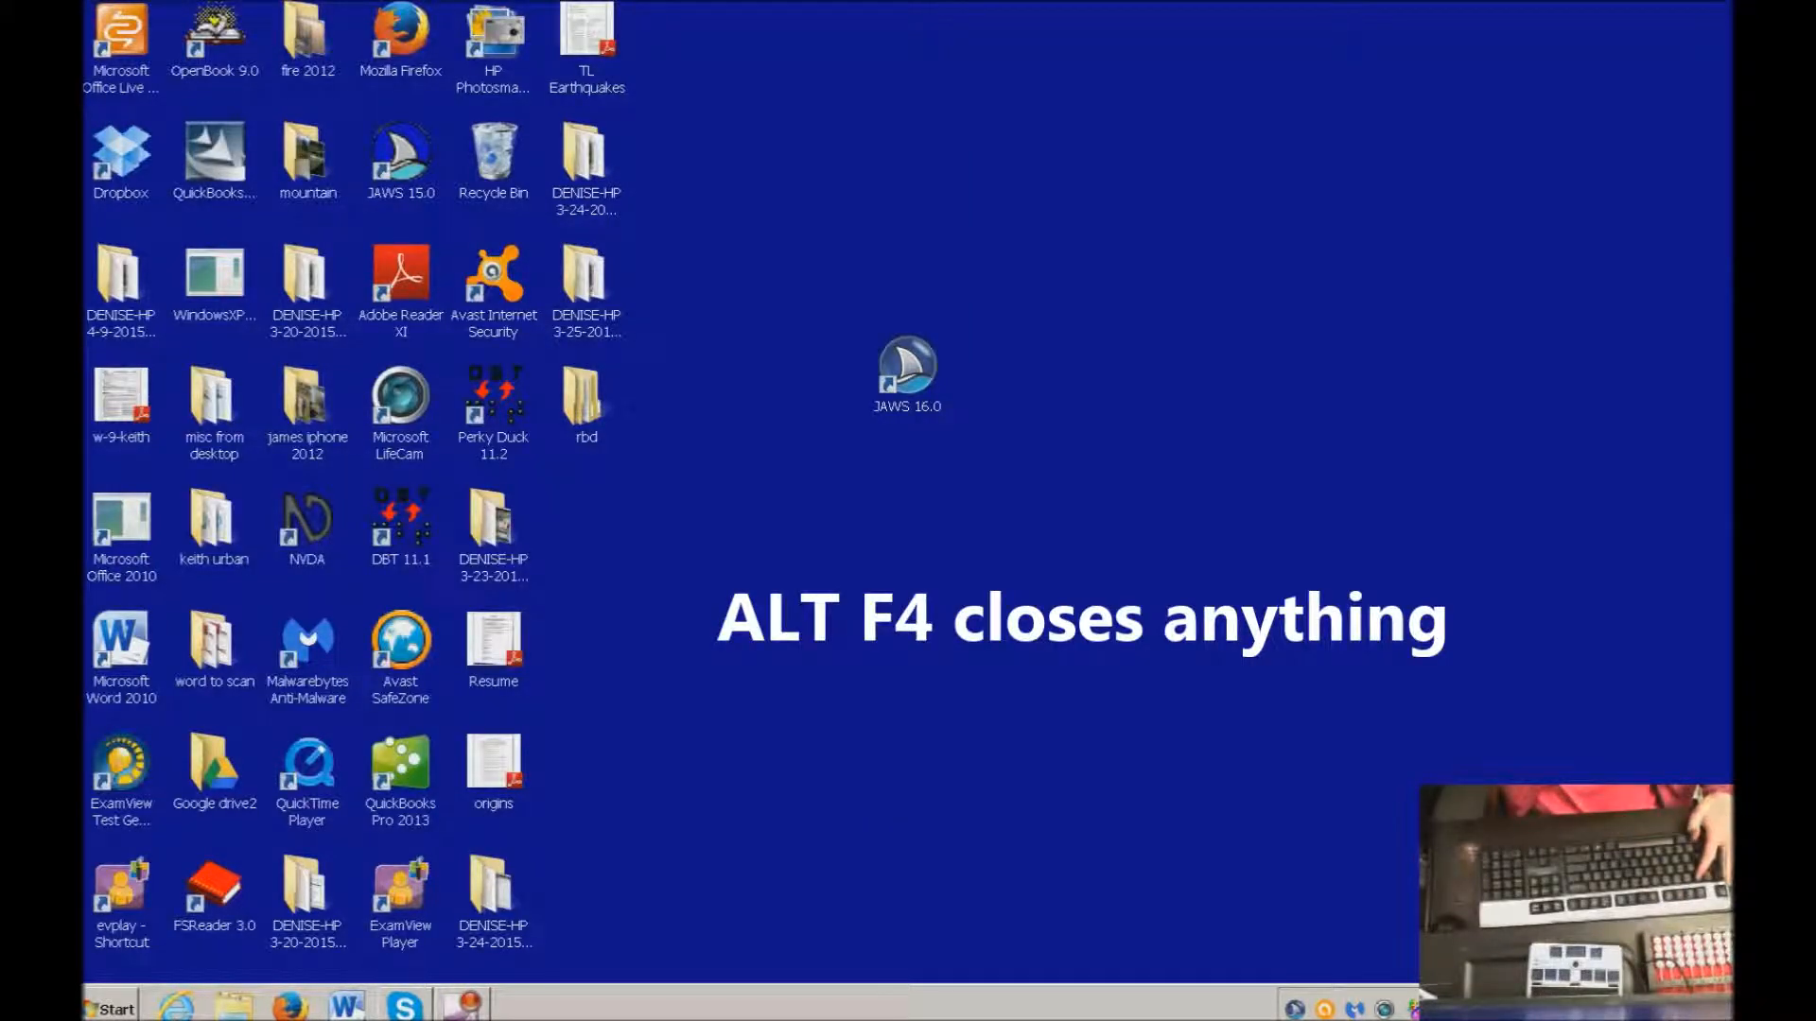
key(super+2)
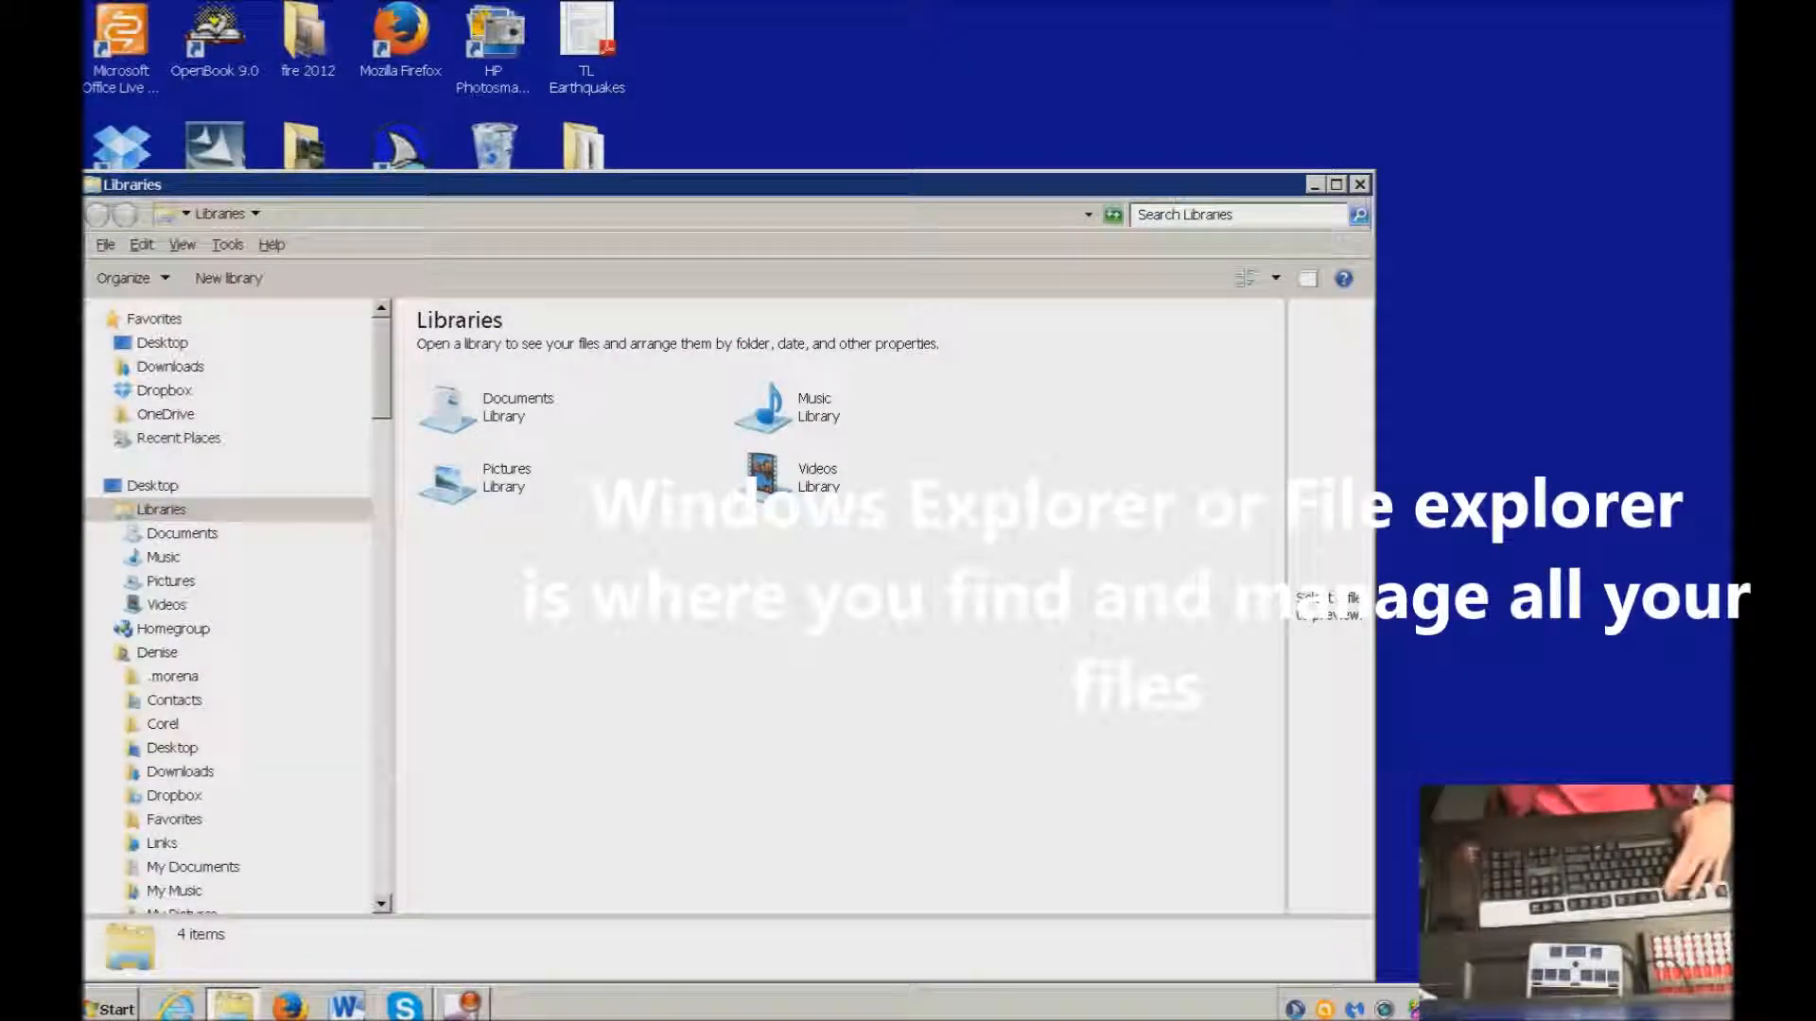
key(alt+F4)
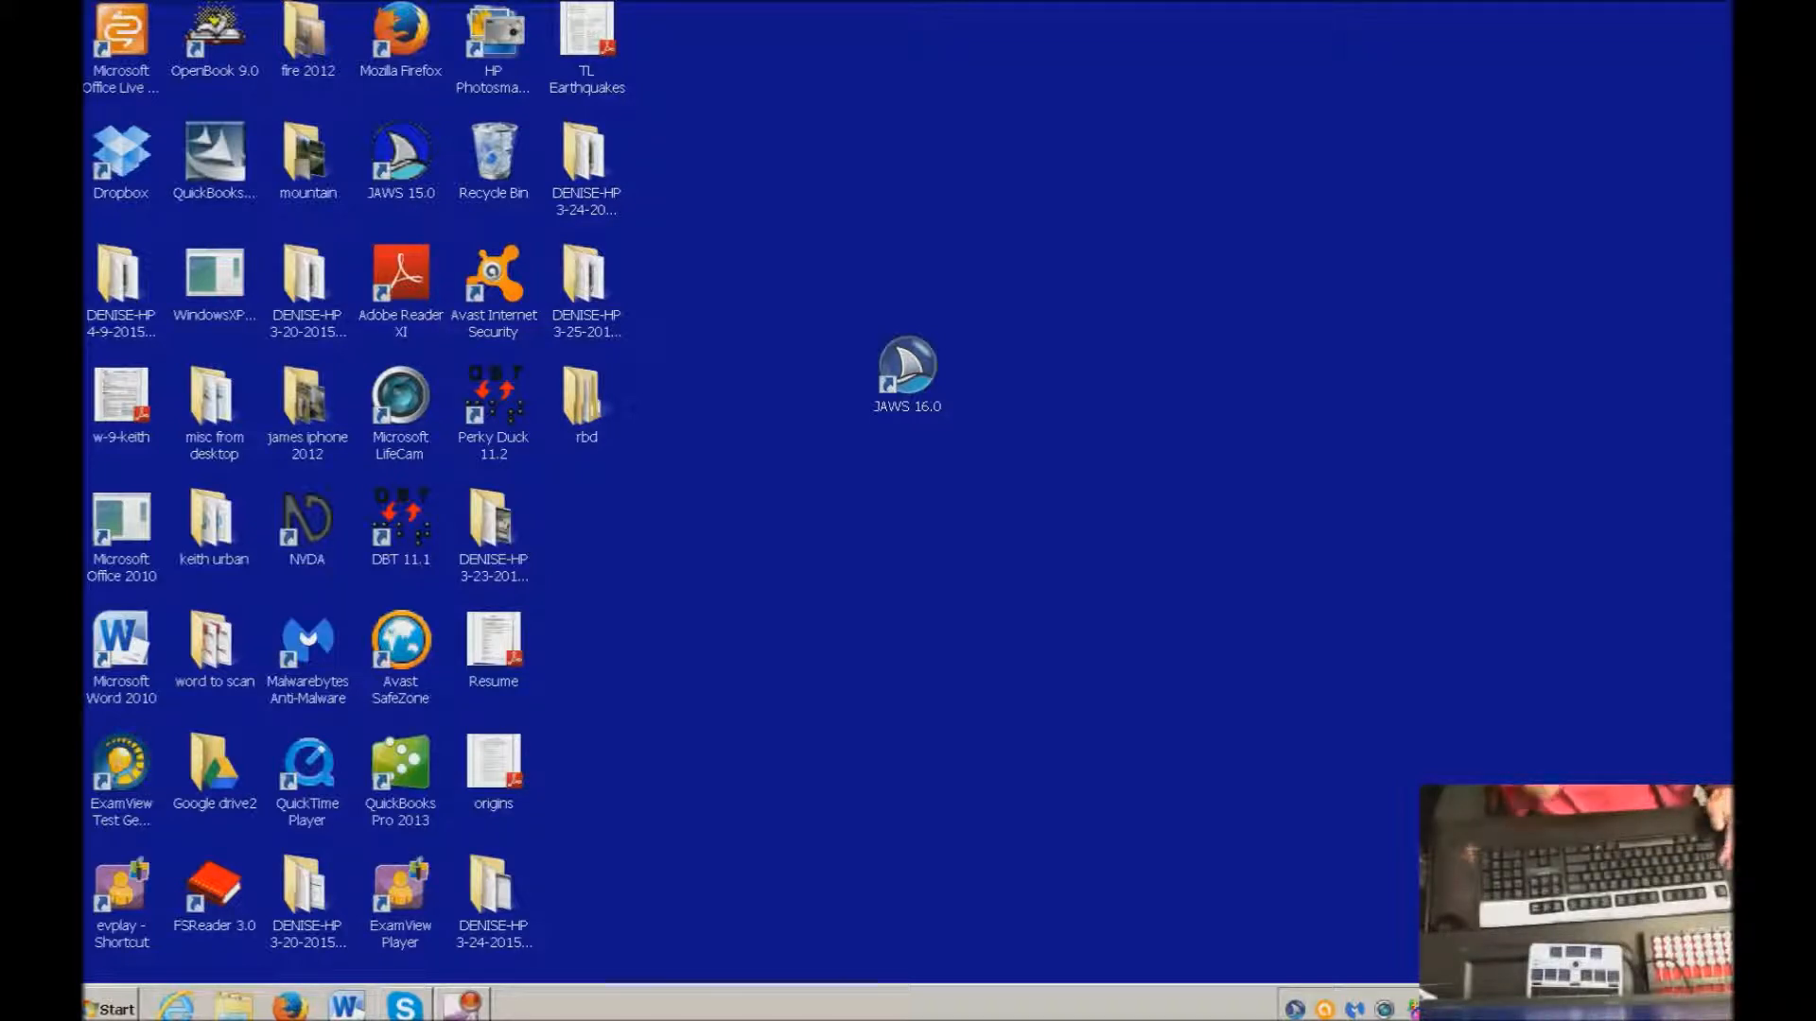
Assign the shortcut key Ctrl + Alt + J to the JAWS 16.0 desktop shortcut in its properties
key(super+1)
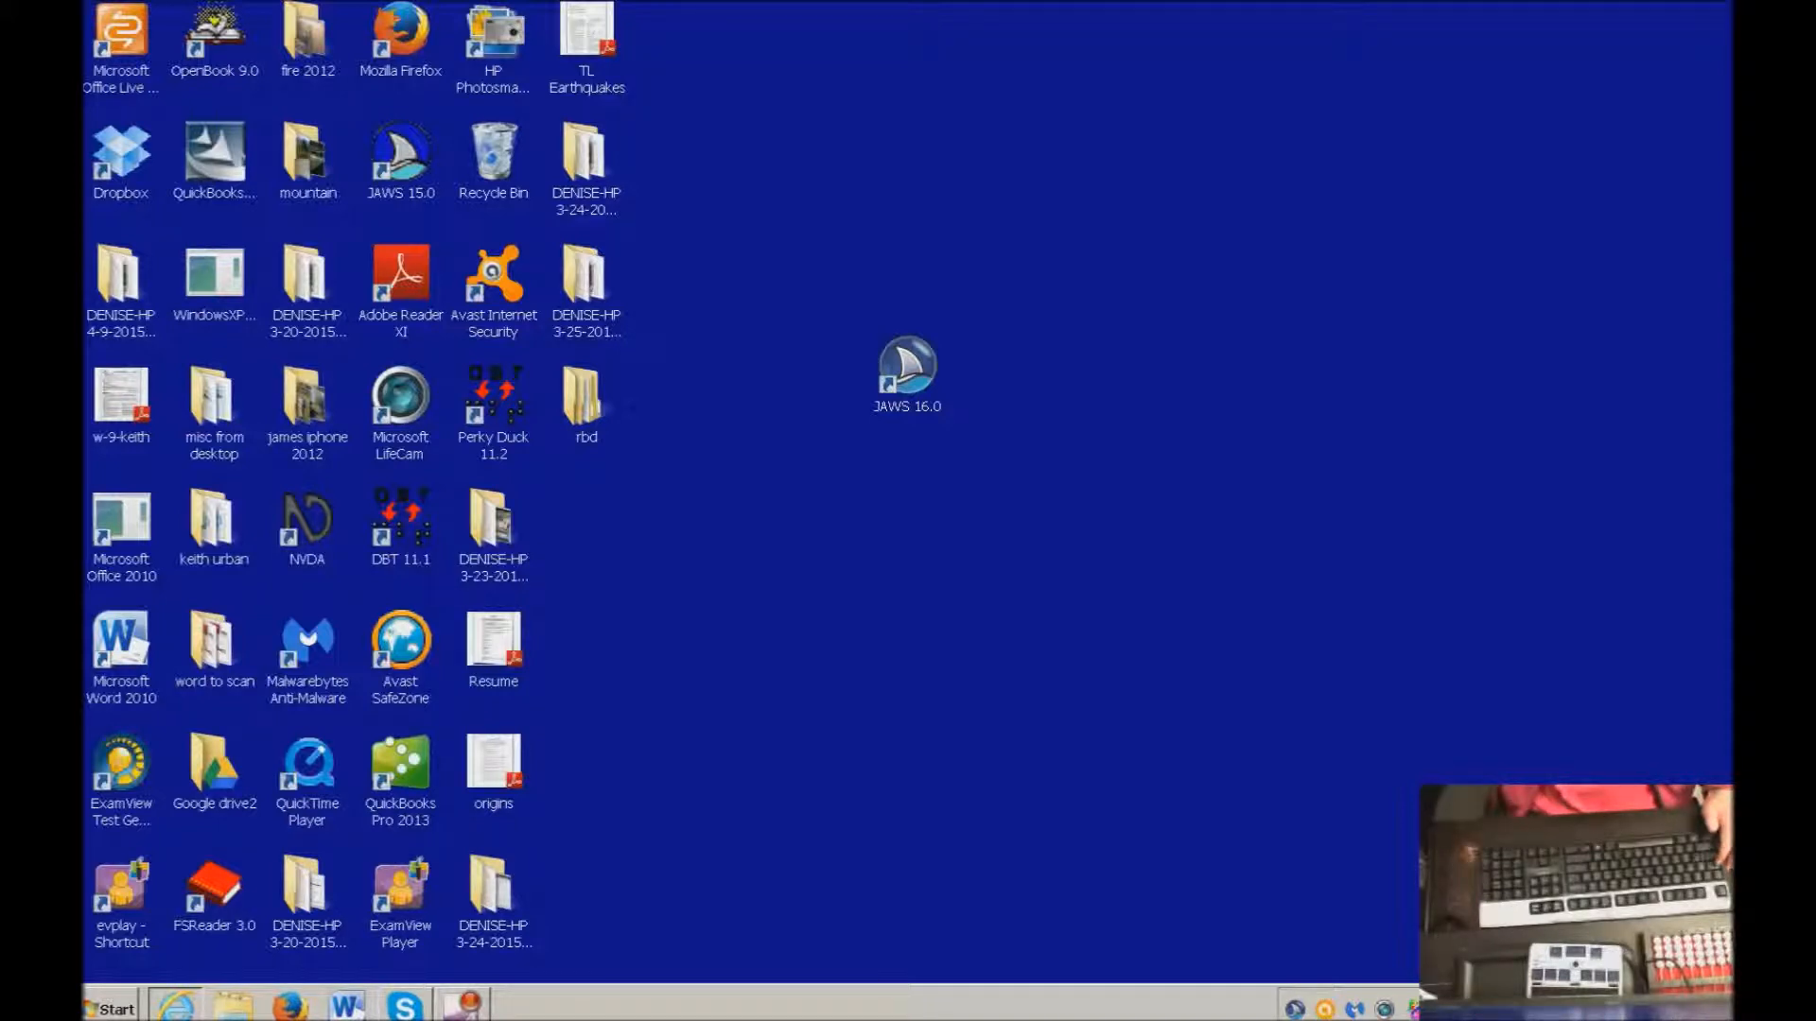
key(Tab)
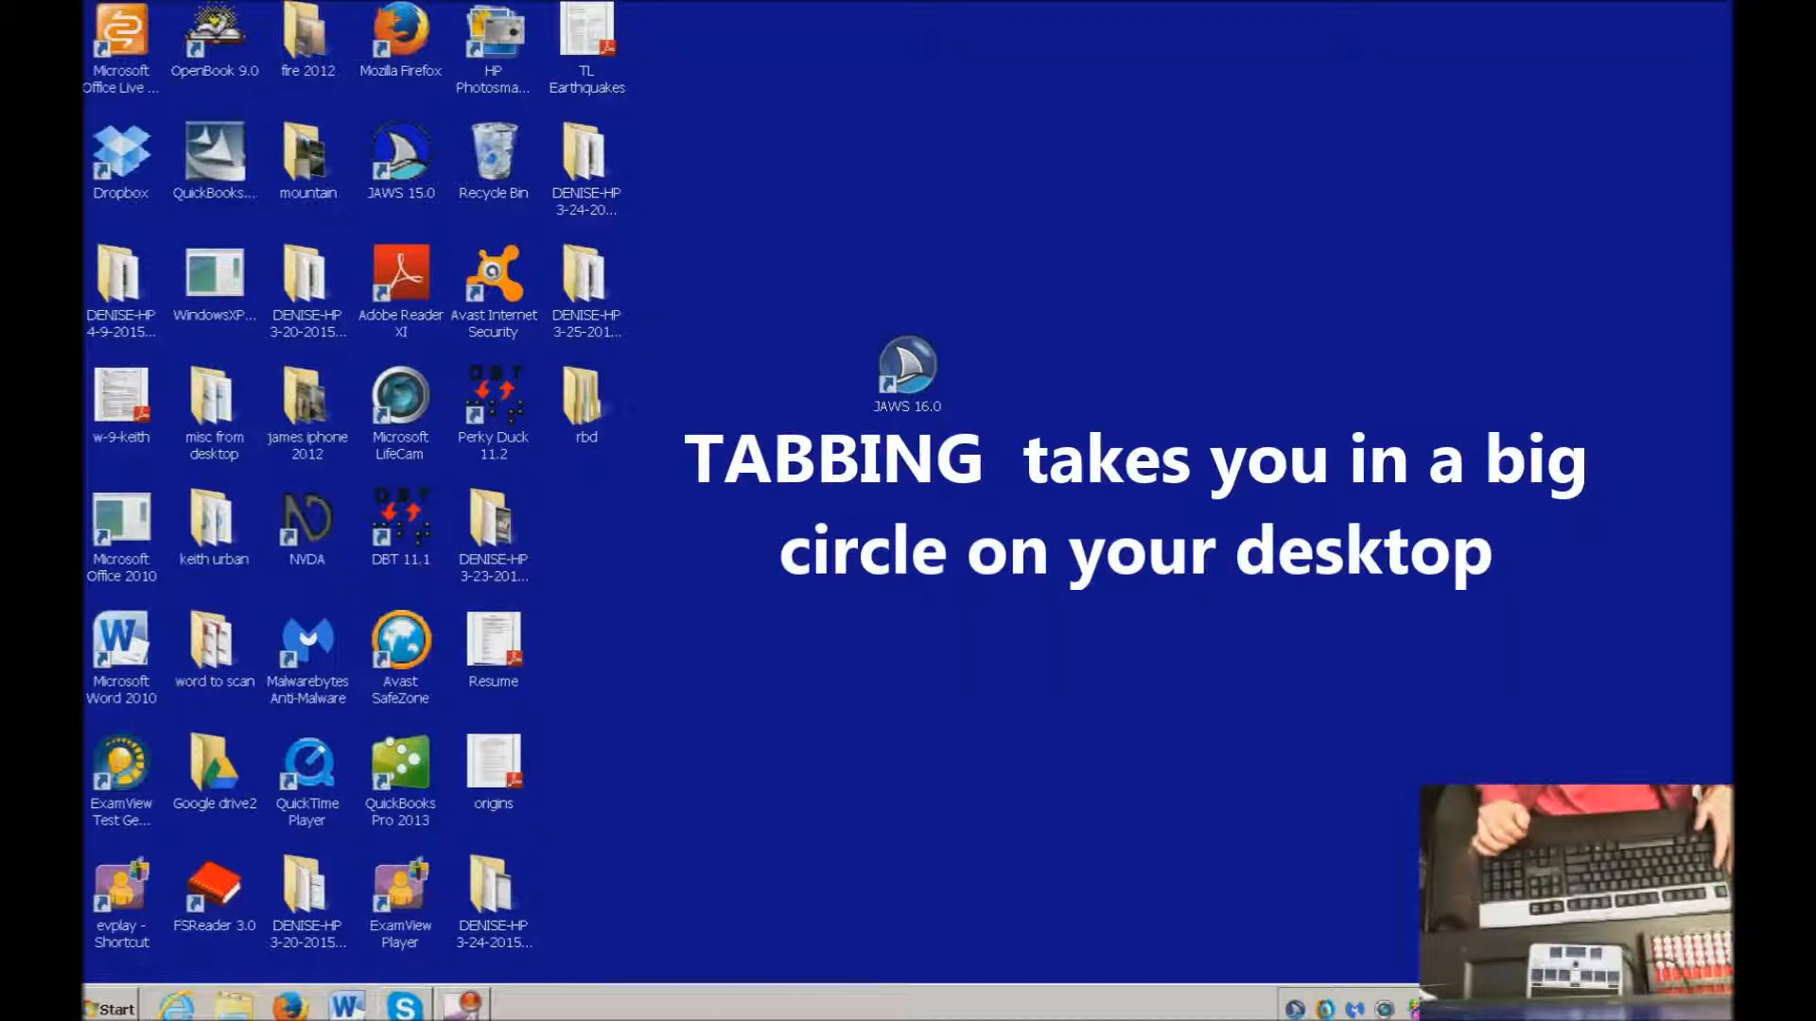
key(Tab)
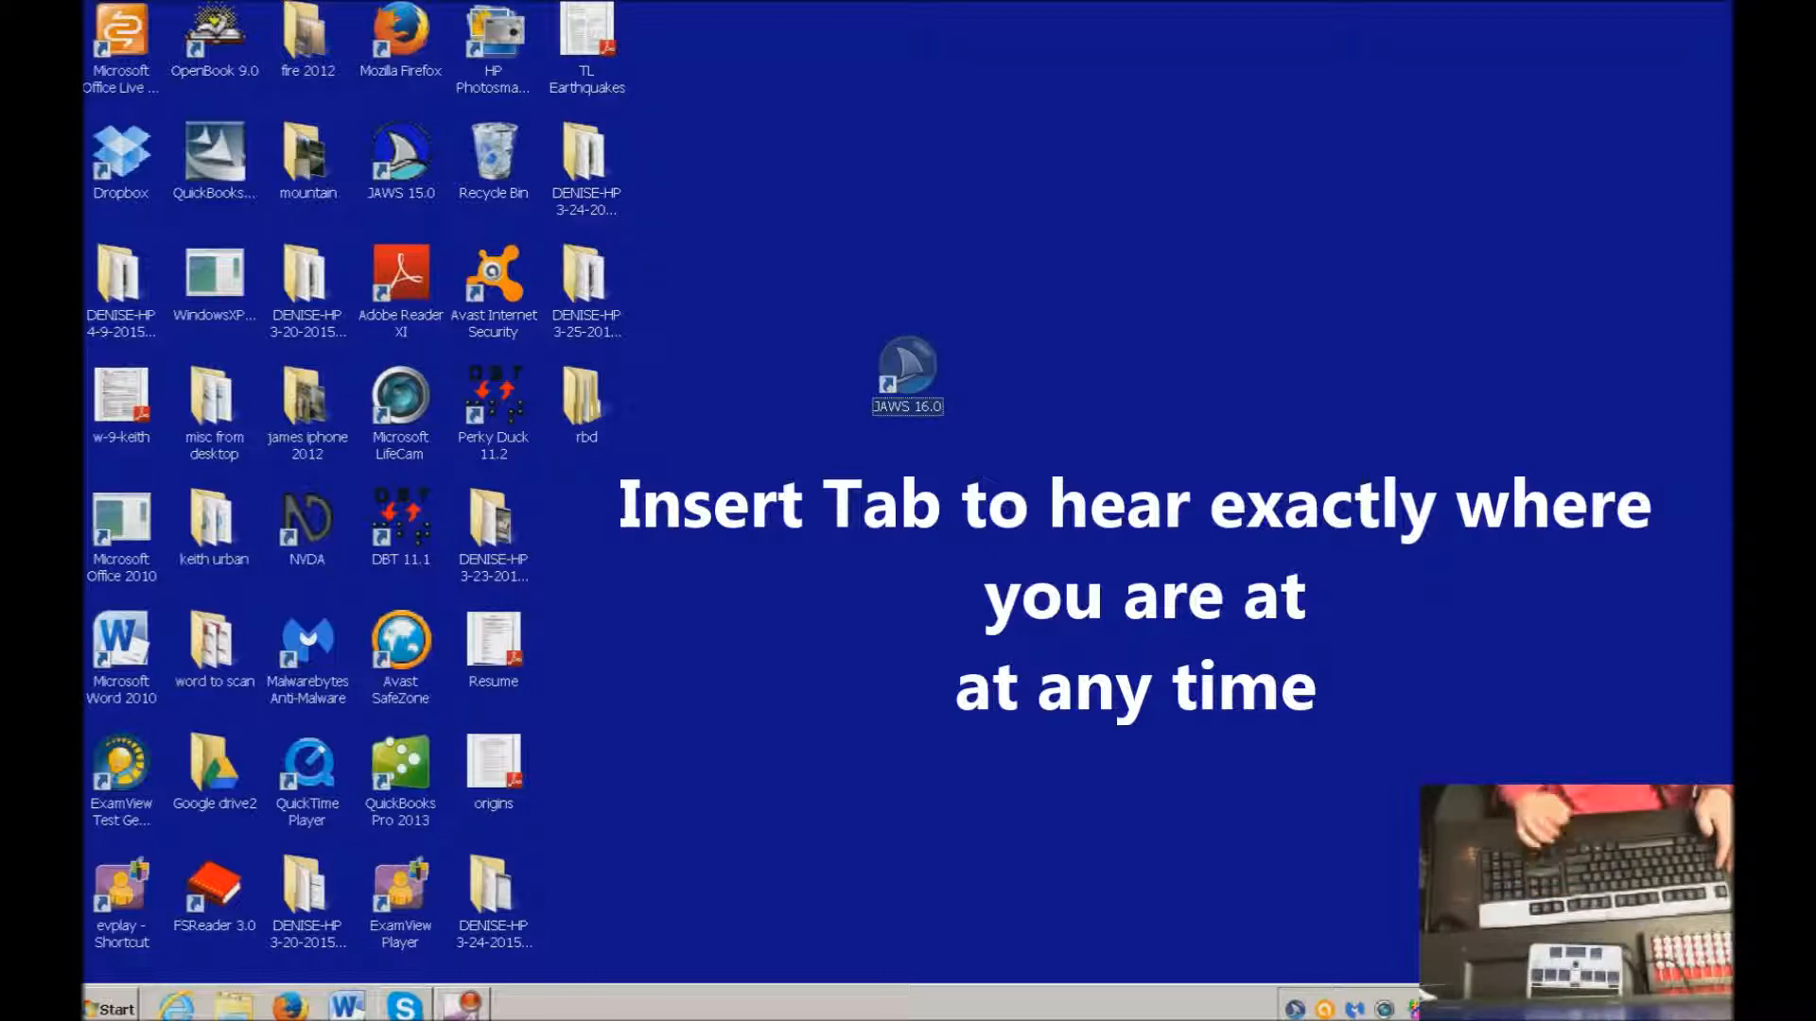
key(Menu)
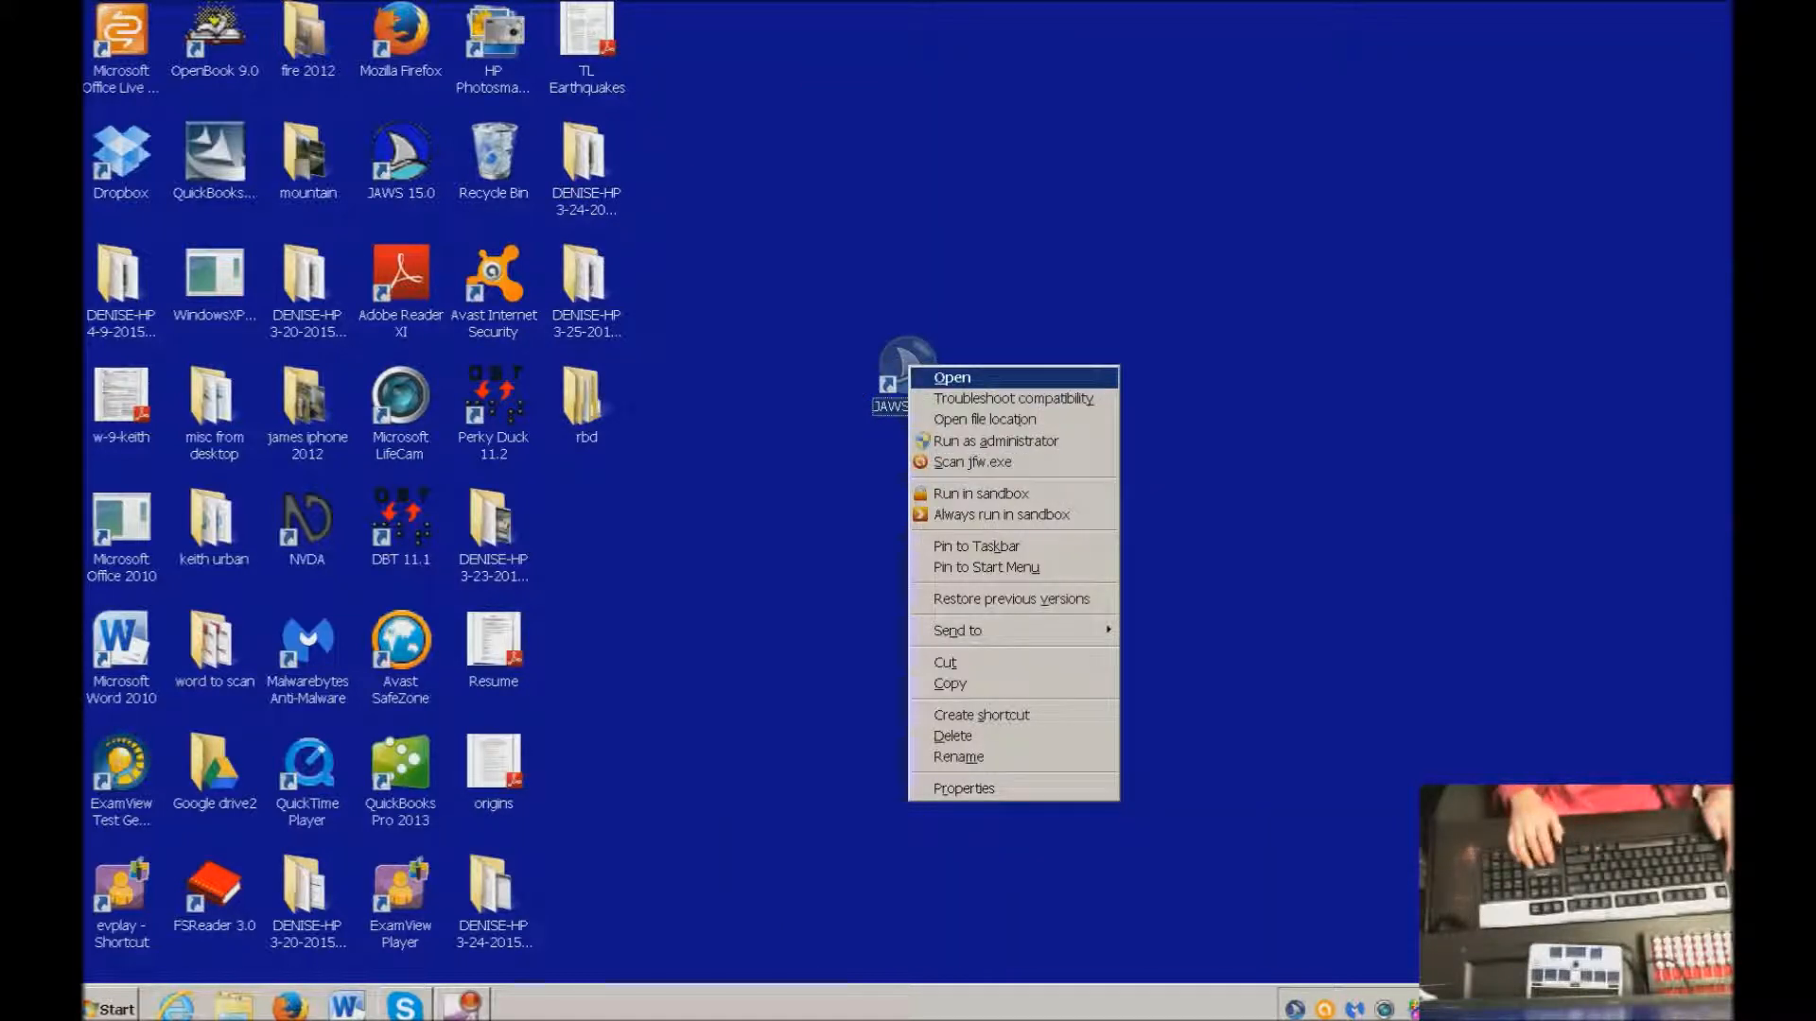
key(Up)
key(Return)
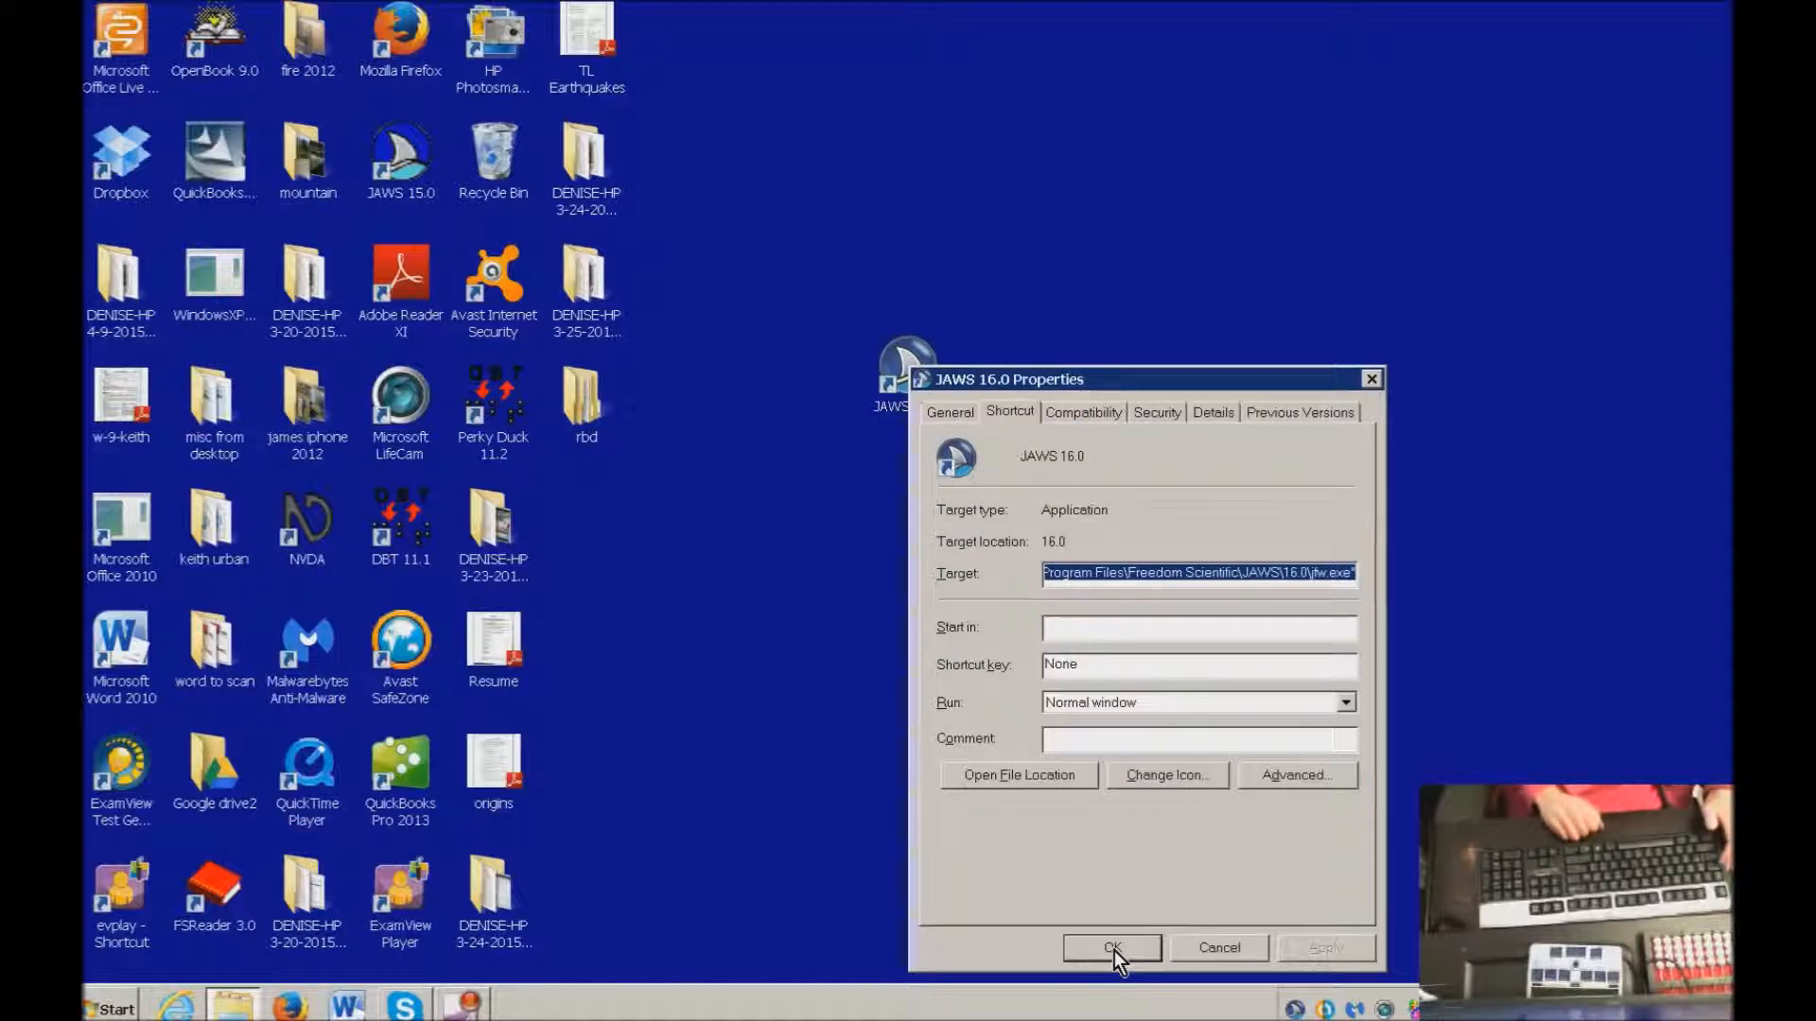
key(Tab)
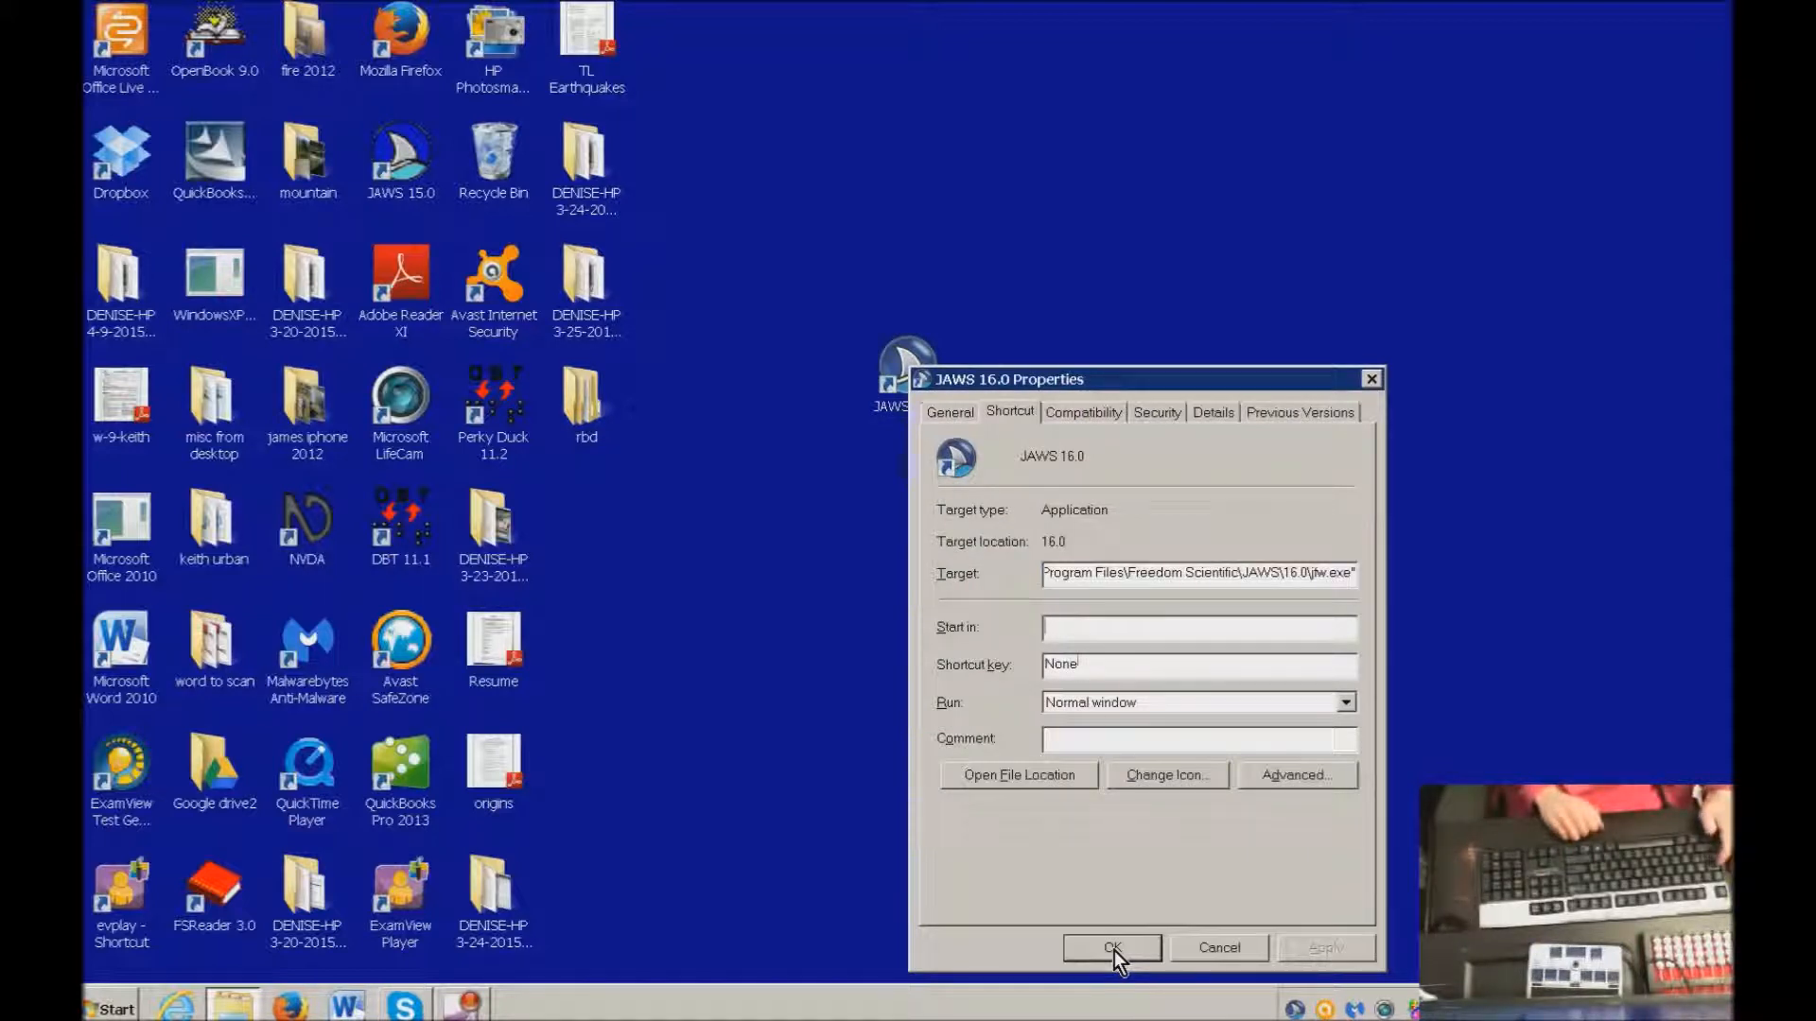
key(Tab)
key(j)
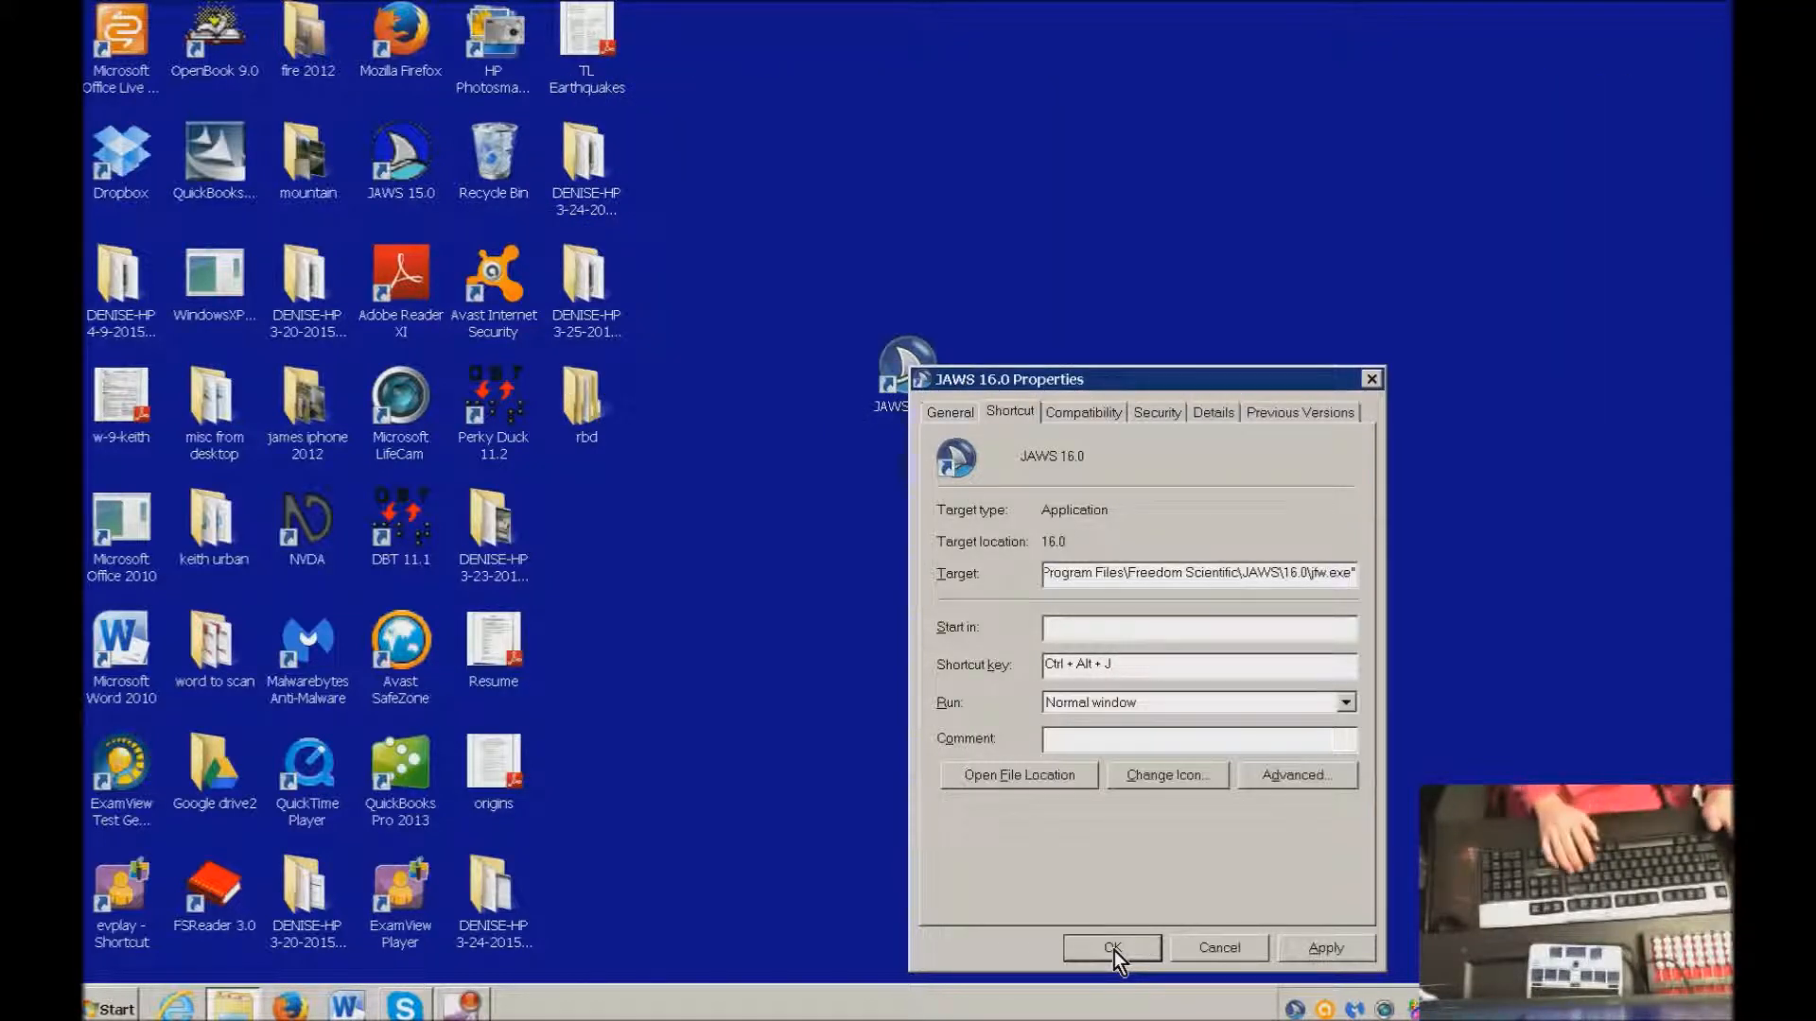
key(Return)
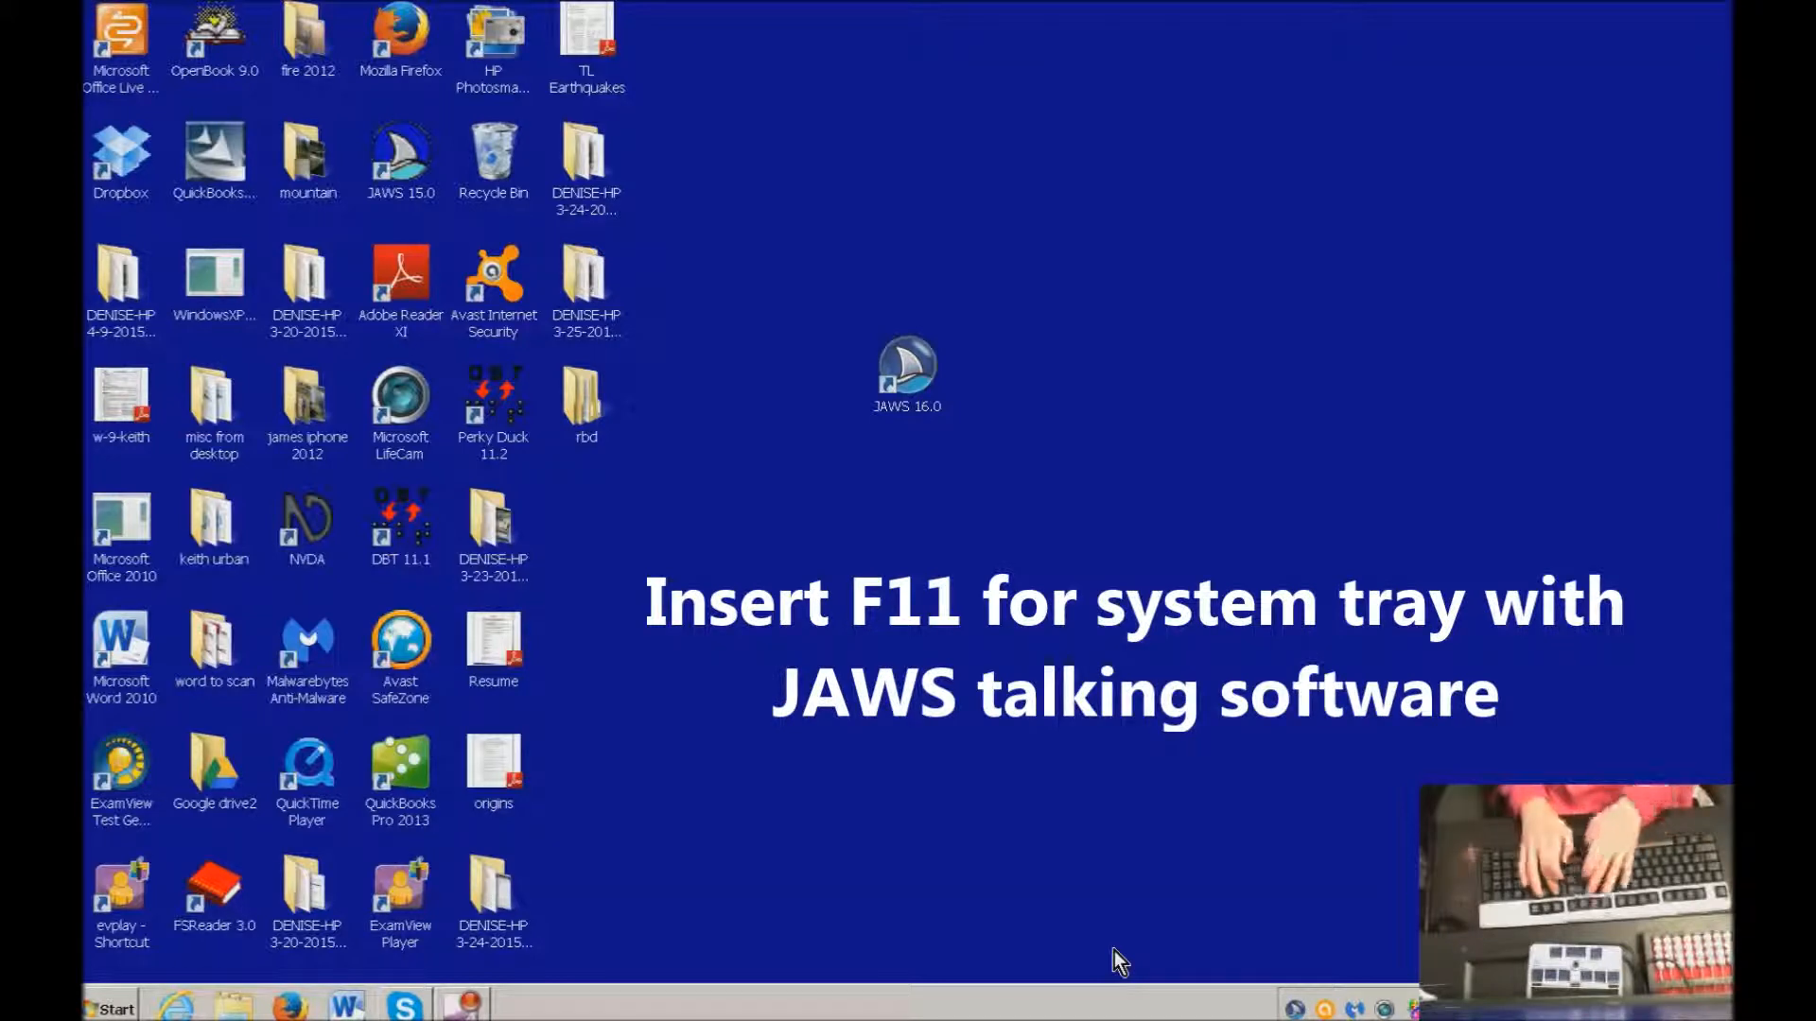
Open the JAWS list of system tray icons, go through its entries down to Speakers and leave the list
key(Insert+F11)
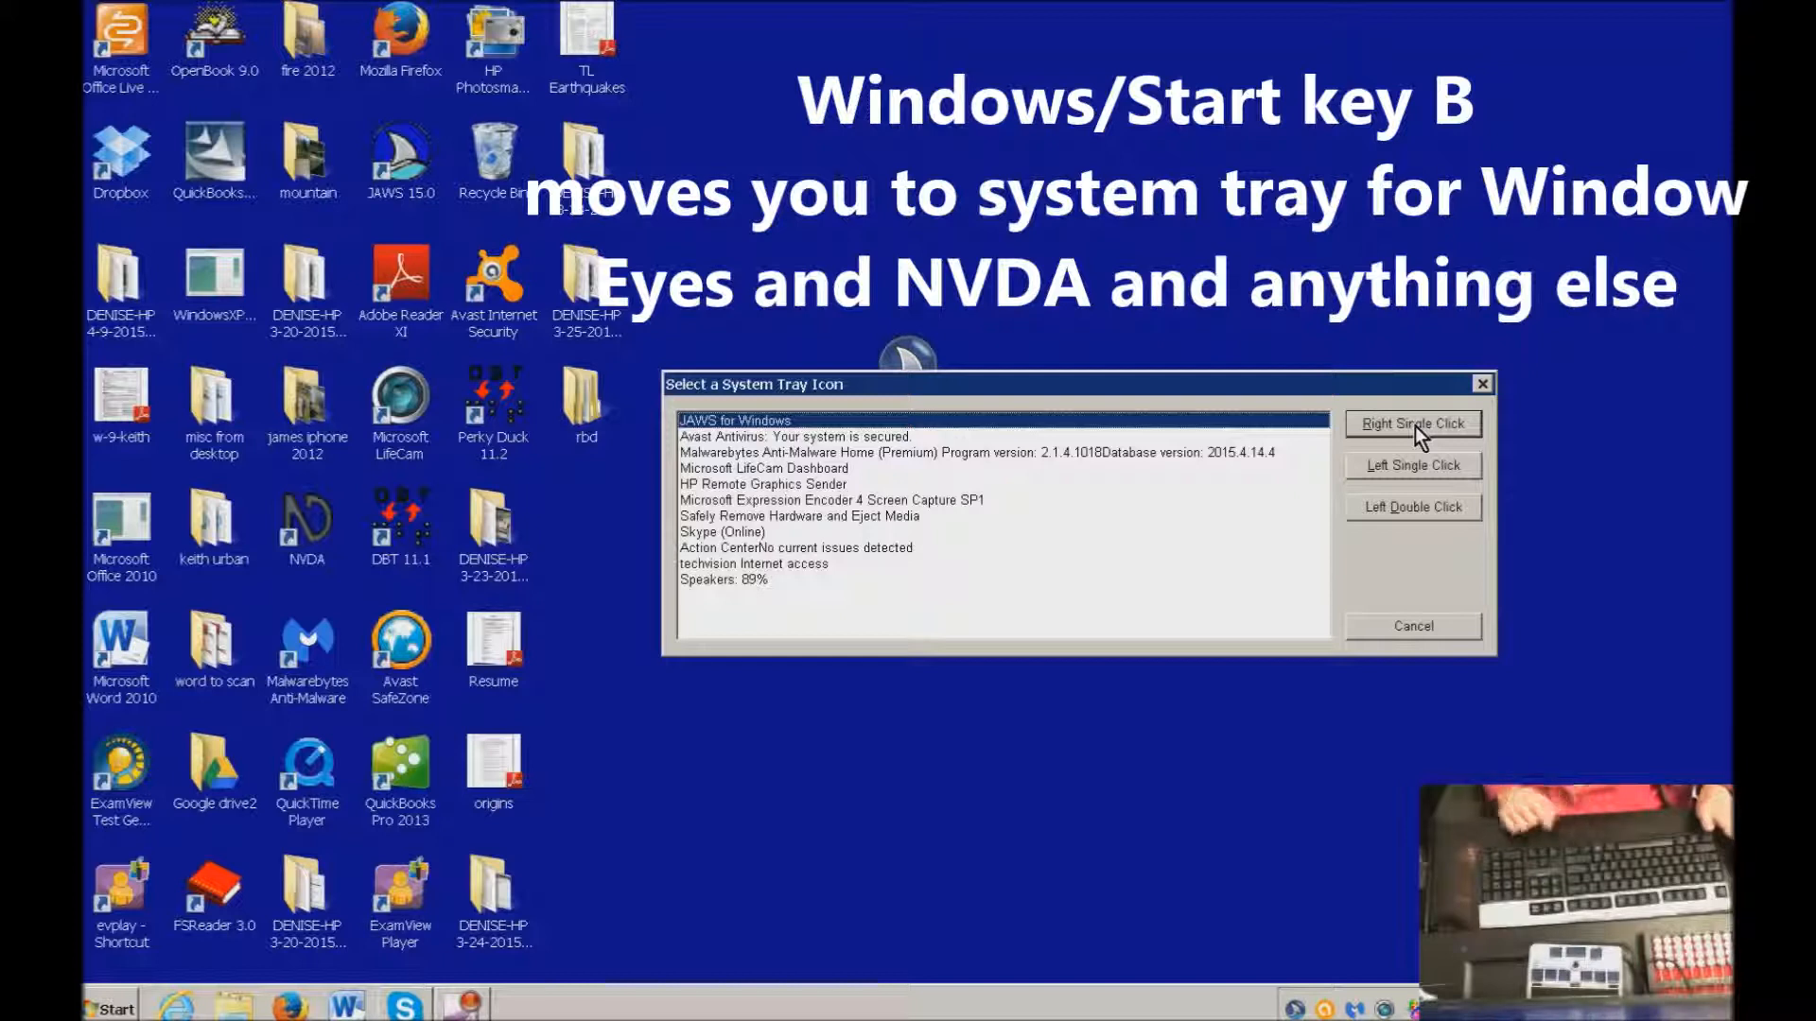
key(Down)
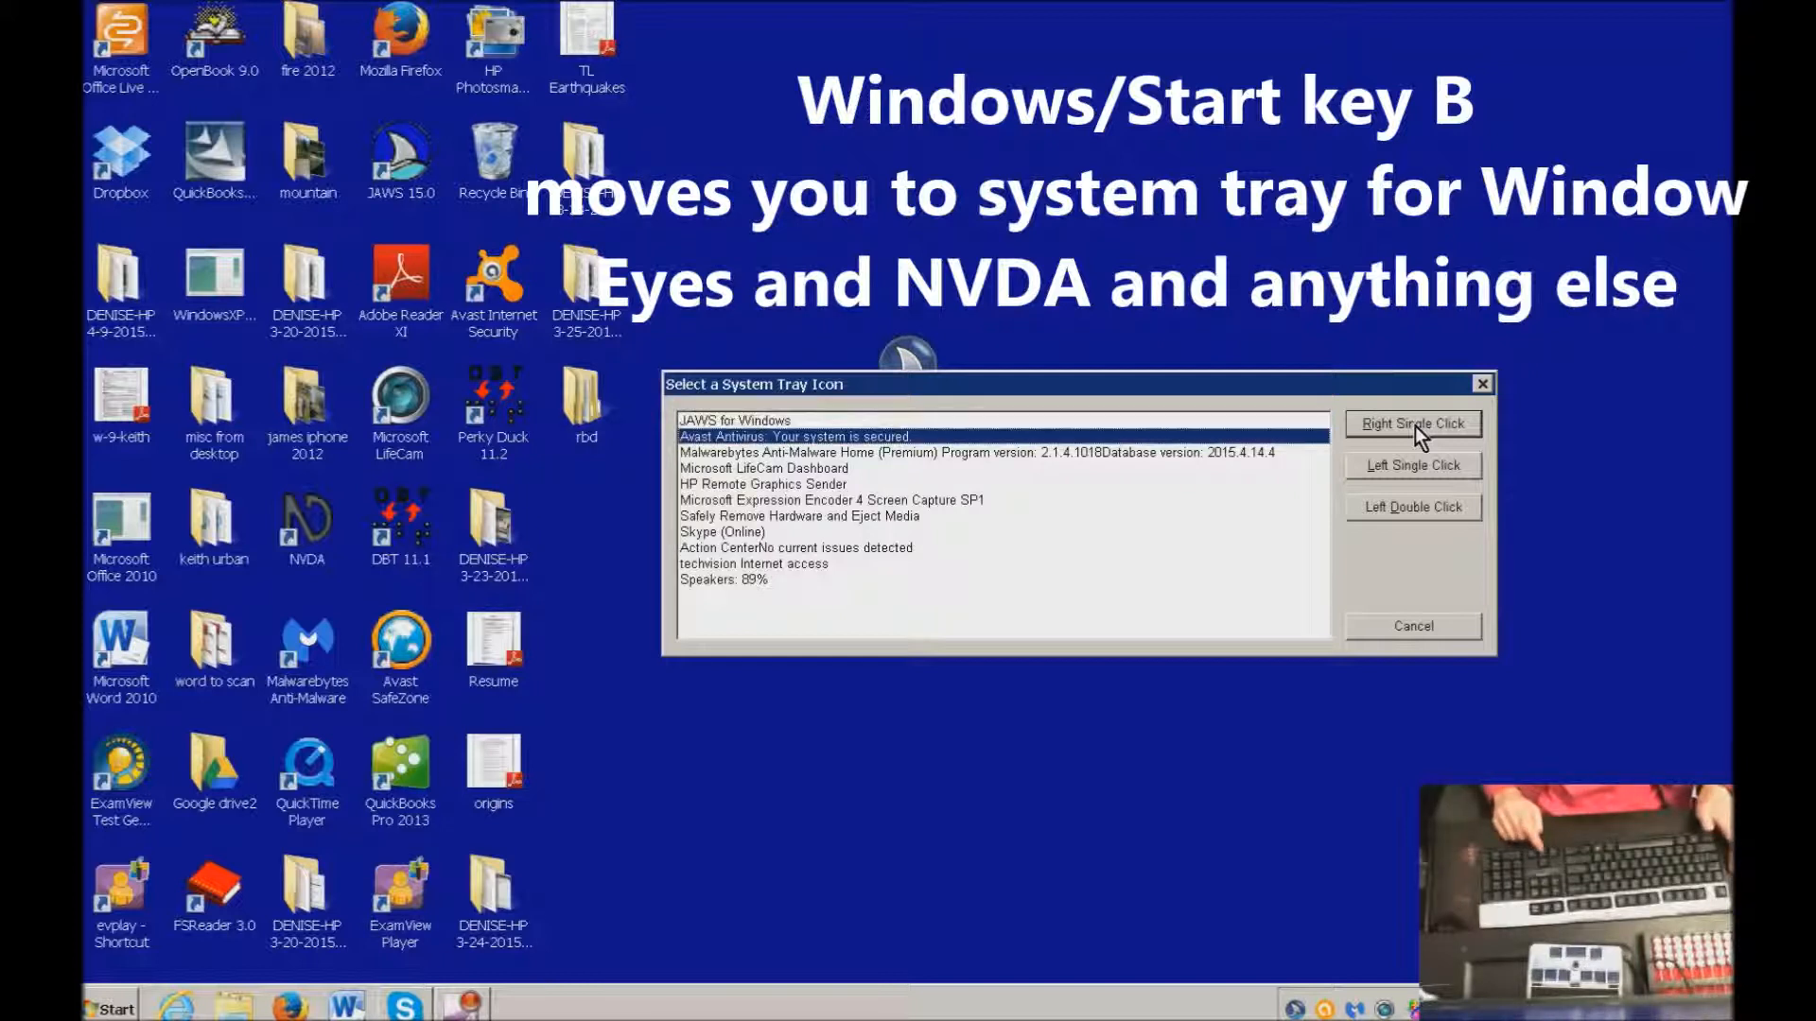
key(Down)
key(Down)
key(Down)
key(Down)
key(Down)
key(Down)
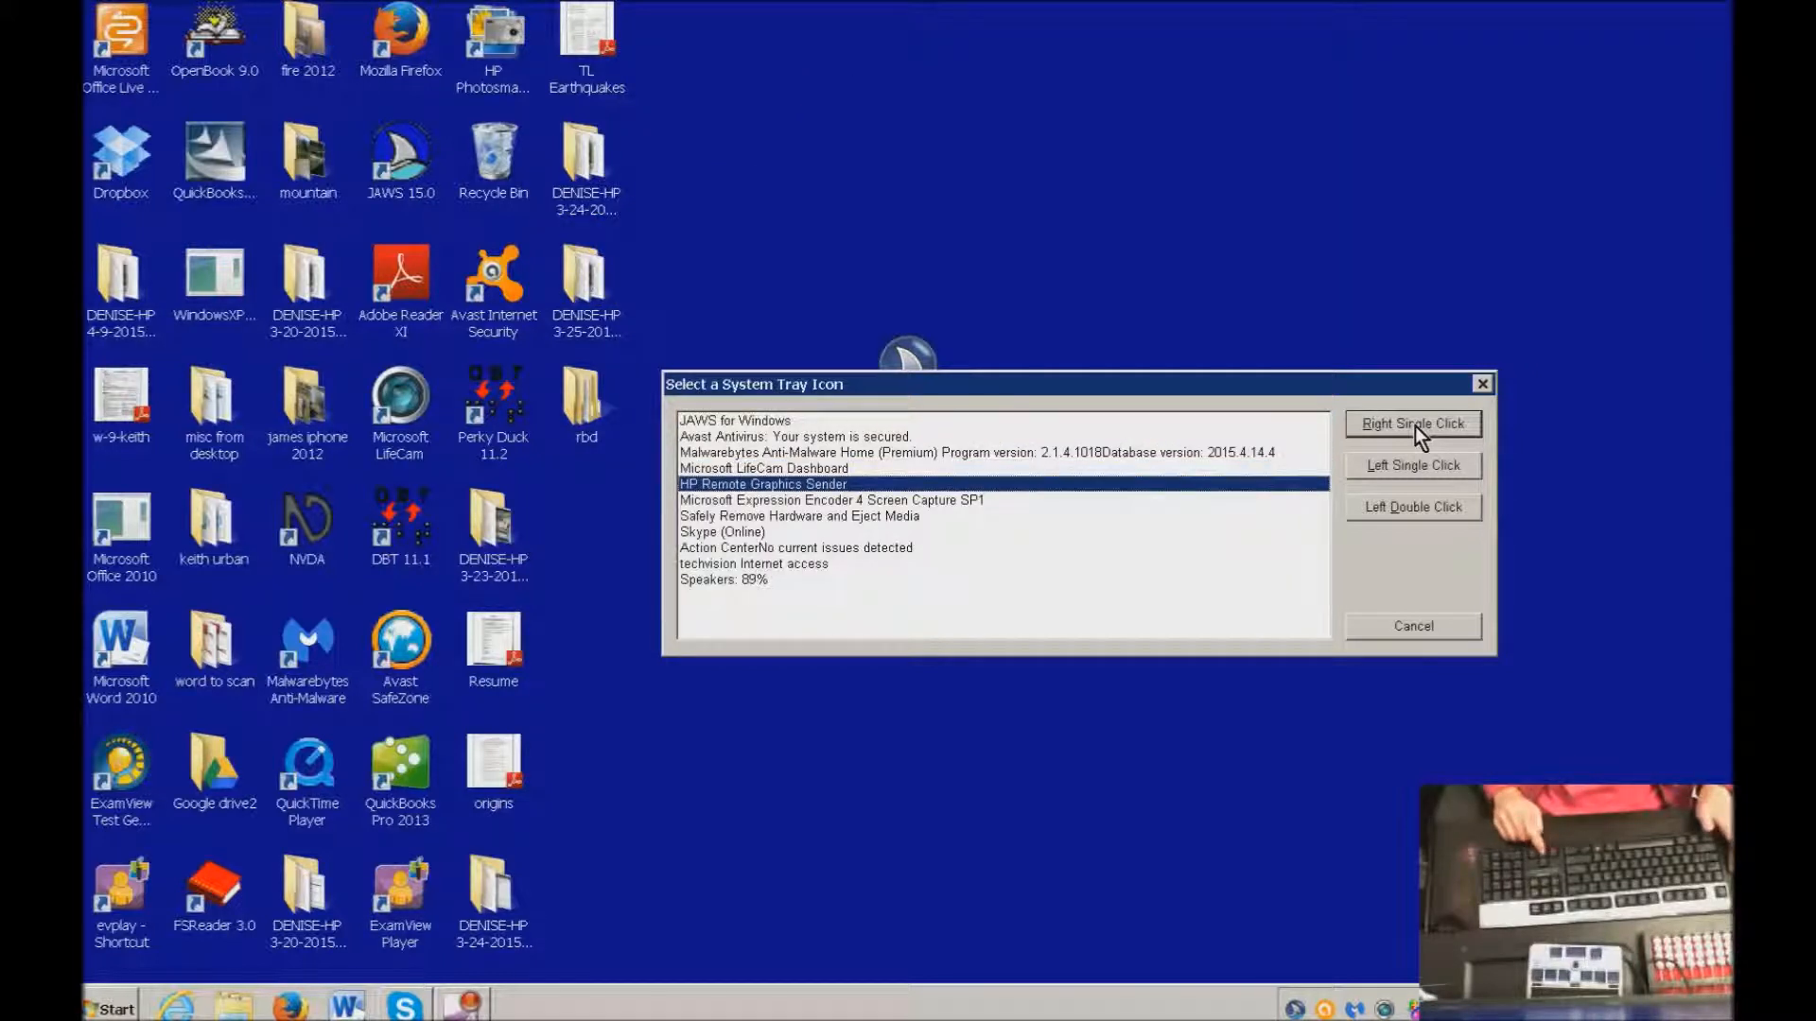
key(Down)
key(Down)
key(Down)
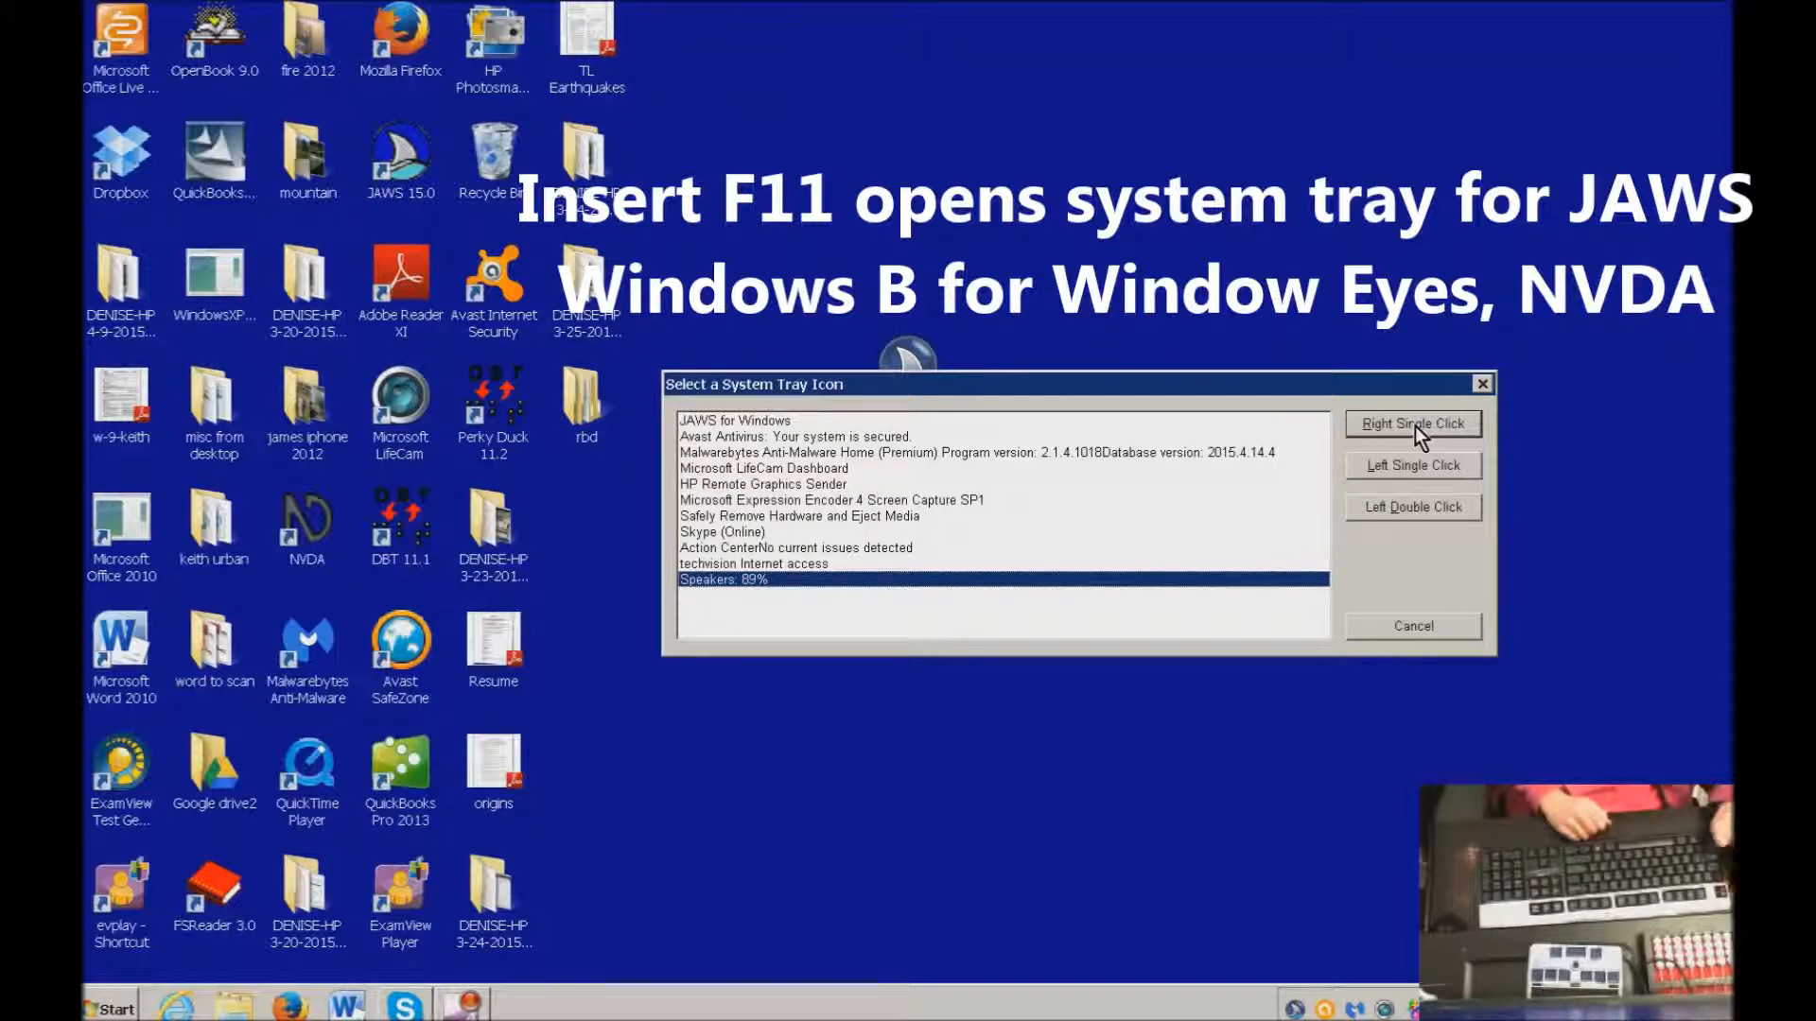
key(Return)
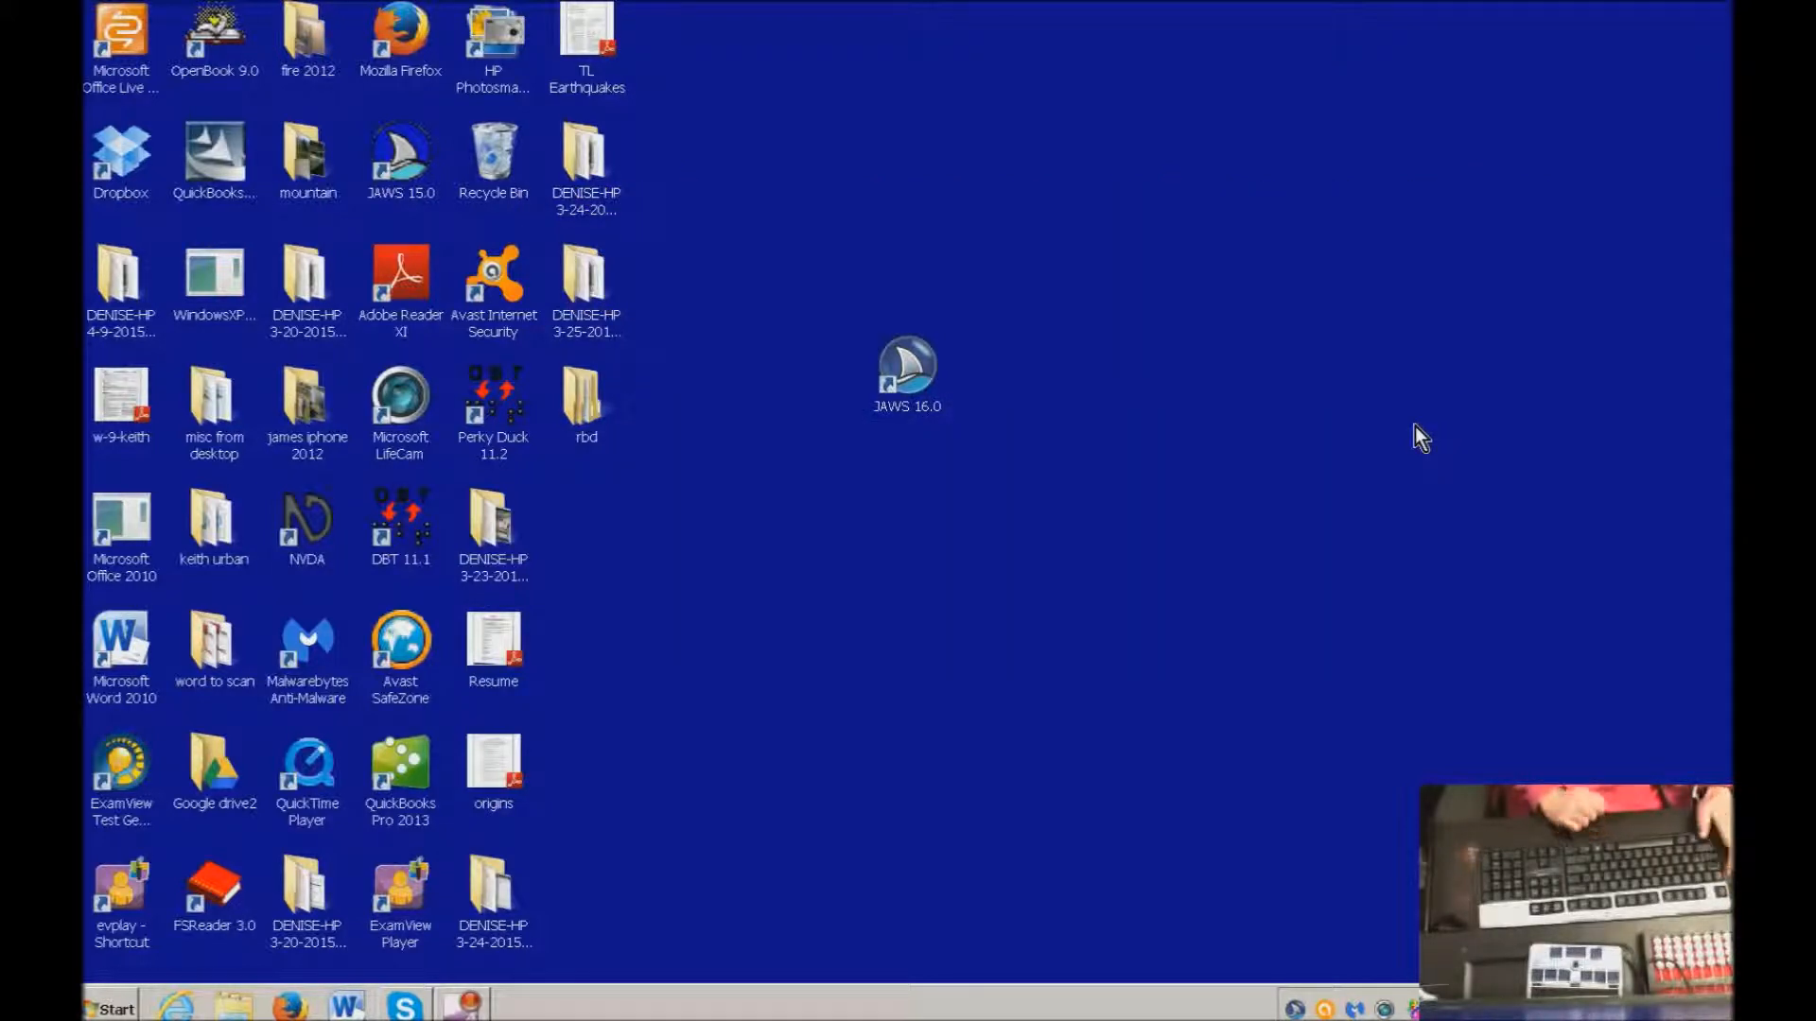
From the desktop, open the taskbar properties and bring up the customization of the notification area icons
key(super+m)
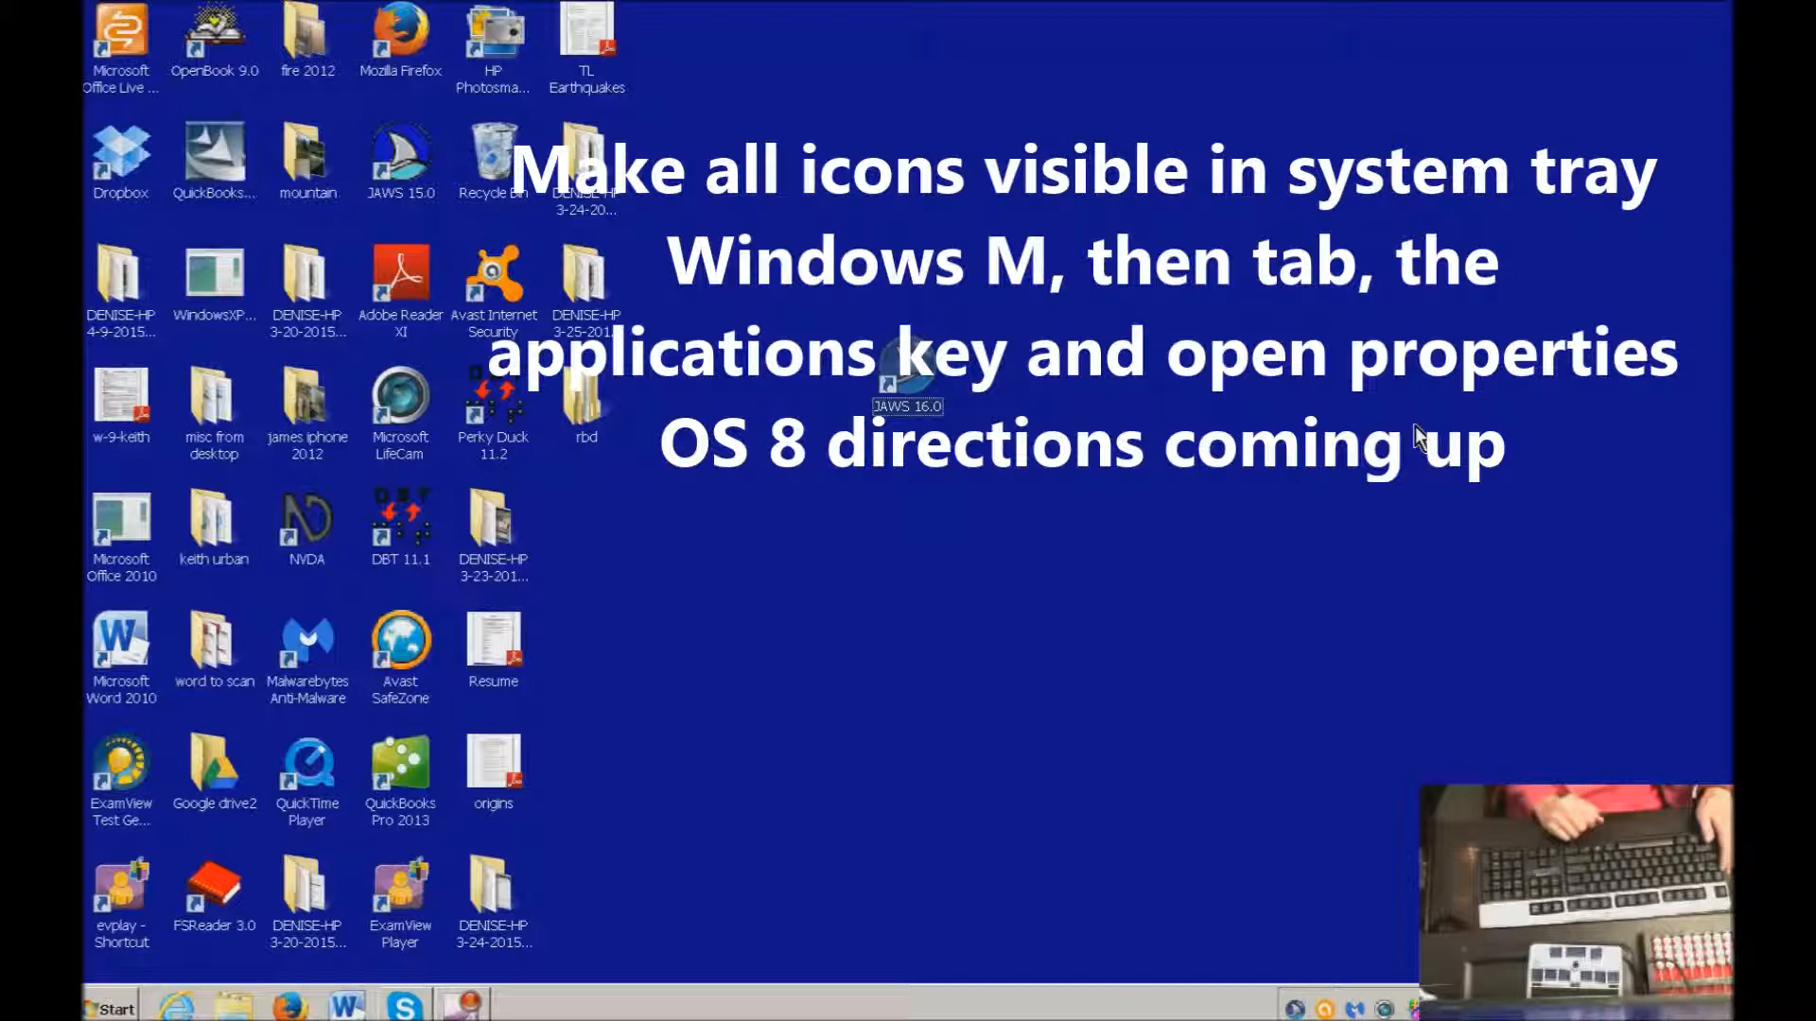
key(Tab)
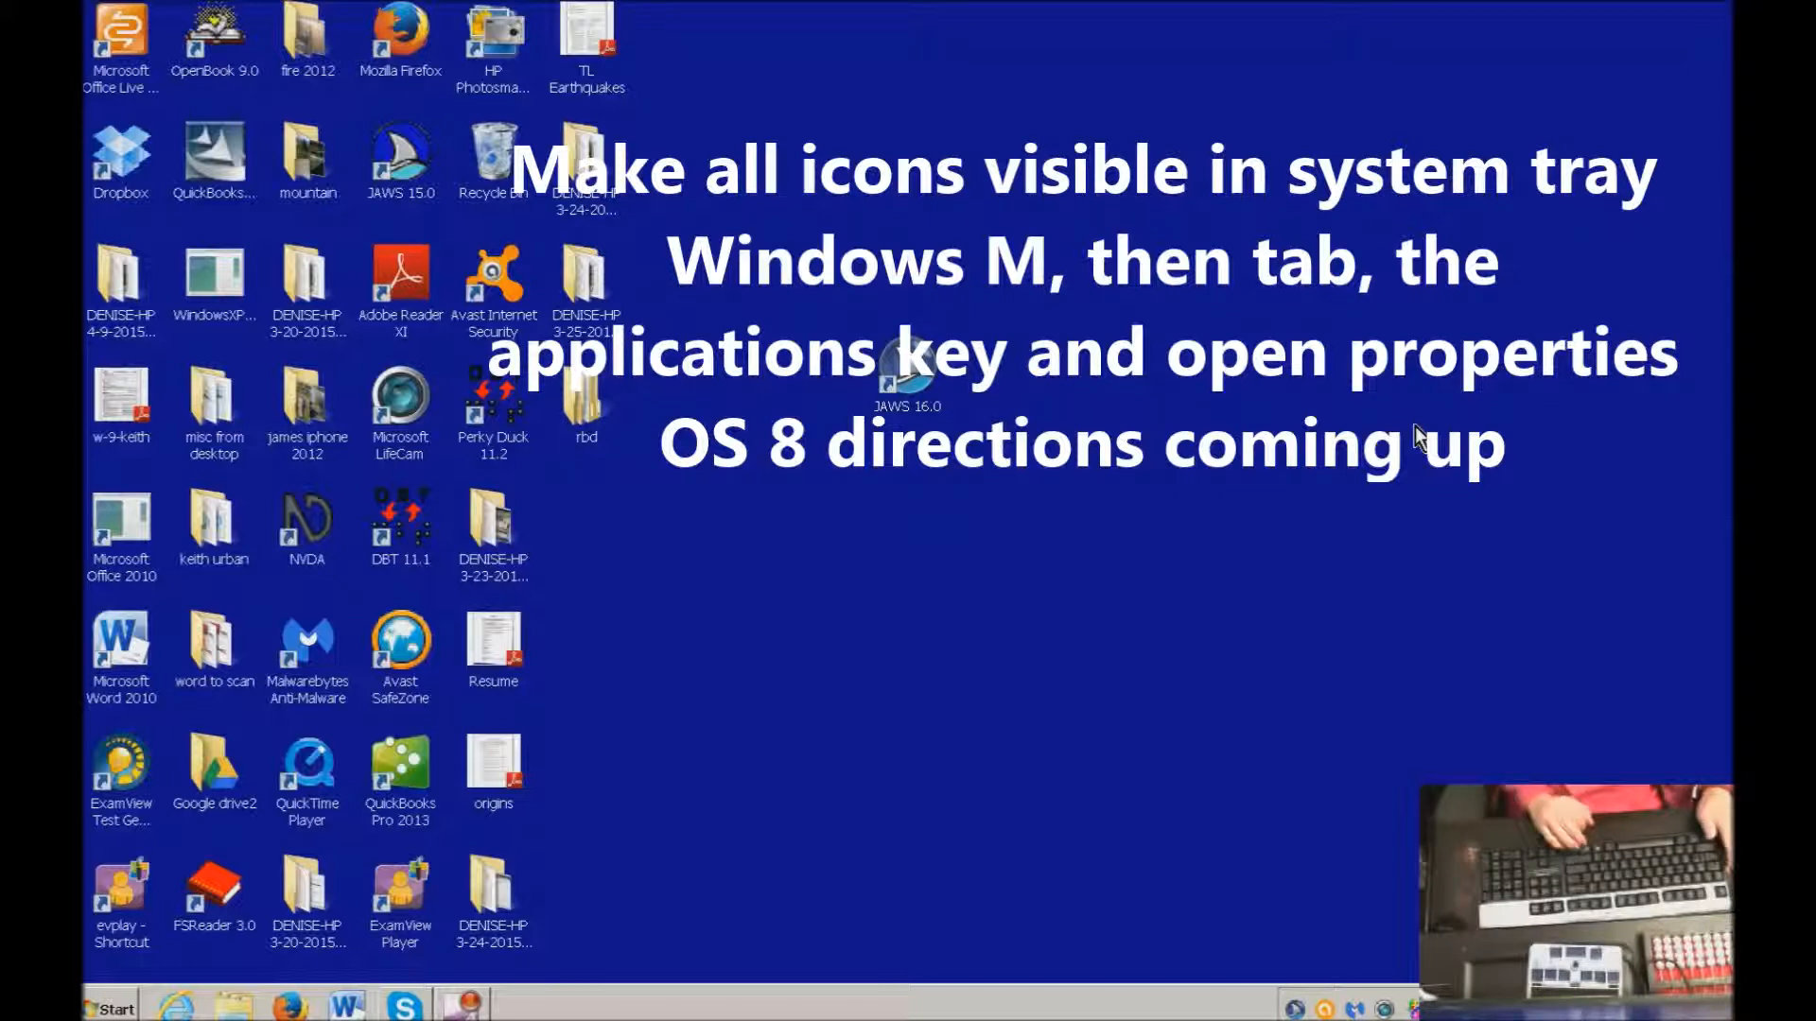
key(Menu)
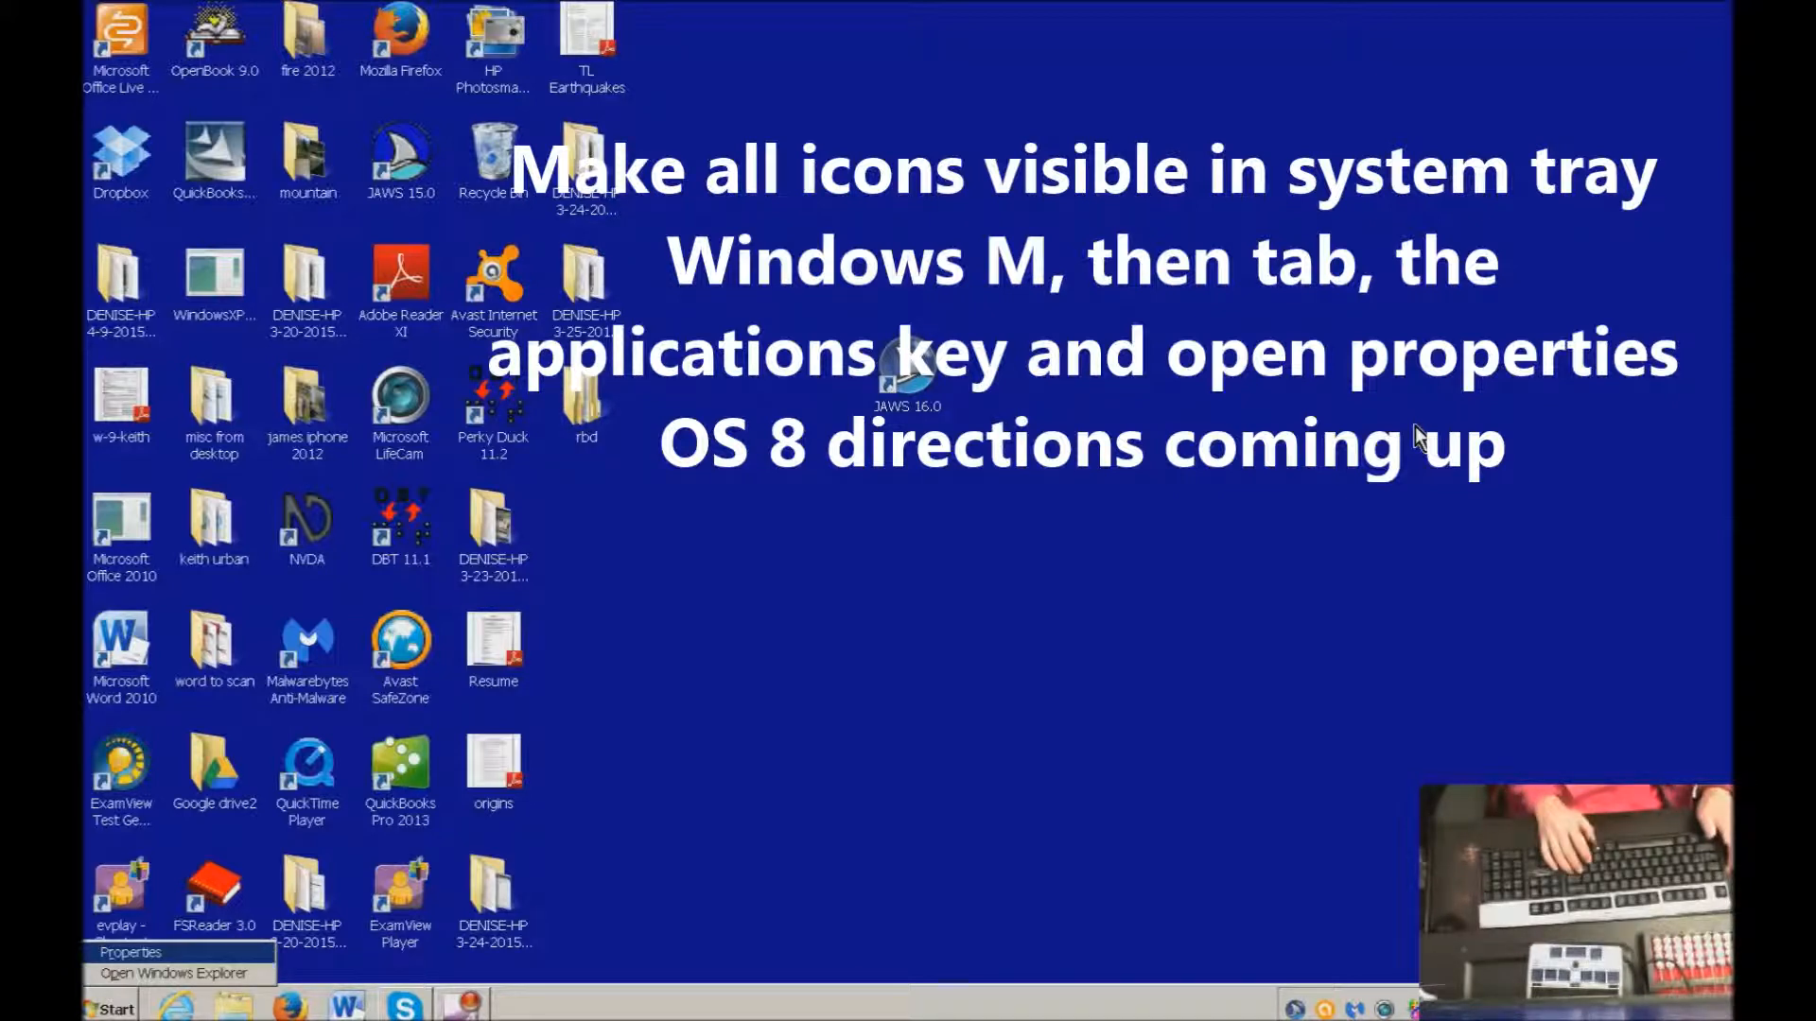
key(Return)
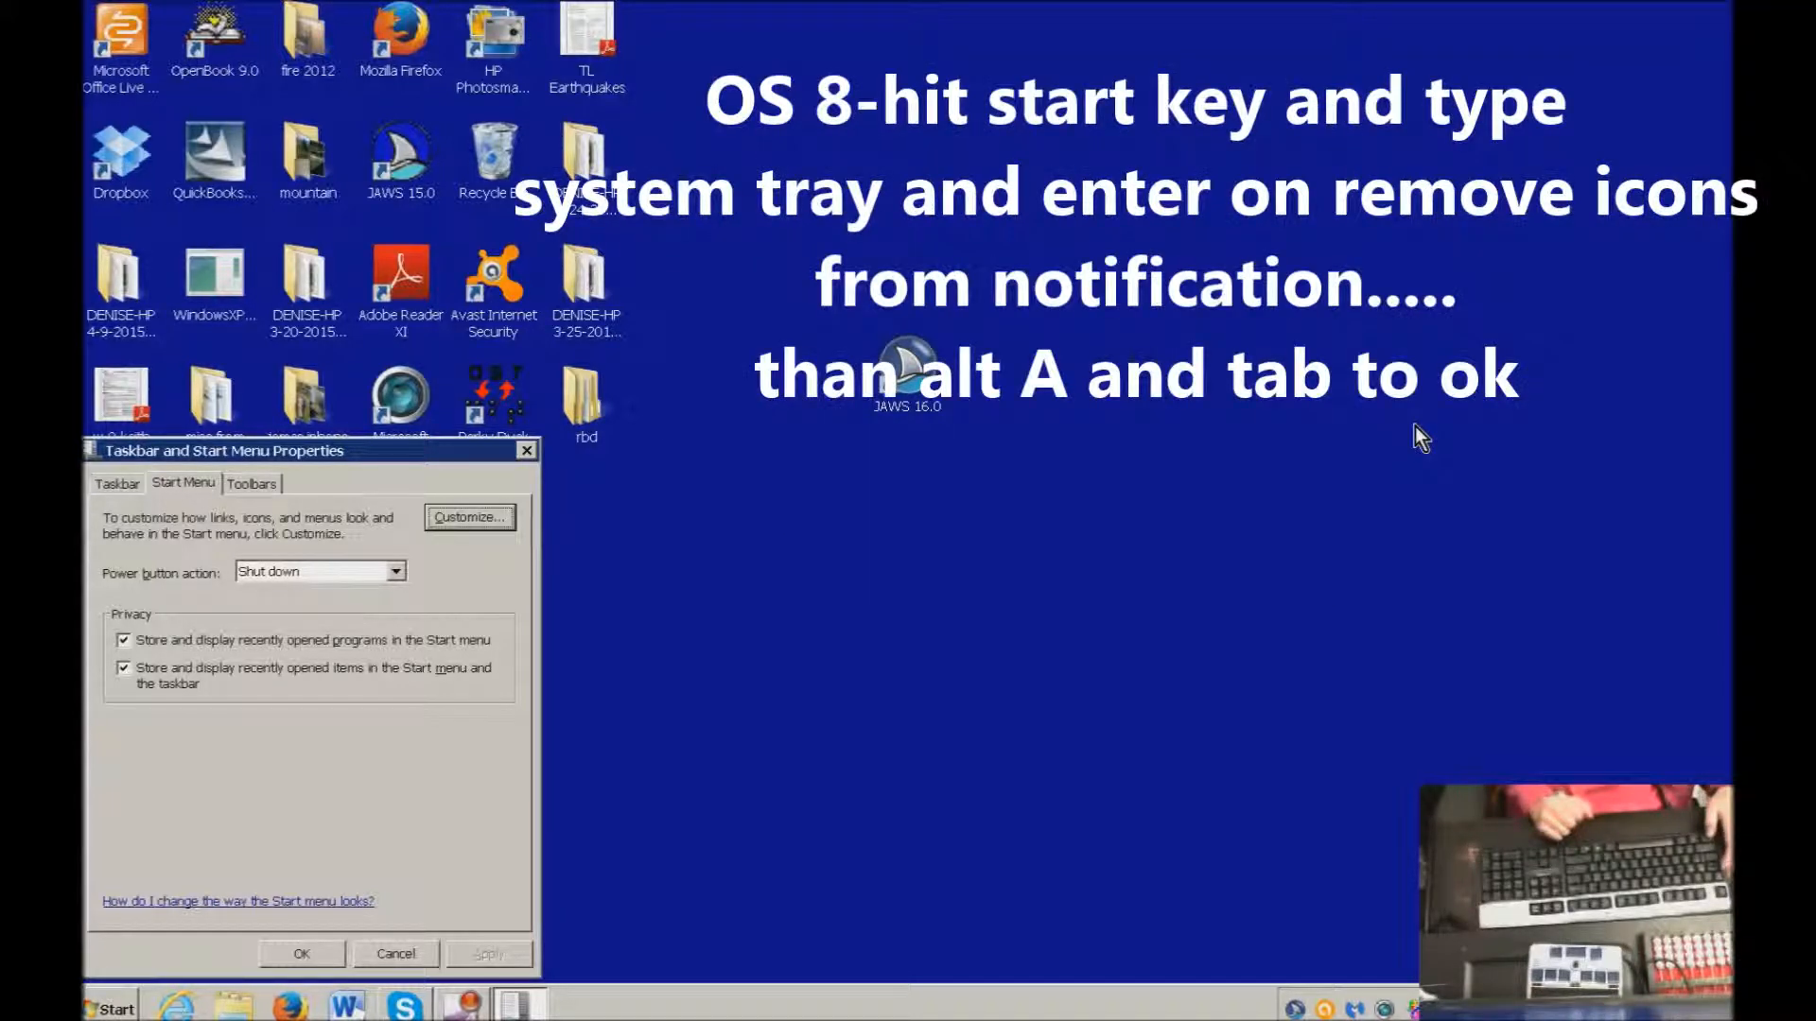
key(ctrl+Tab)
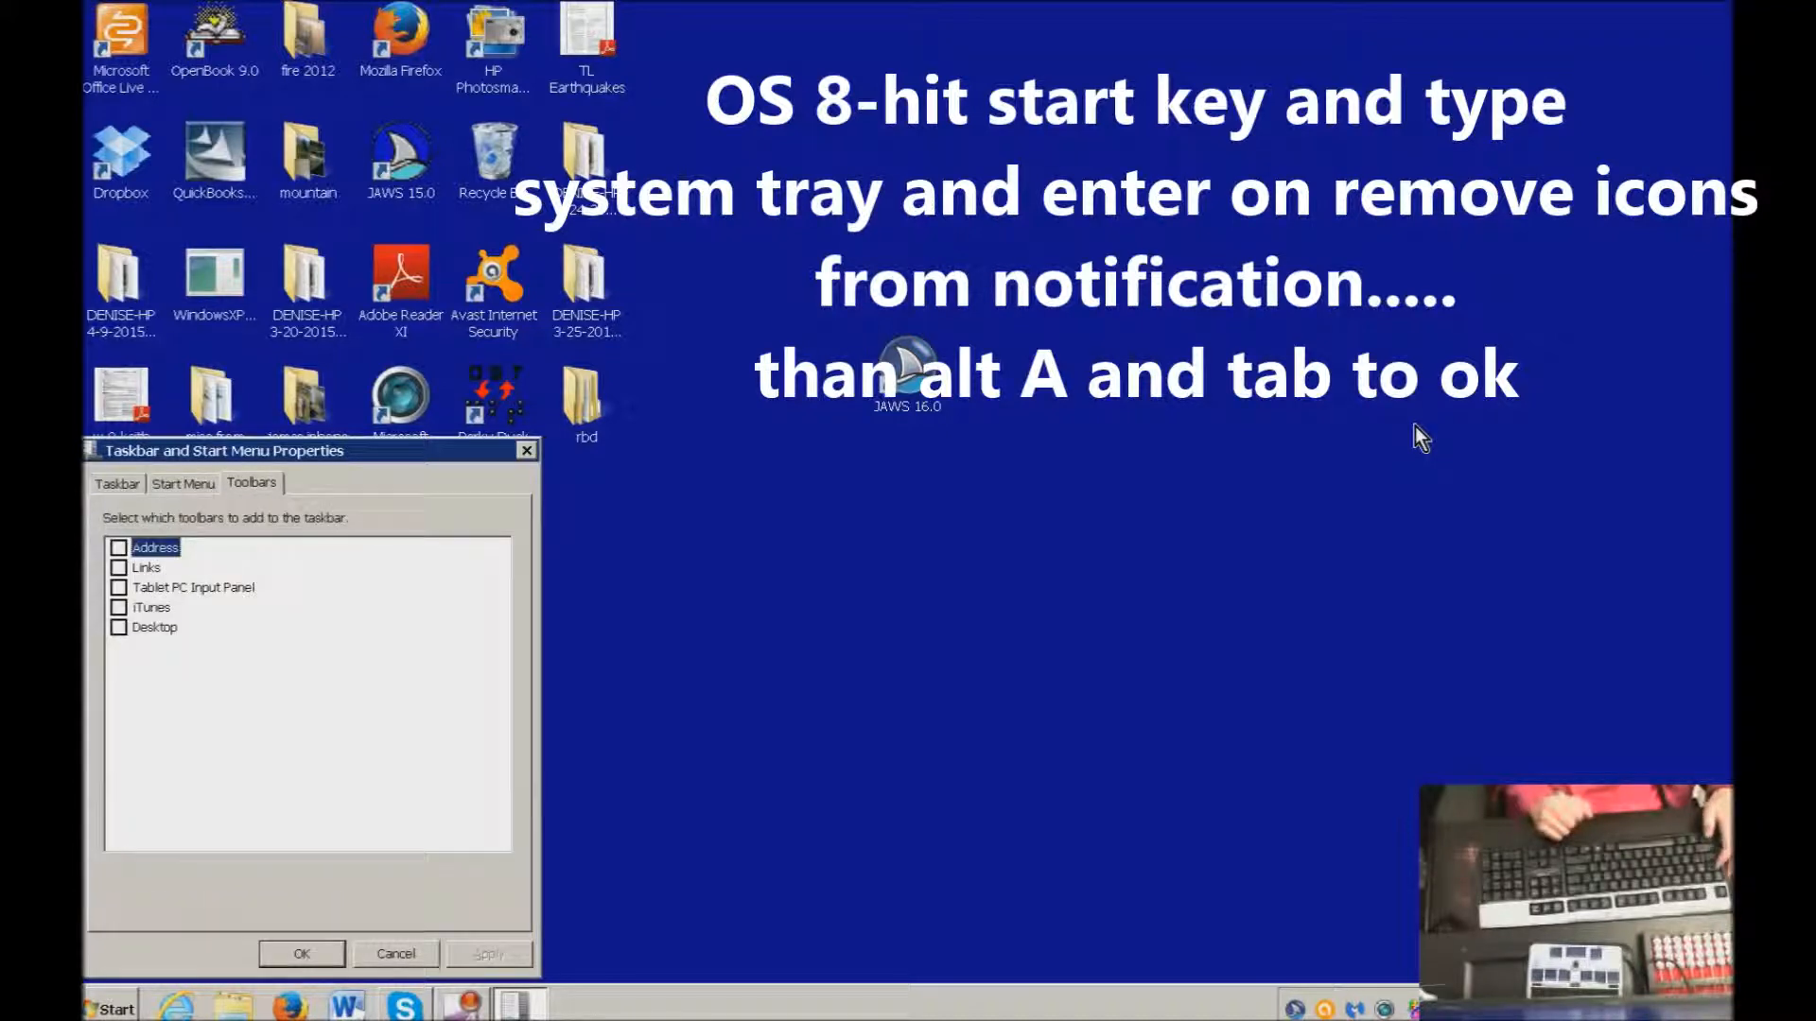
key(ctrl+Tab)
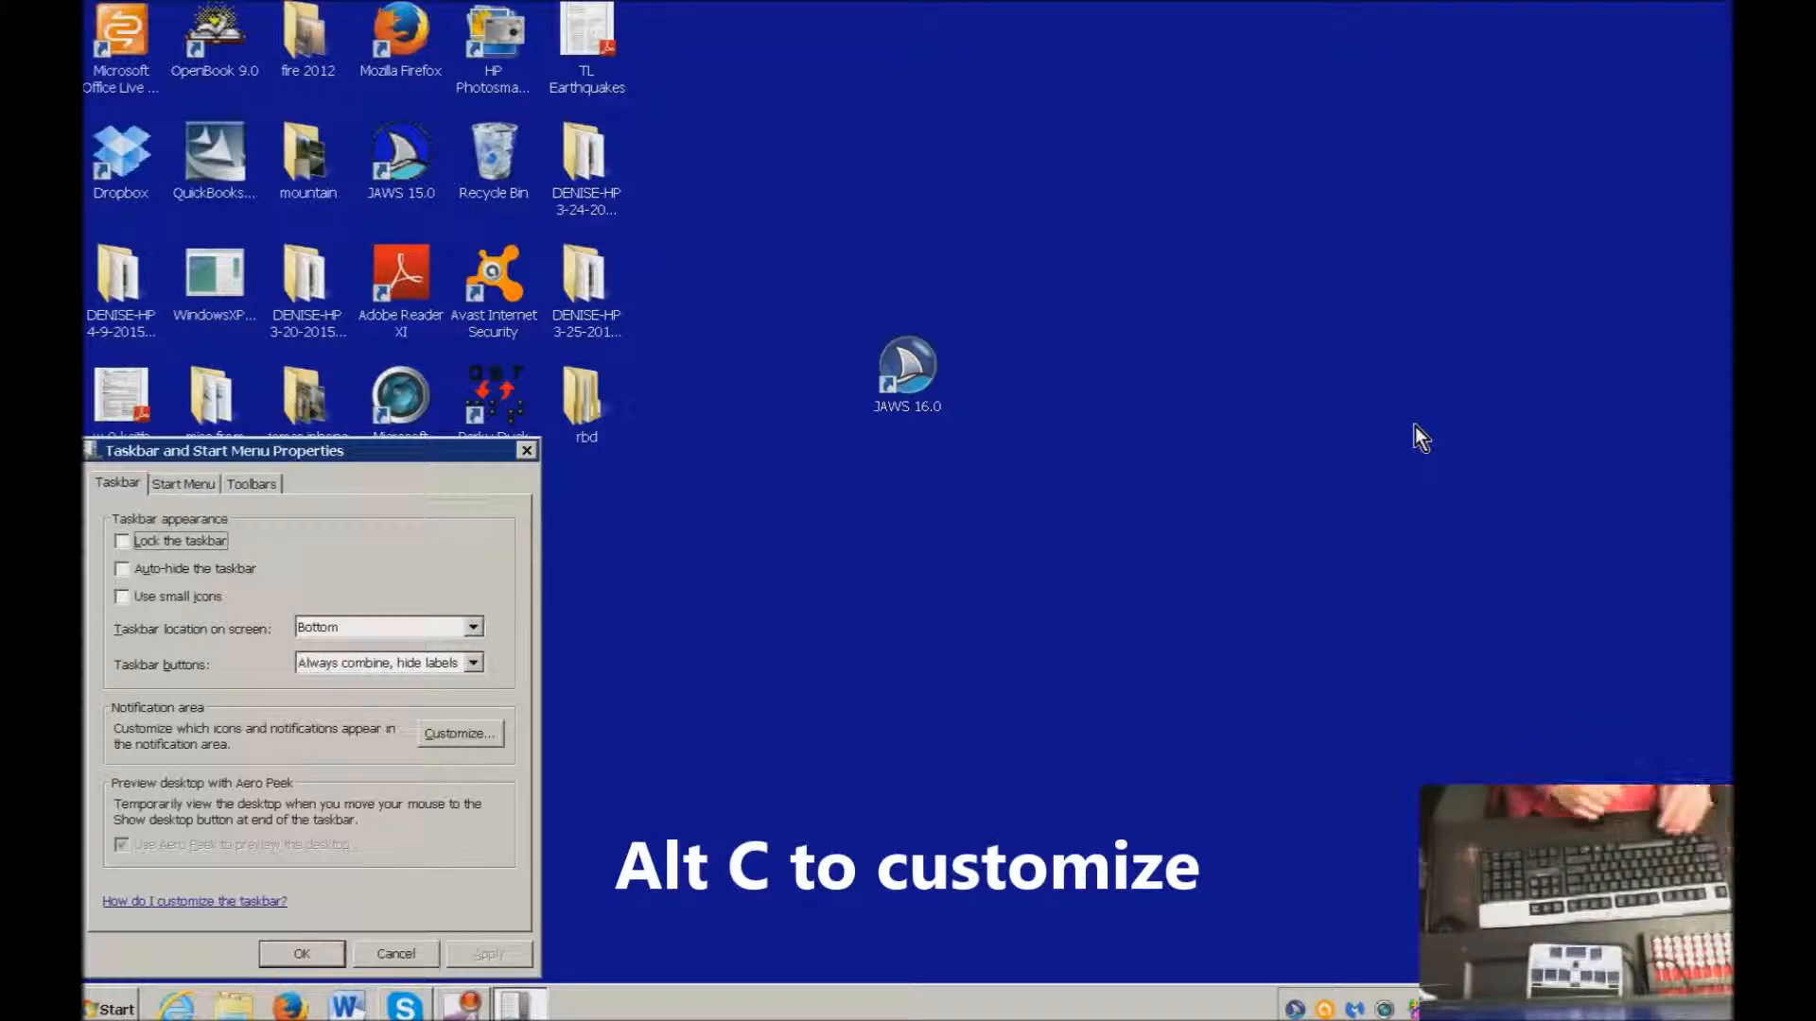
key(alt+c)
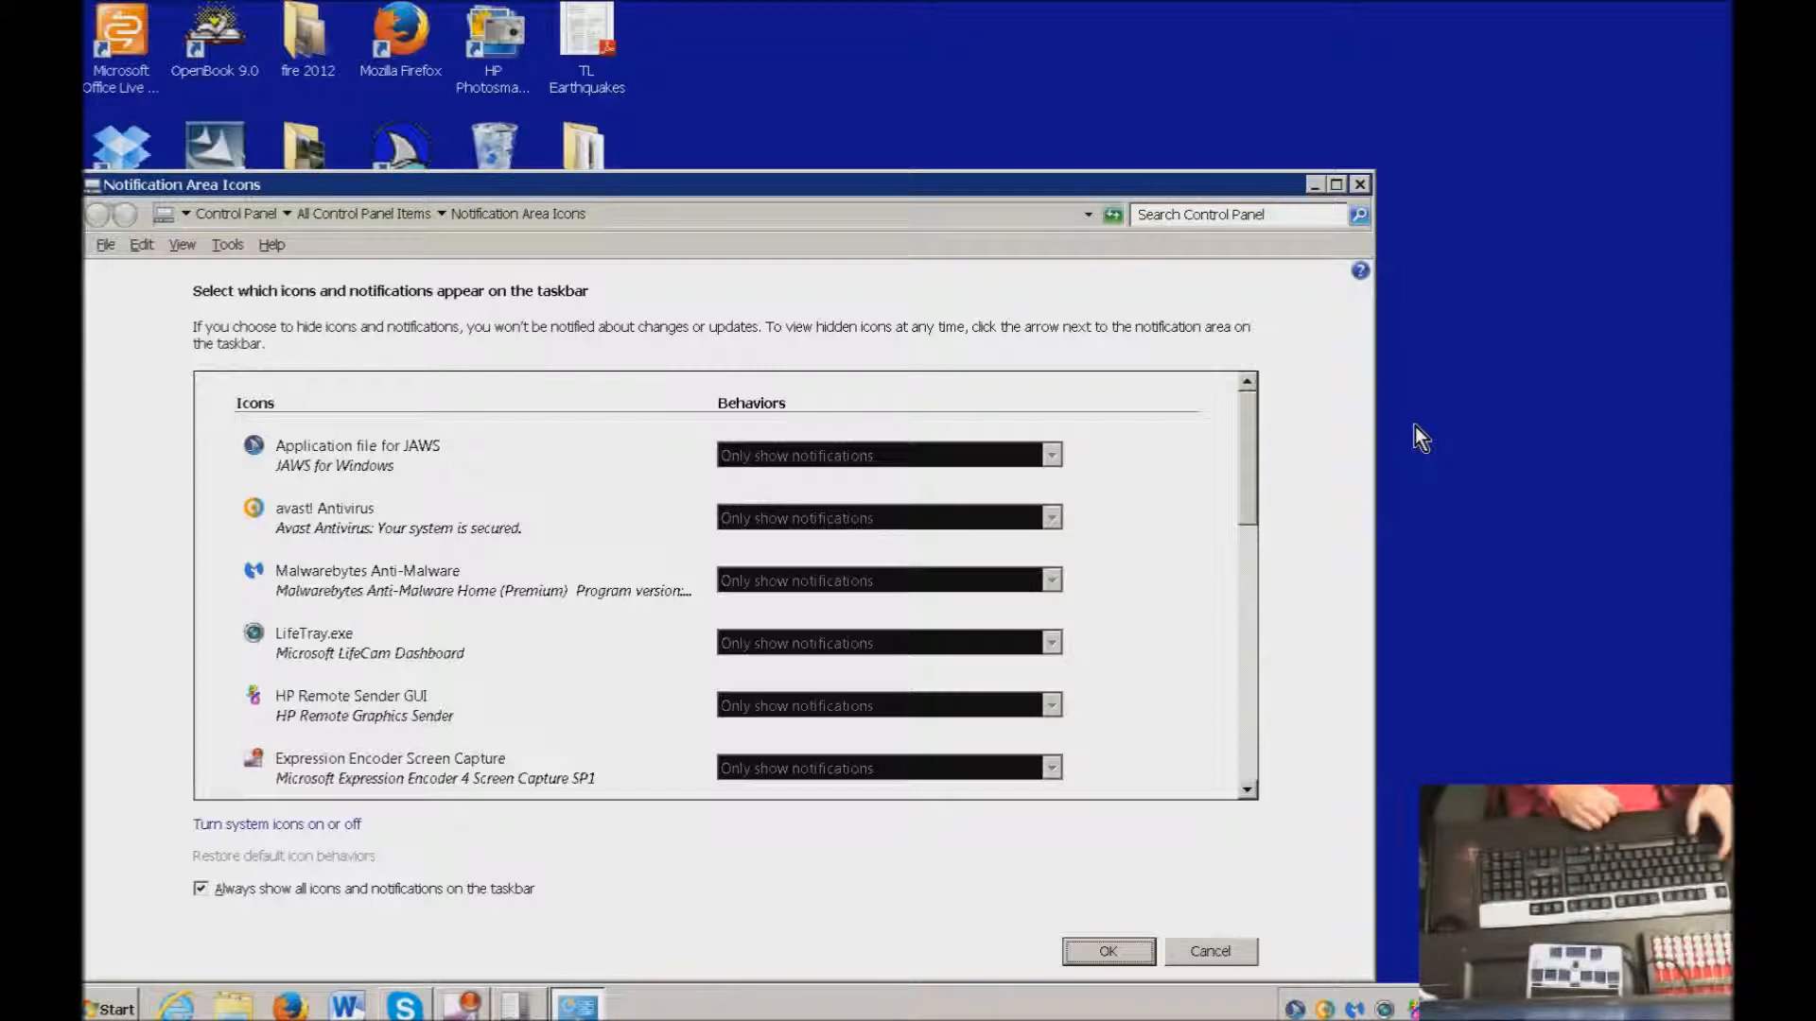
Set all icons and notifications to always show on the taskbar, accept the setting and close the taskbar properties
key(alt+a)
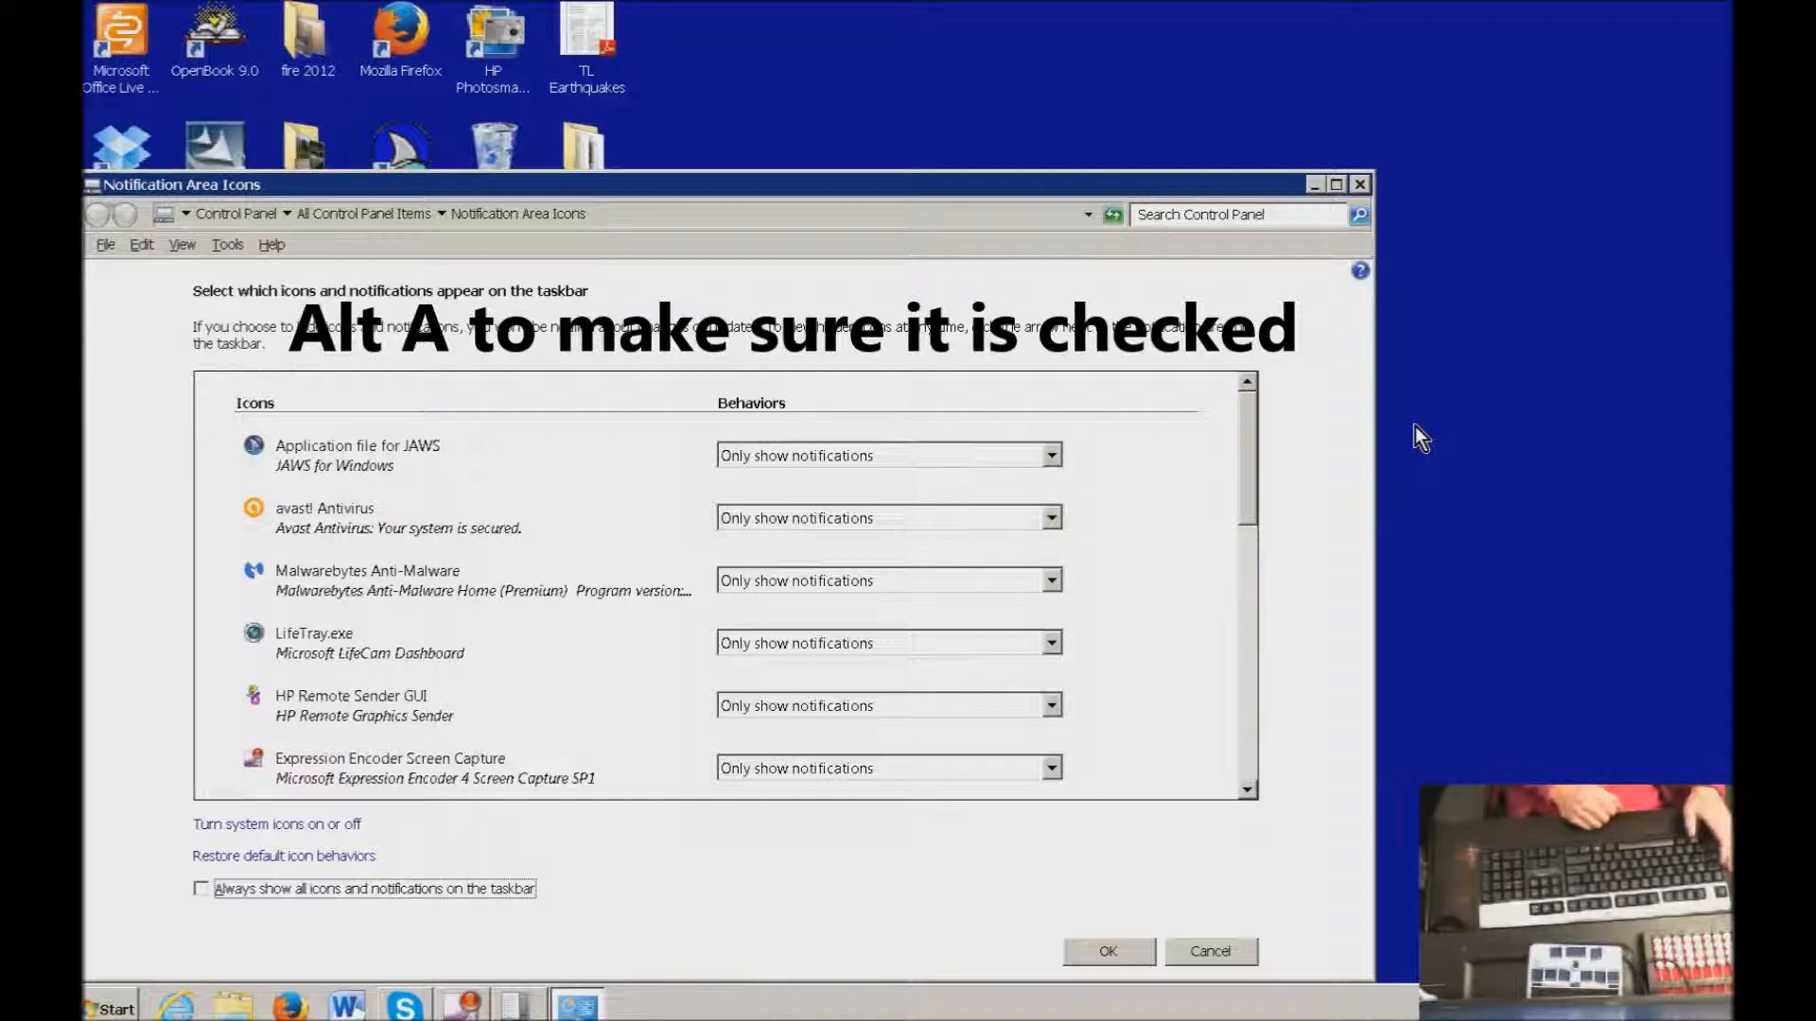
key(alt+a)
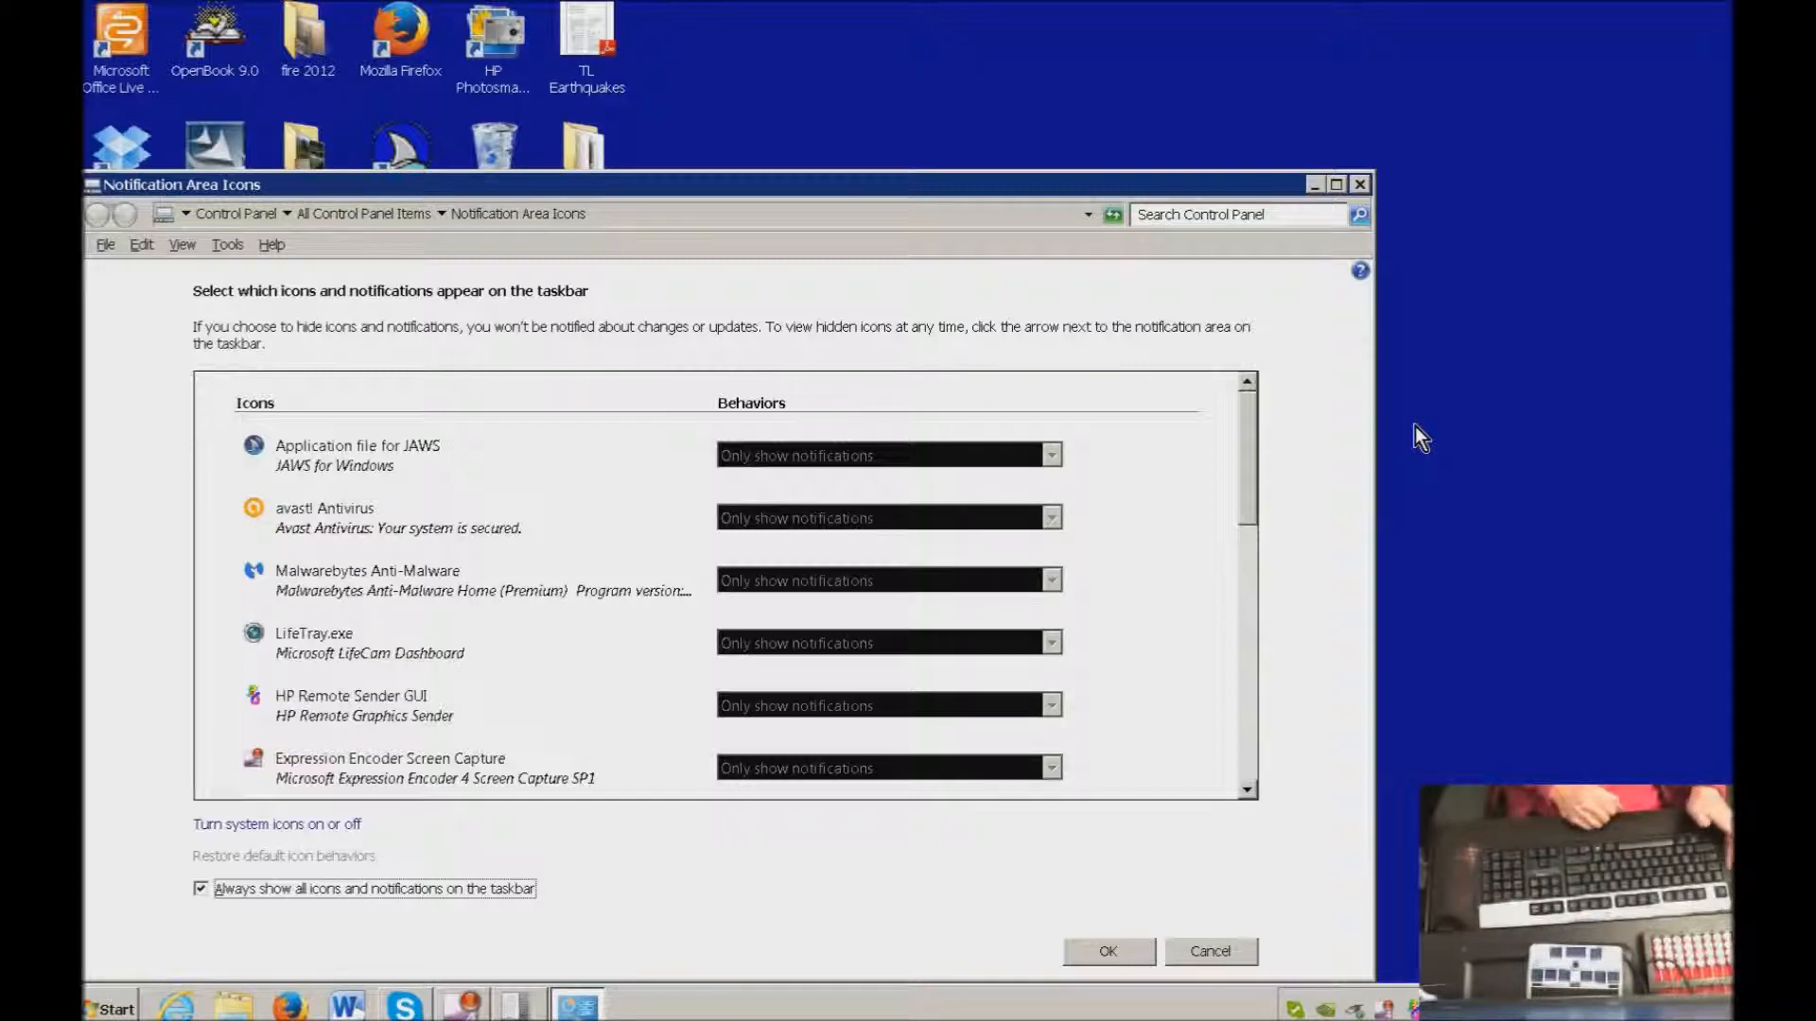
key(Tab)
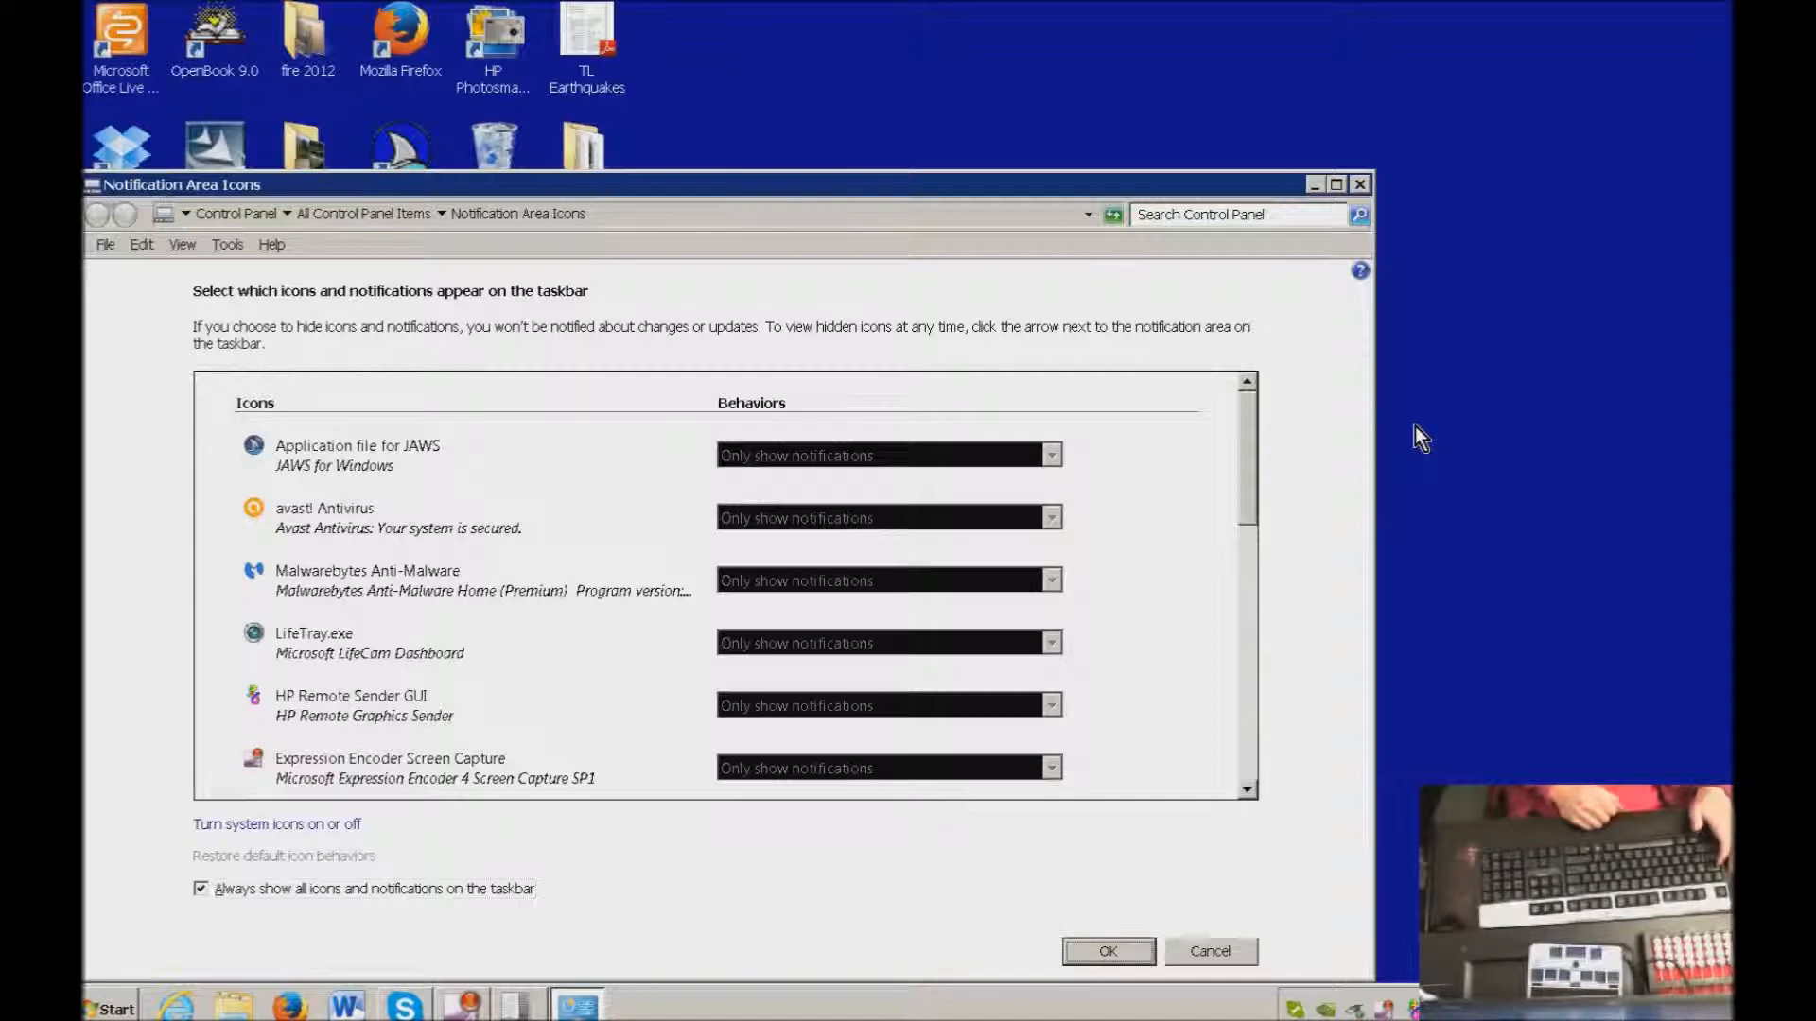
key(Return)
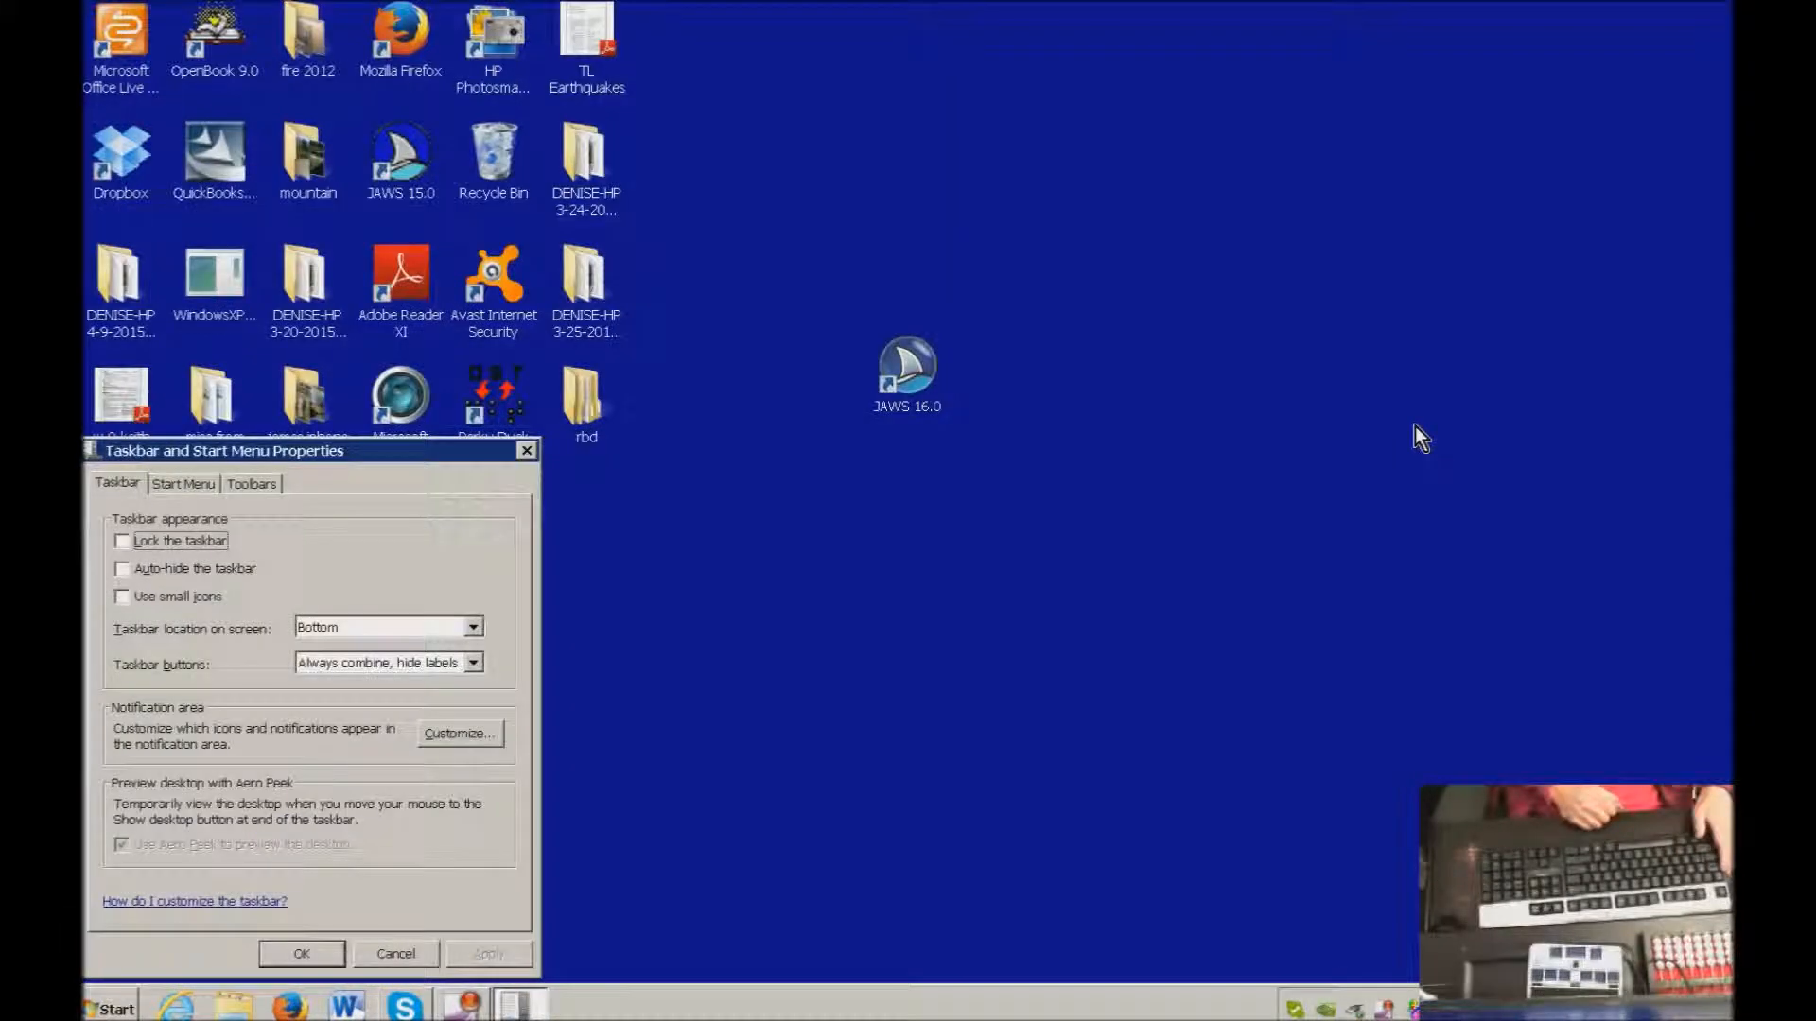
key(Escape)
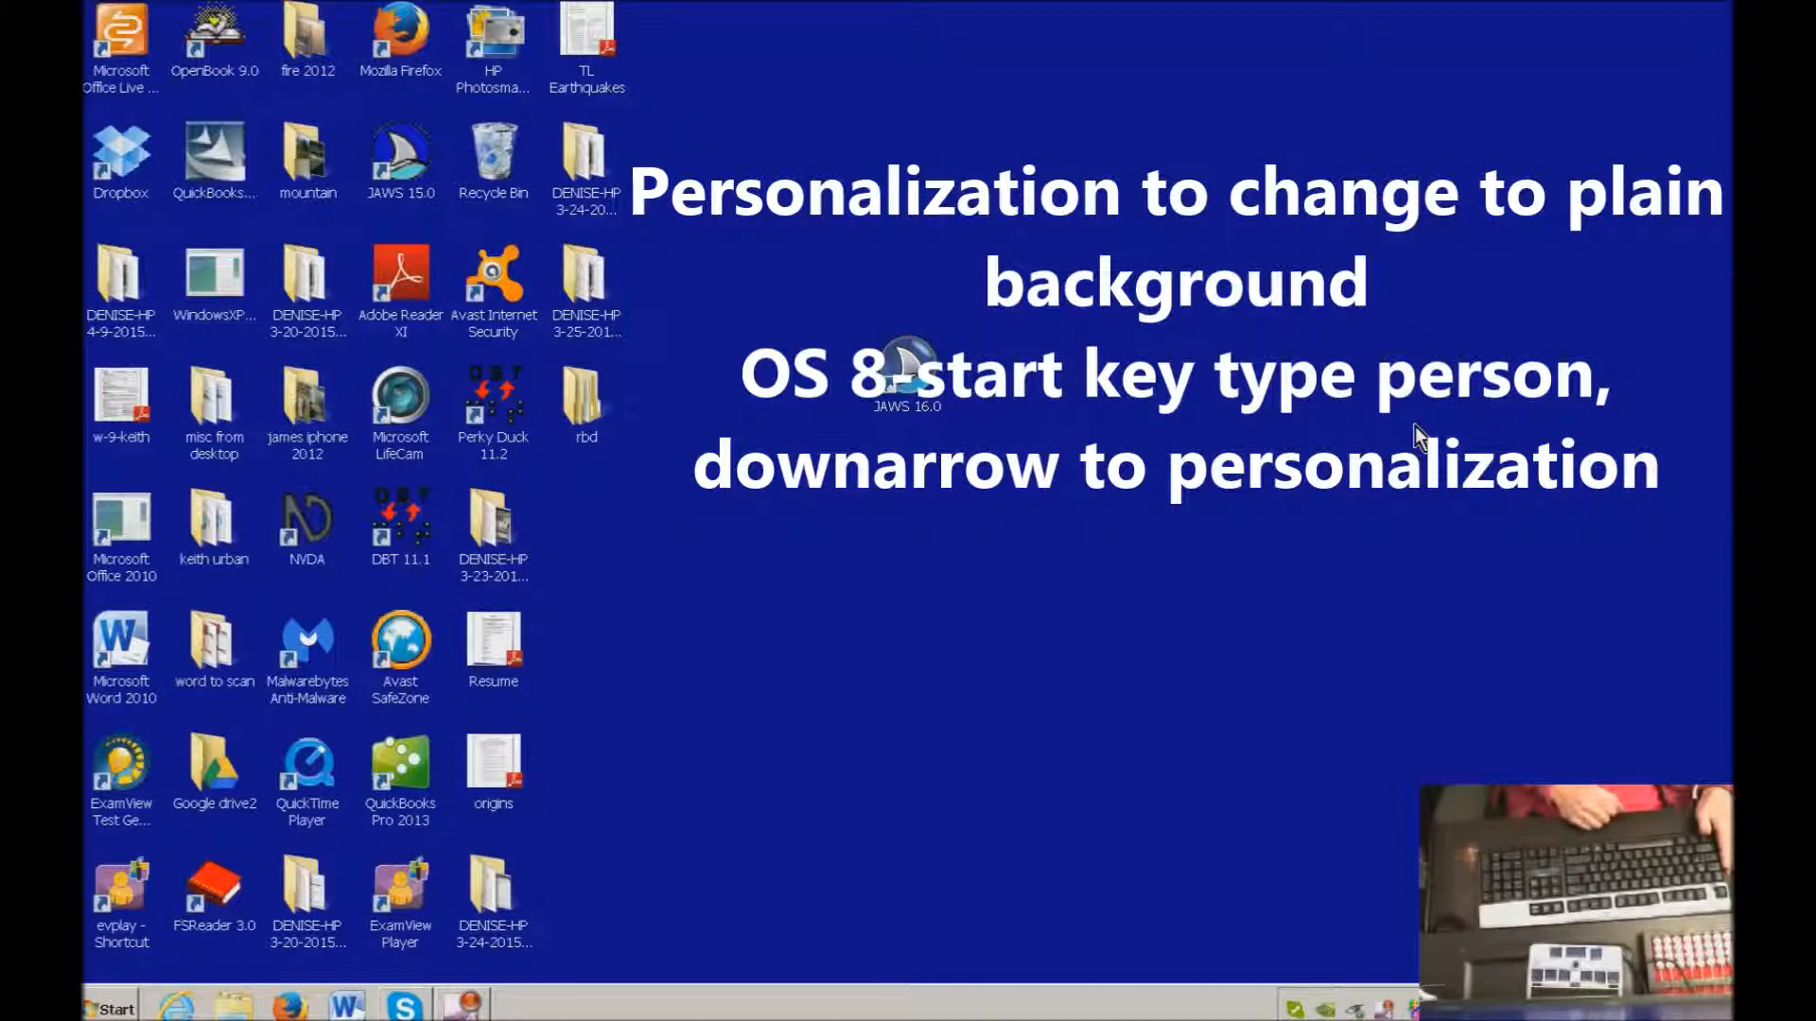
Search for "person" from the desktop and open the Personalization settings of the Control Panel
key(super)
text(pers)
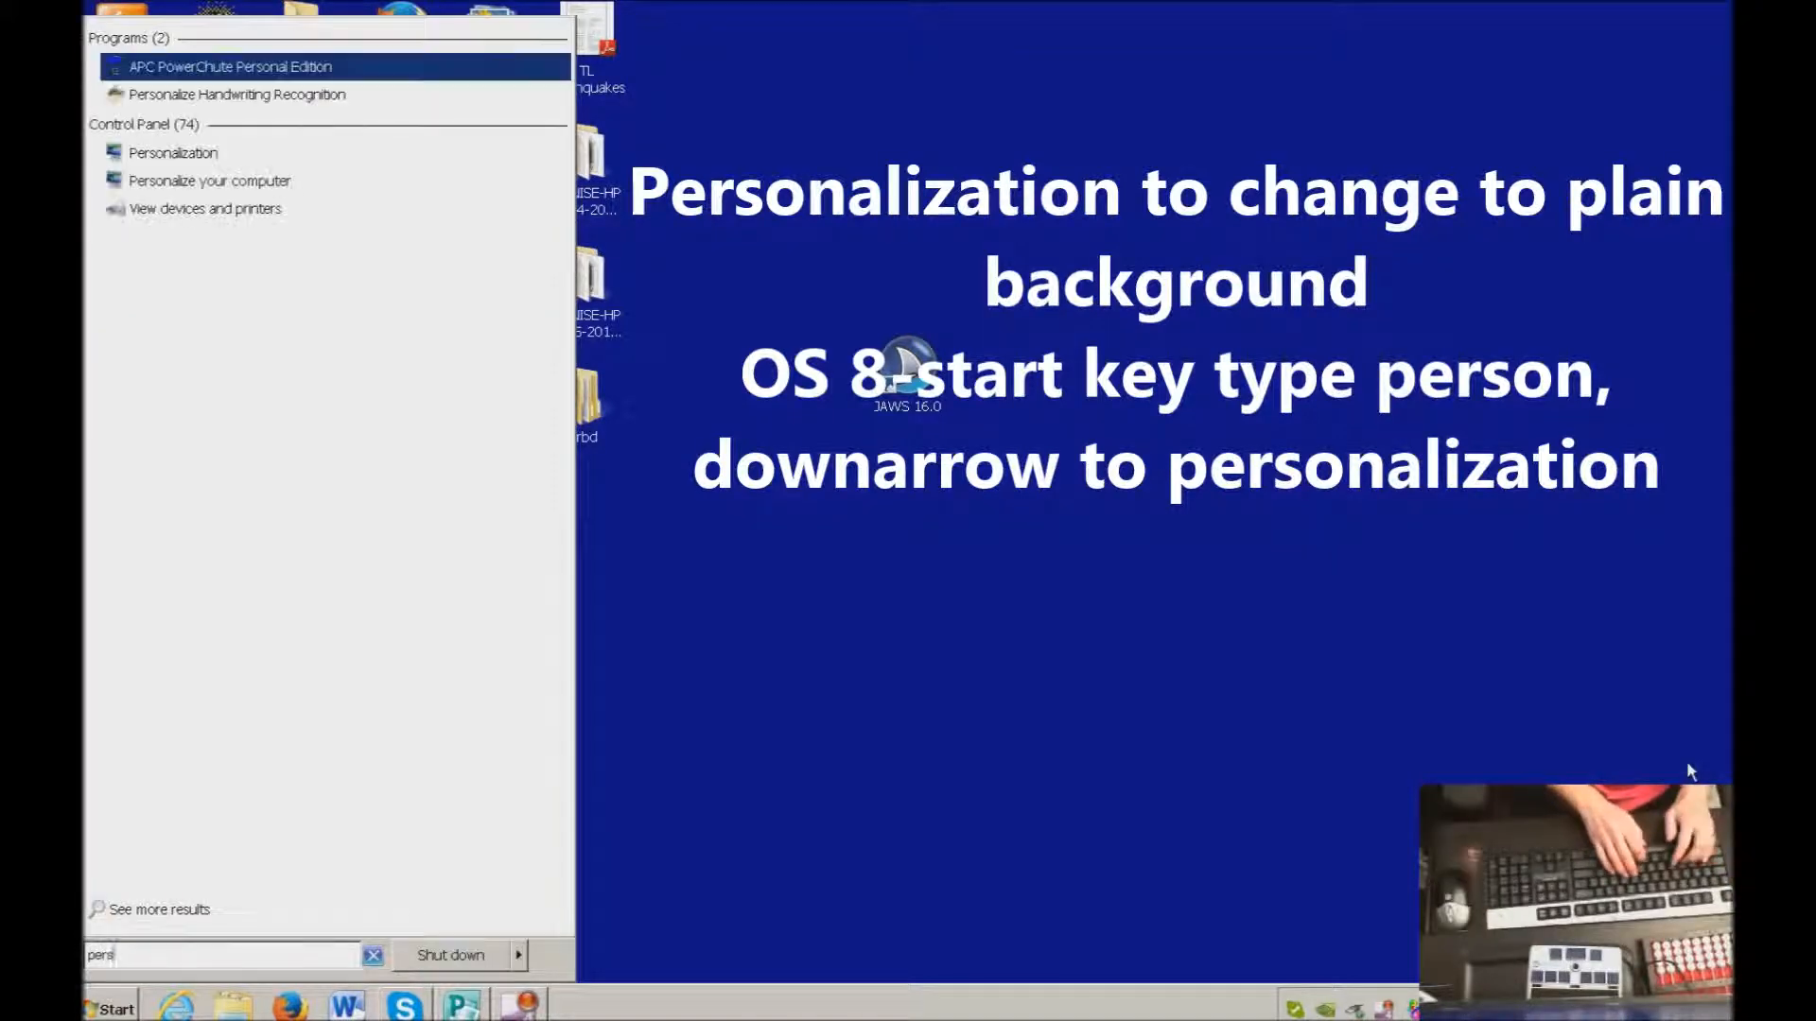
text(on)
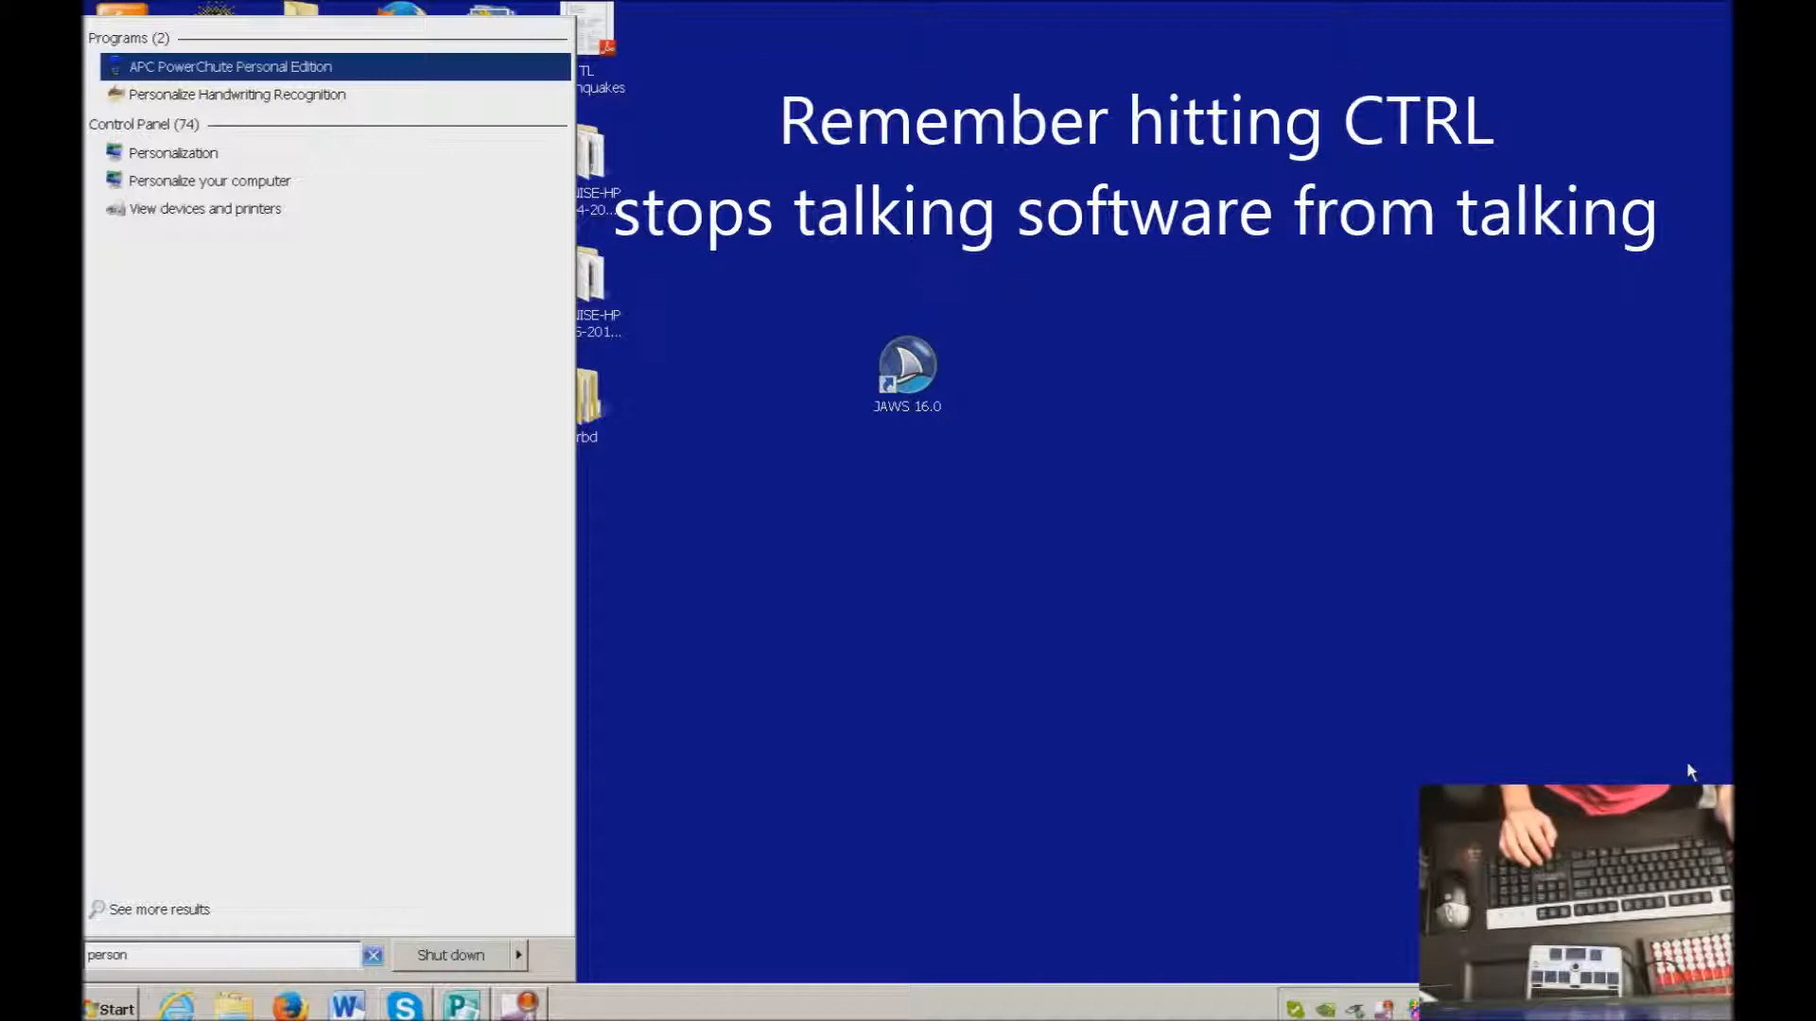
key(Down)
key(Down)
key(Down)
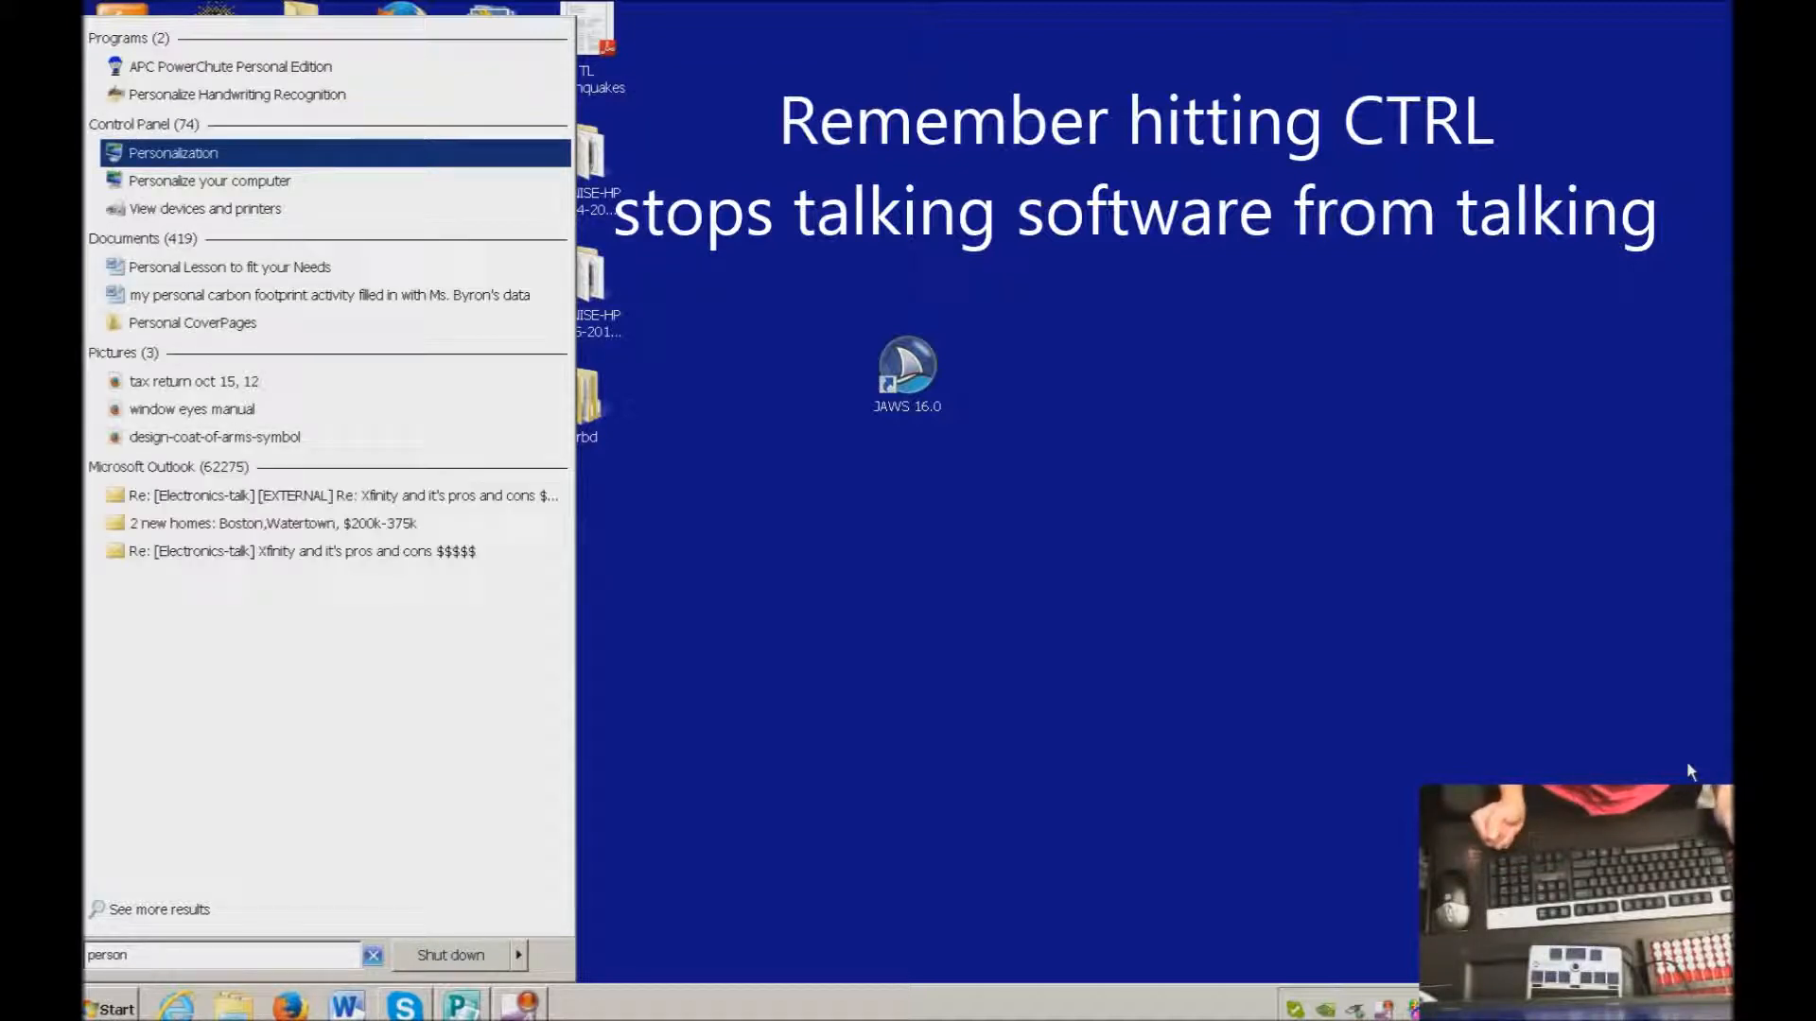
key(Return)
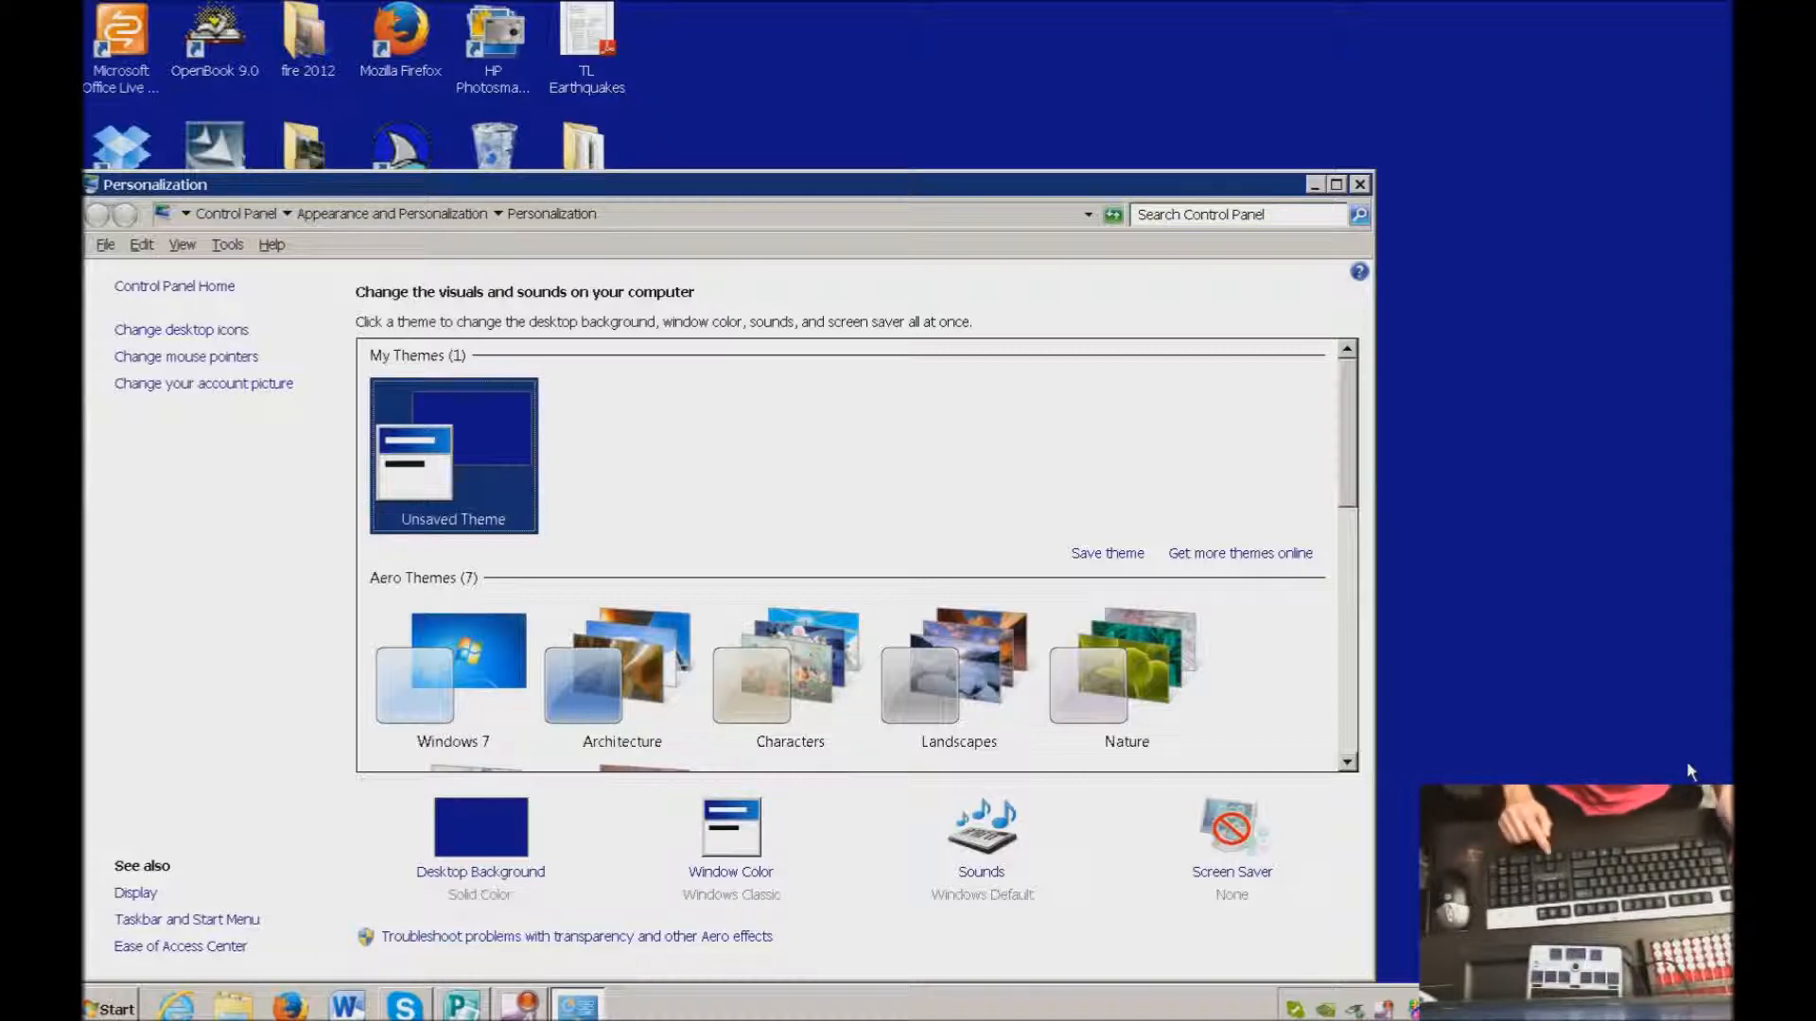
Go through the theme groups to the Basic and High Contrast Themes and apply the Windows Classic theme
key(Down)
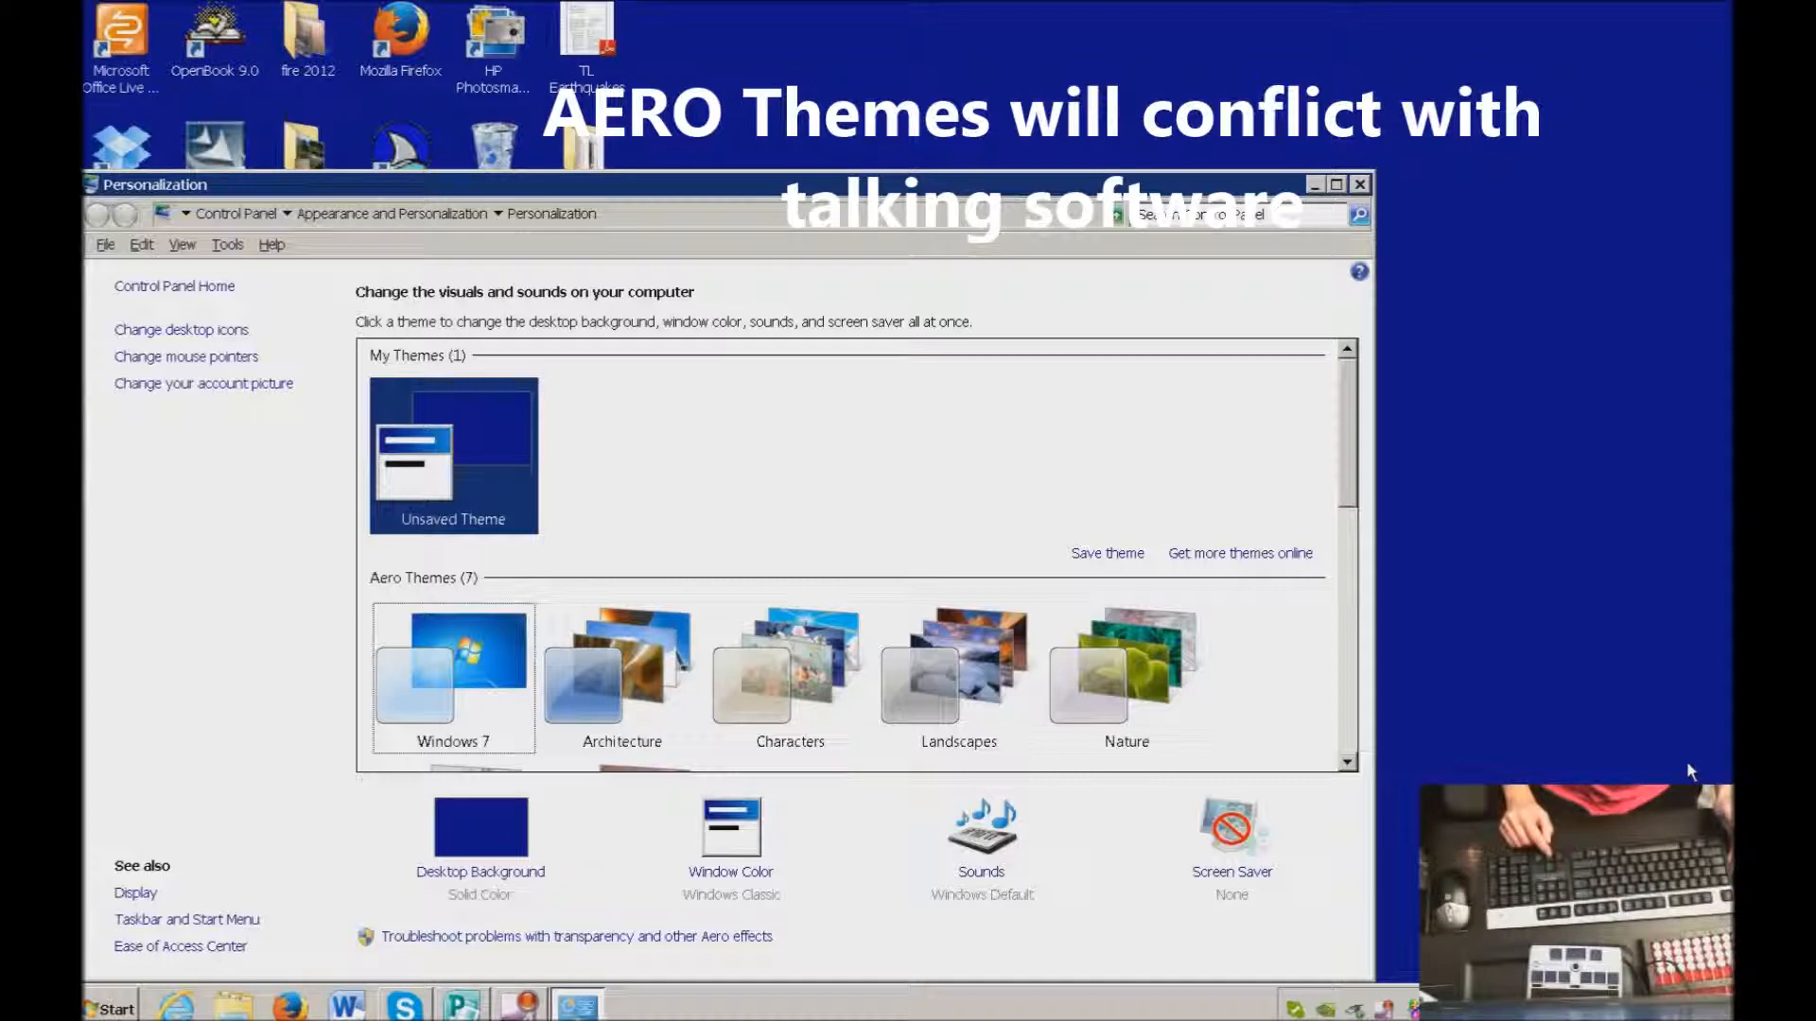
key(Down)
key(Down)
key(Down)
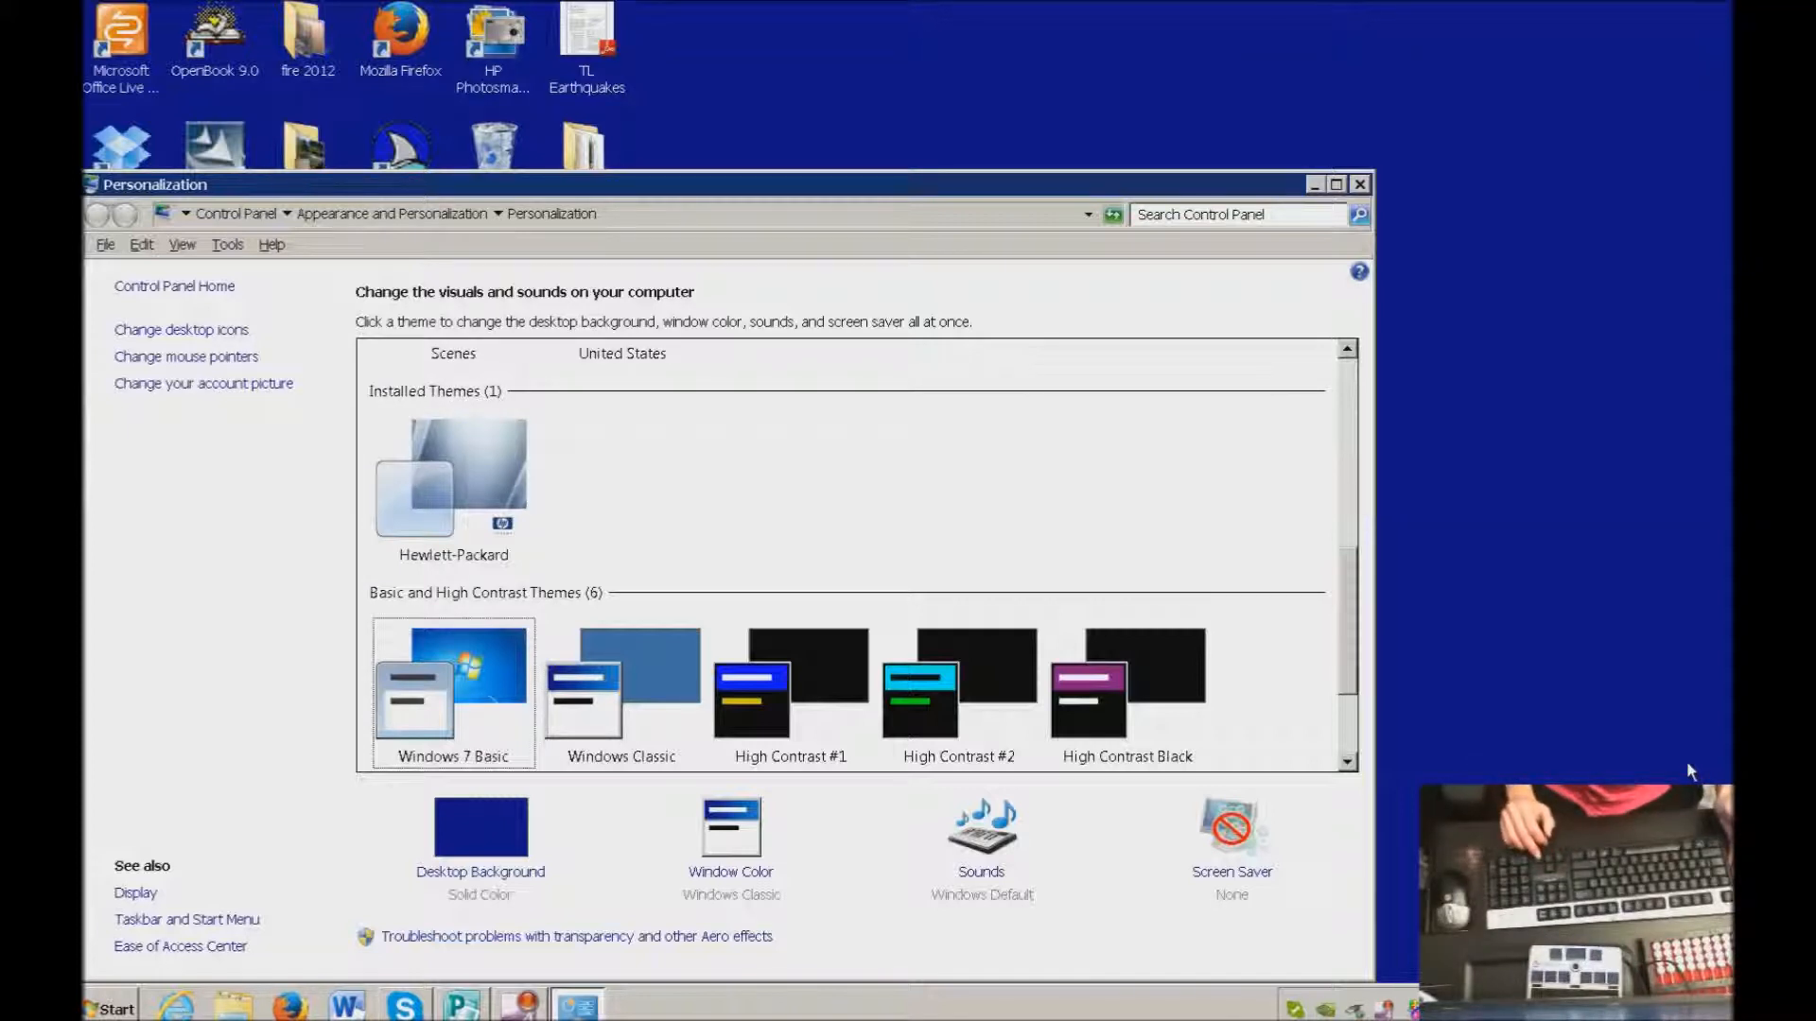
key(Right)
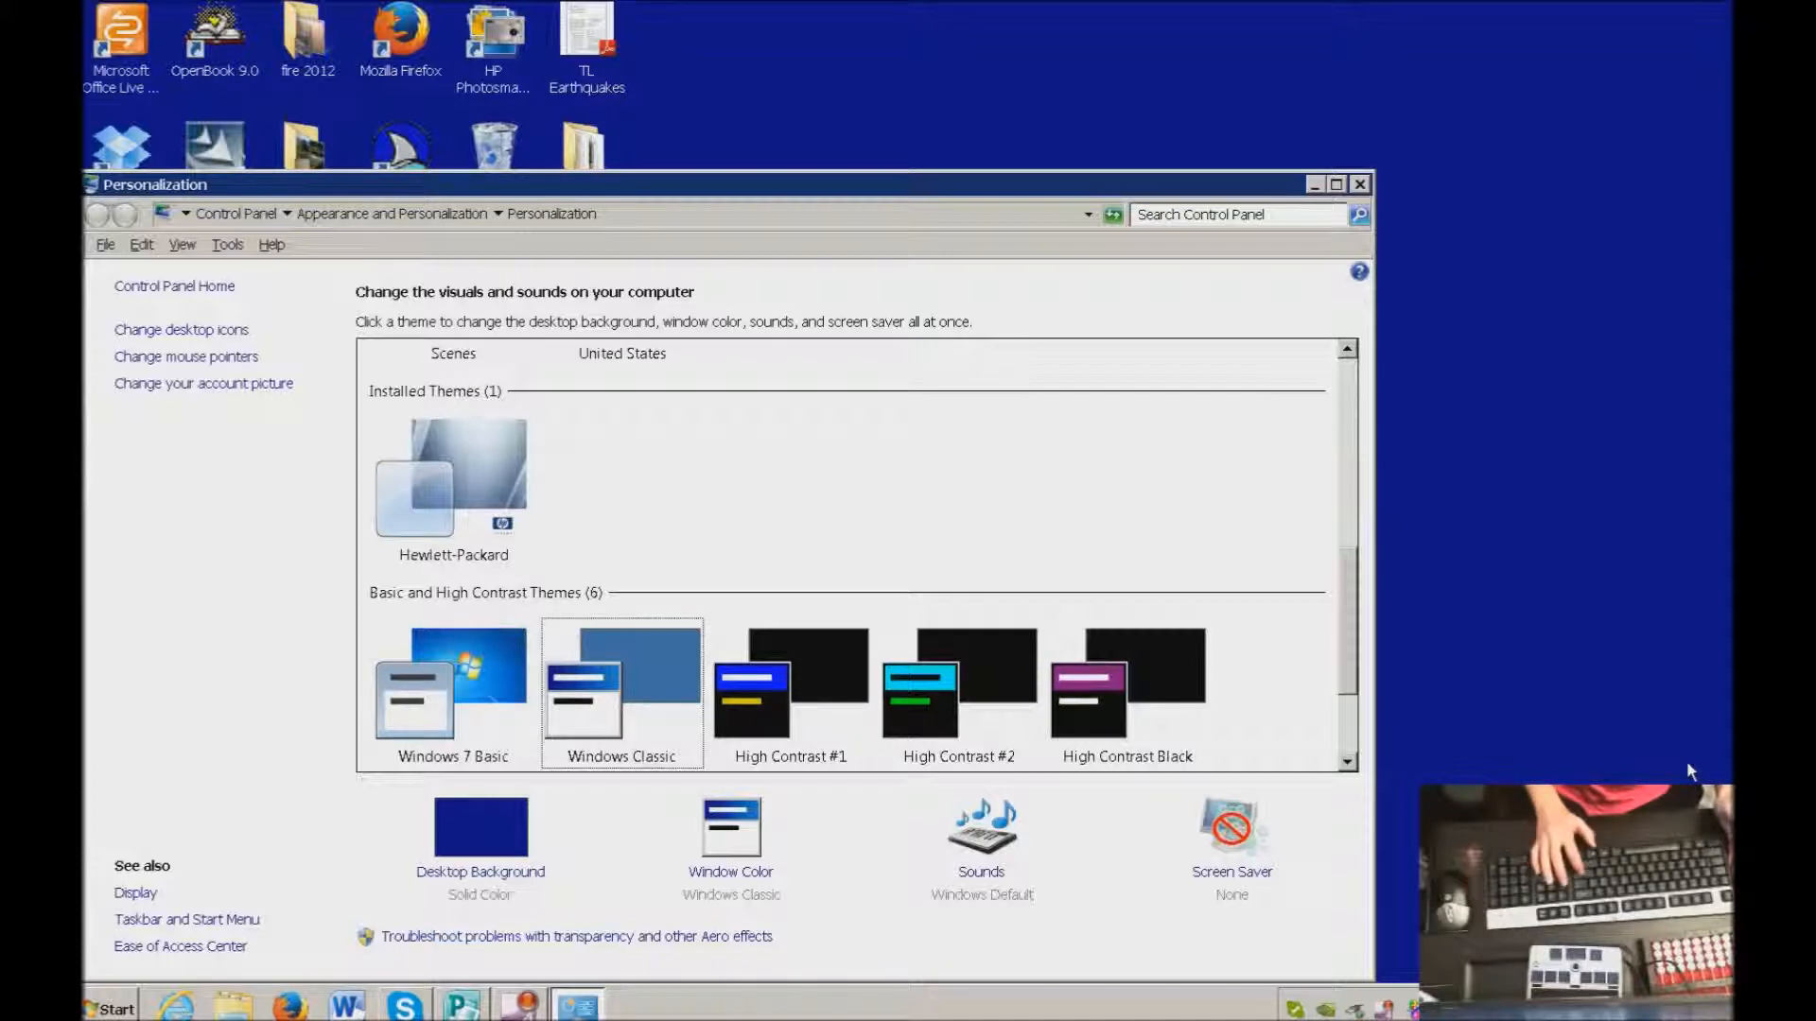
key(space)
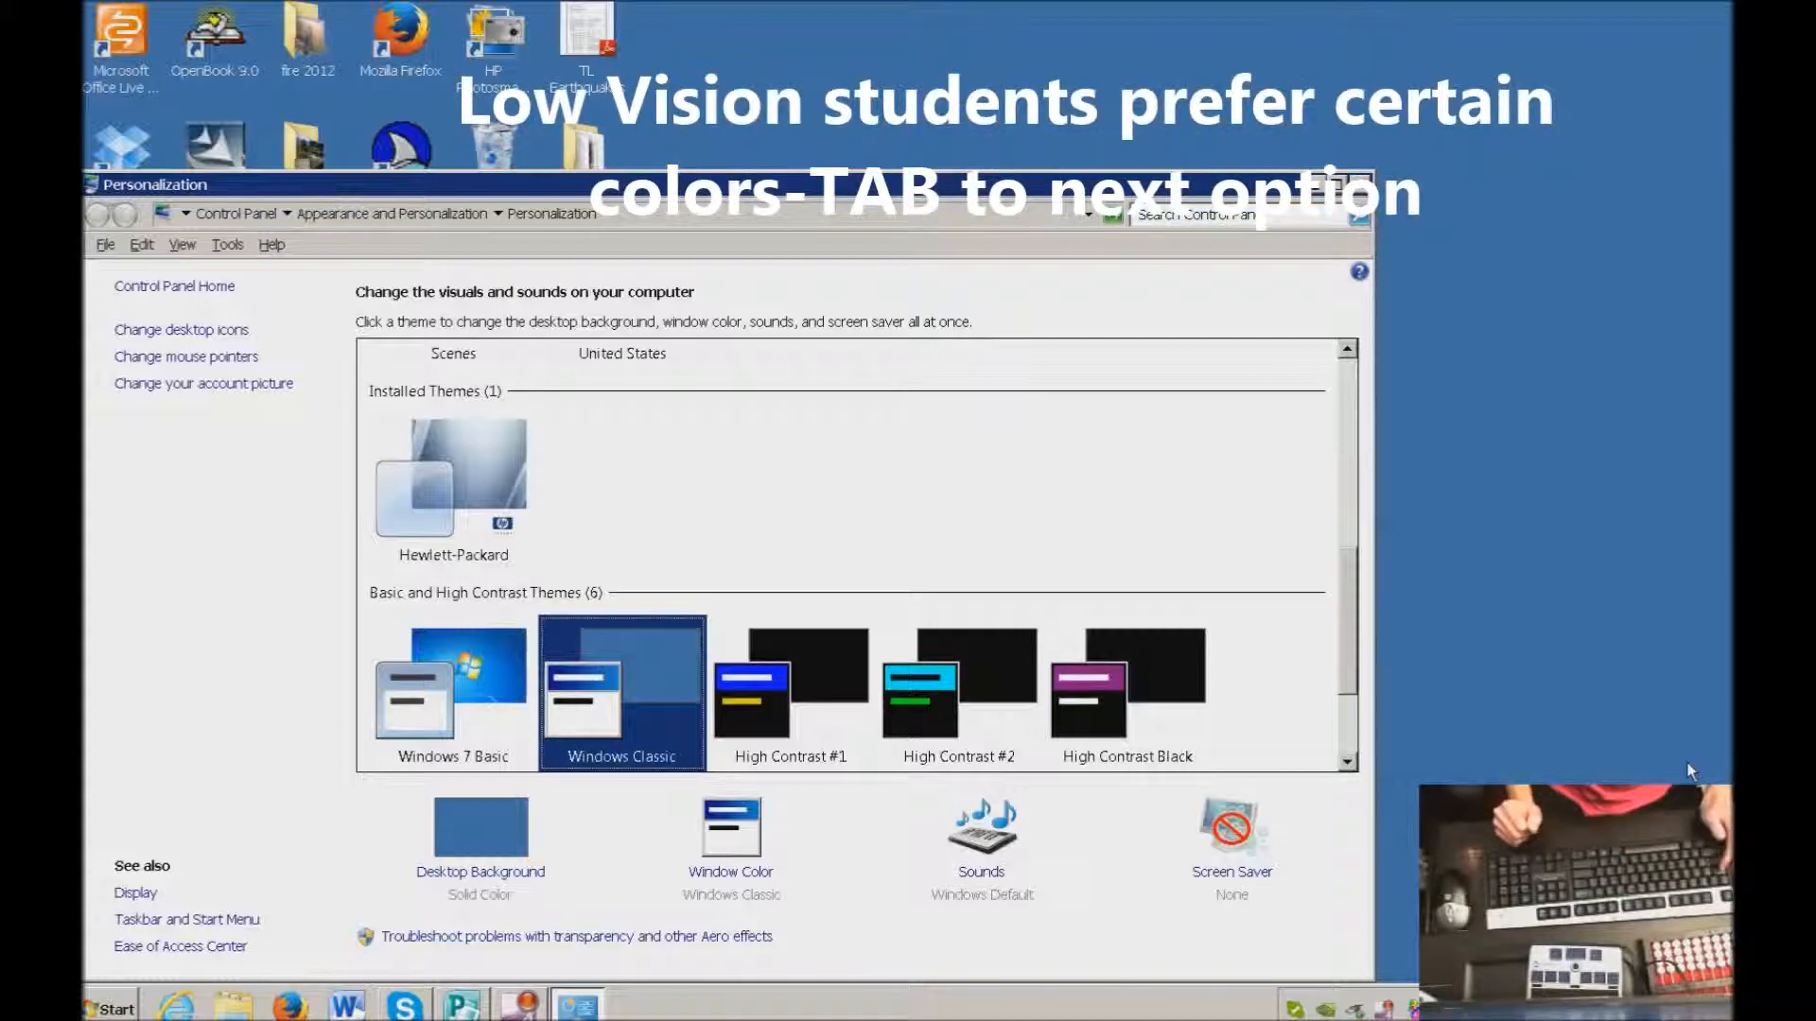
Open the Window Color and Appearance settings and bring up the full color selection for the Desktop item's Color 1
key(Tab)
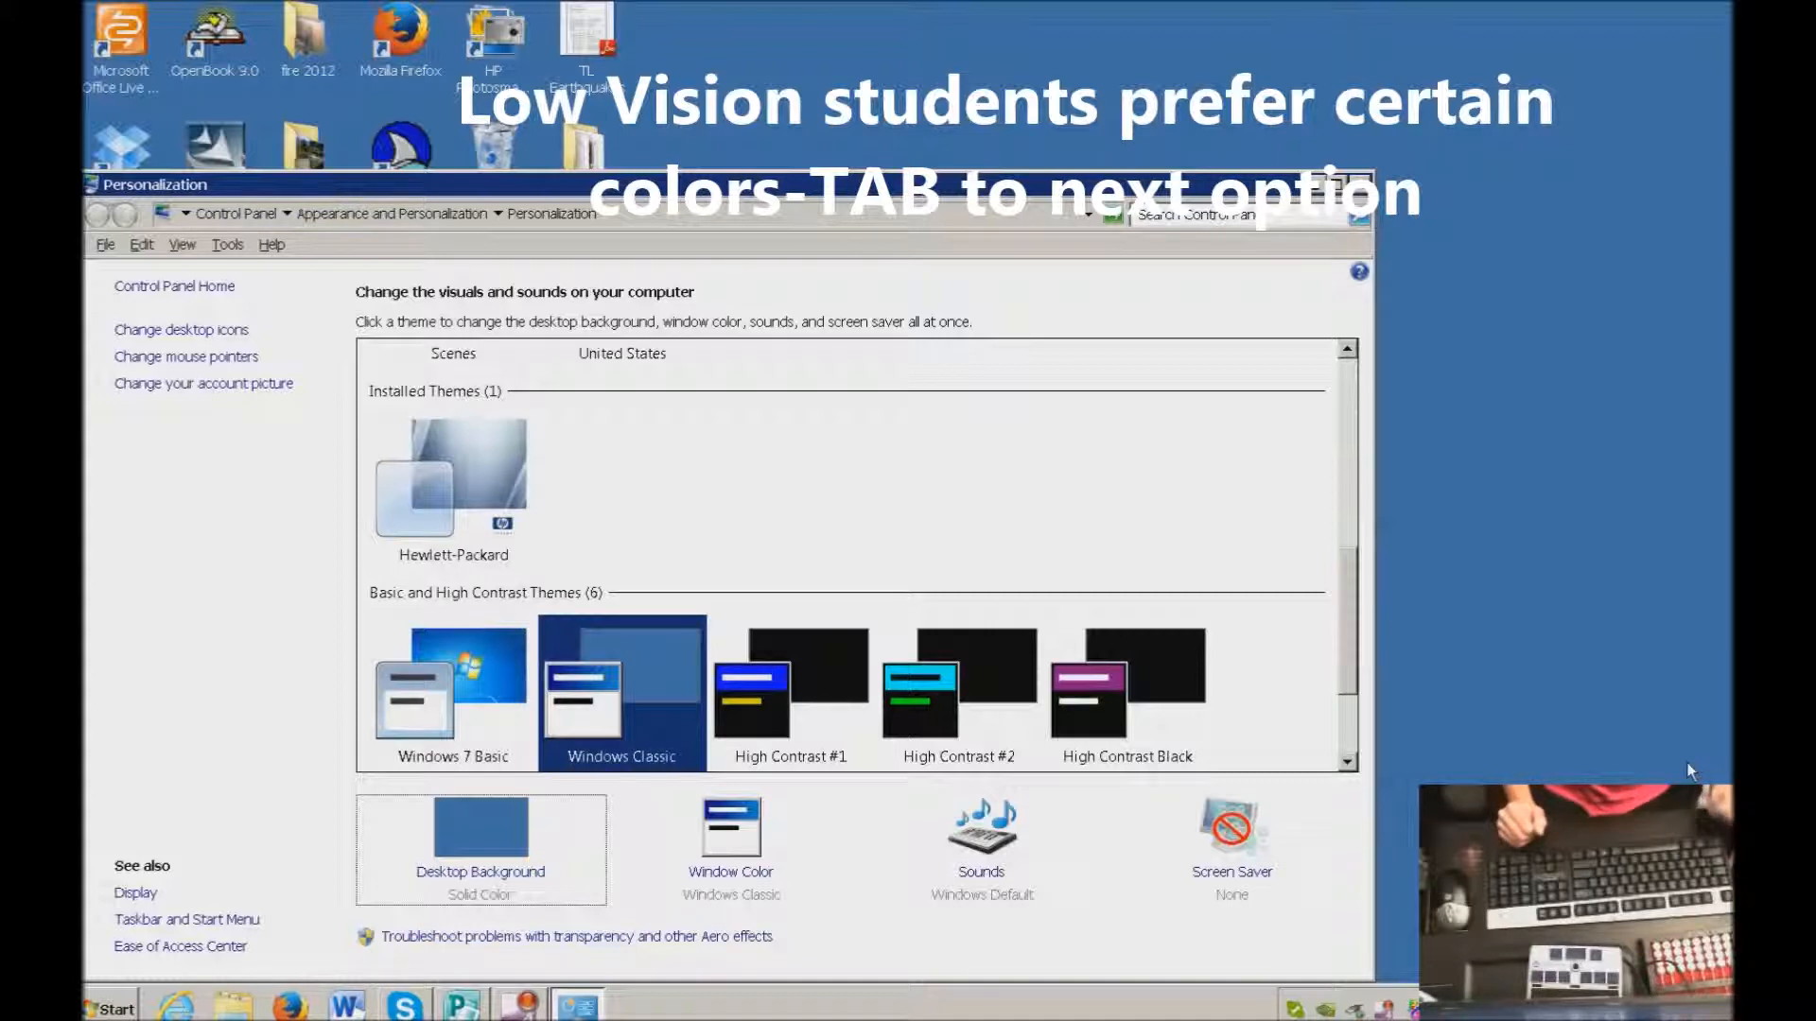
key(Tab)
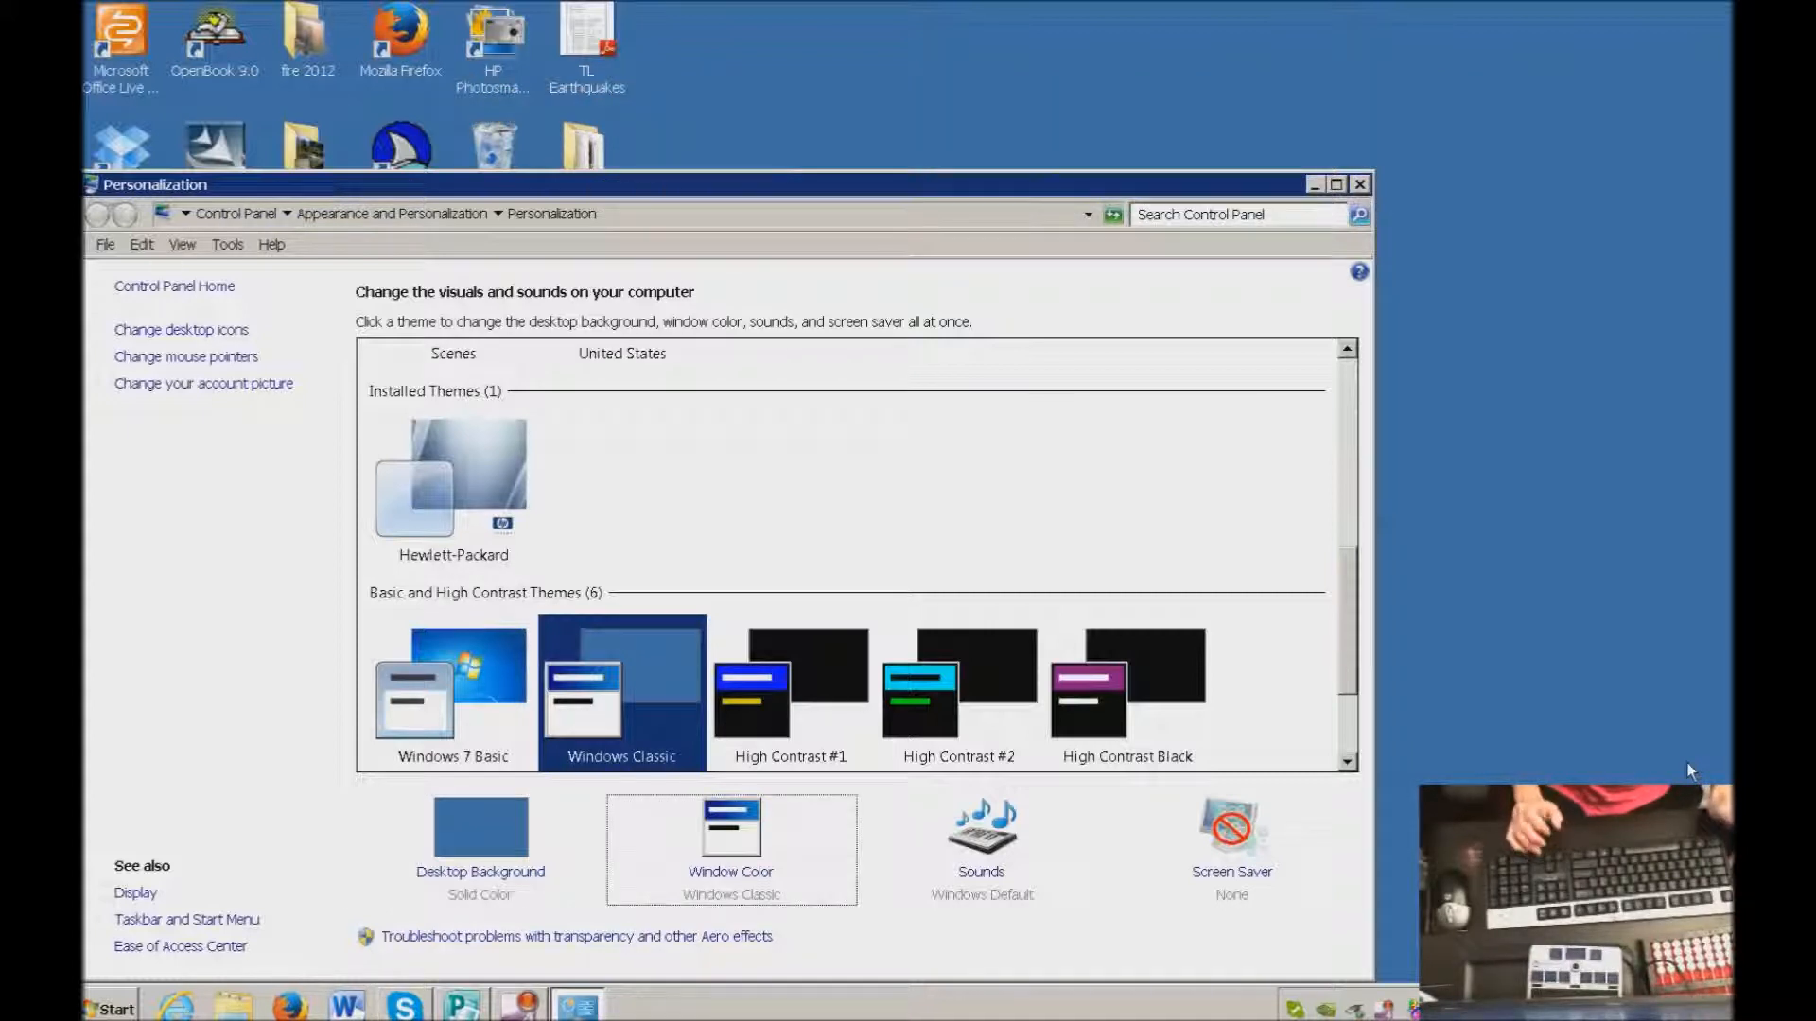
key(Return)
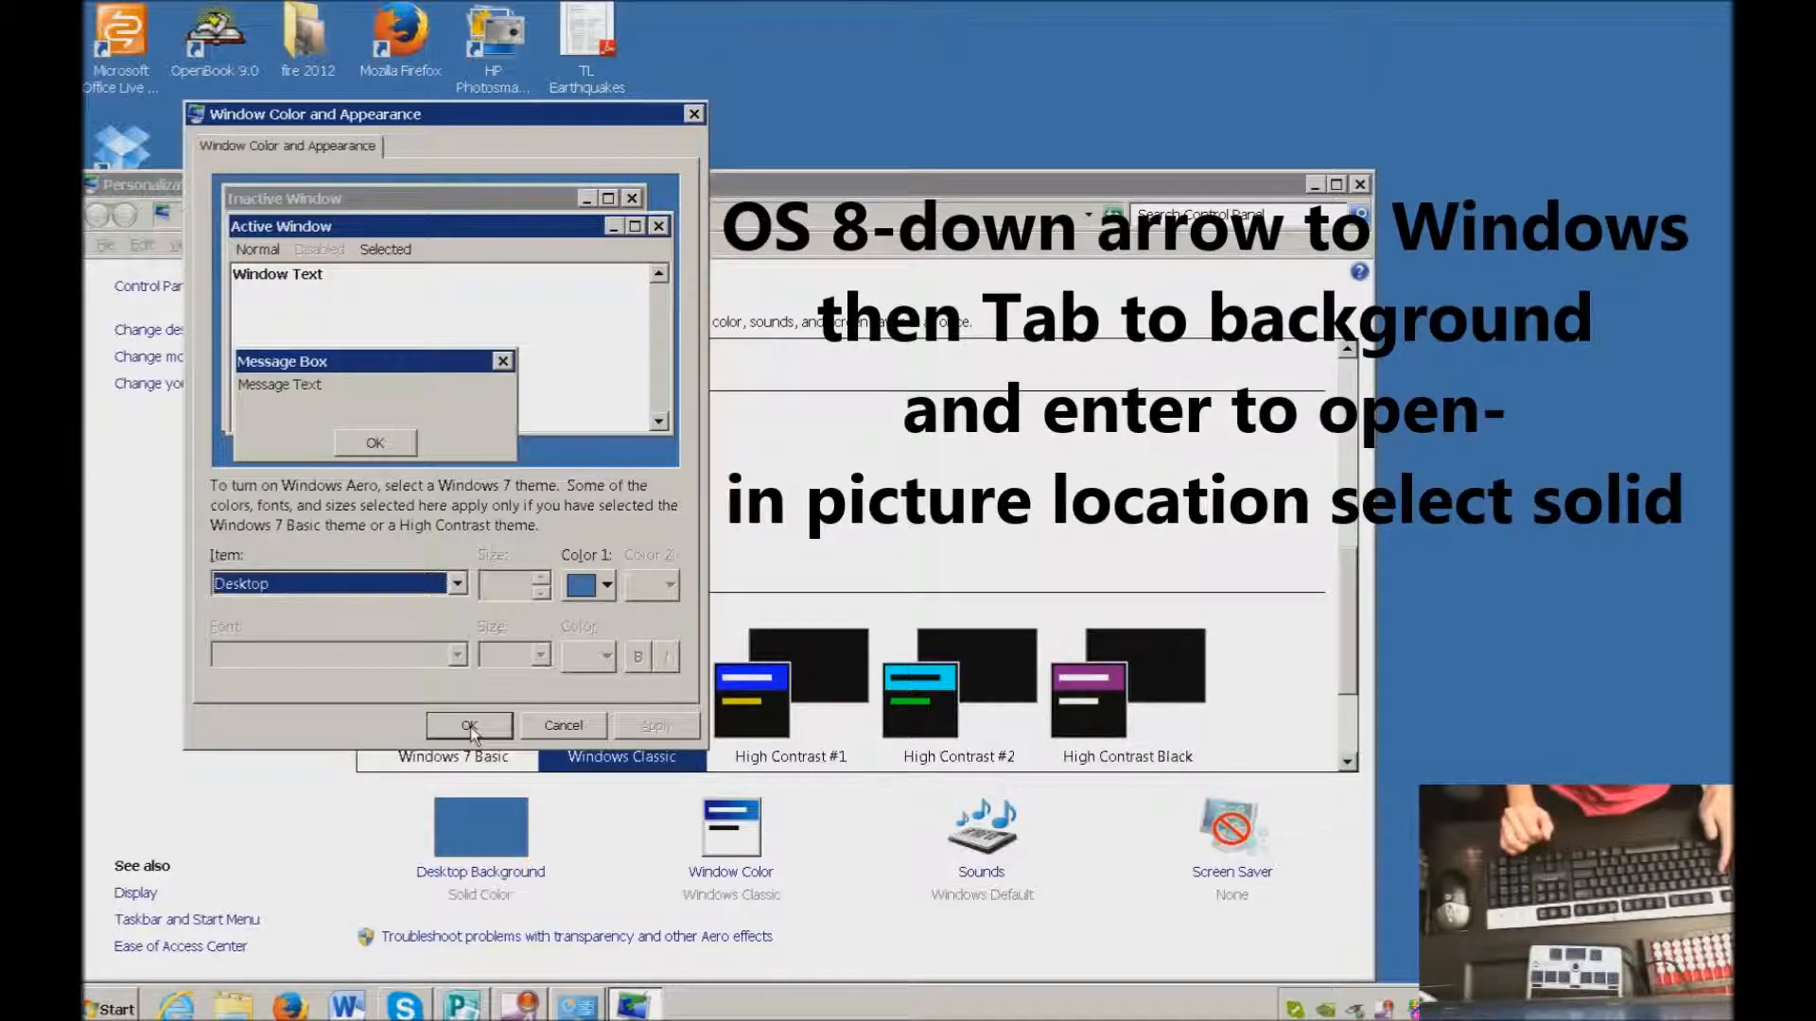
key(Tab)
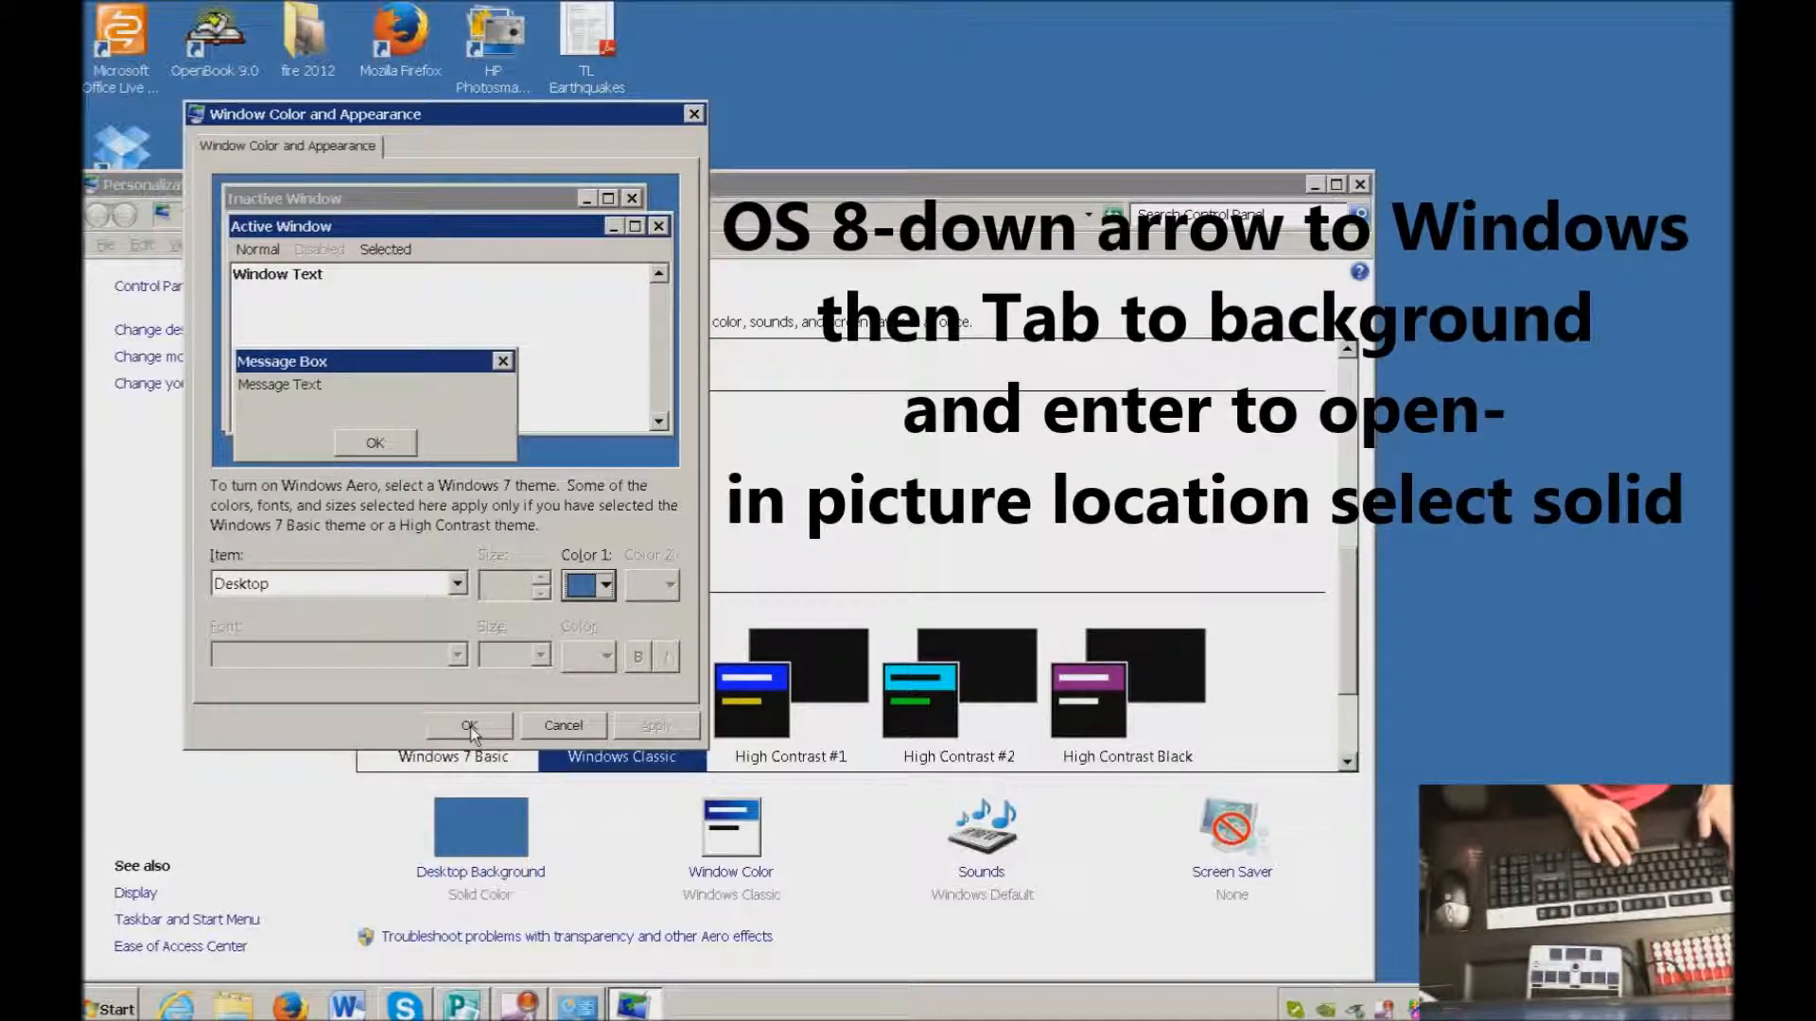
key(Return)
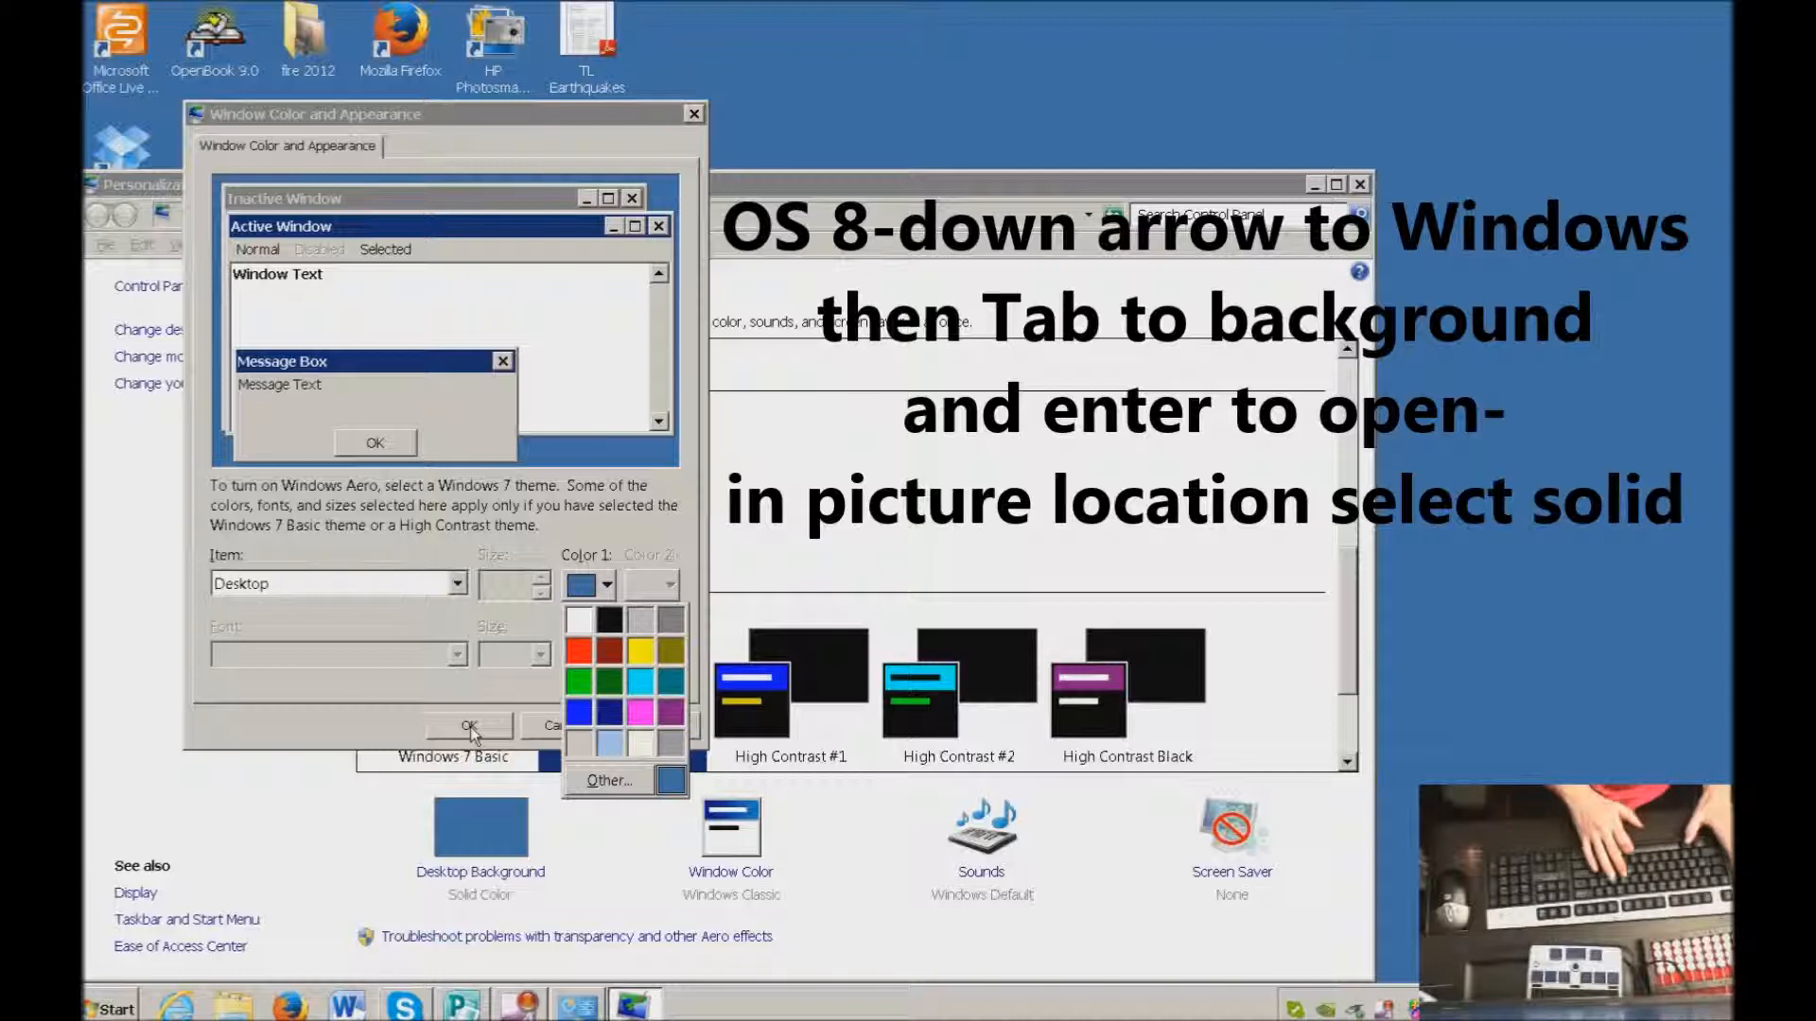
key(o)
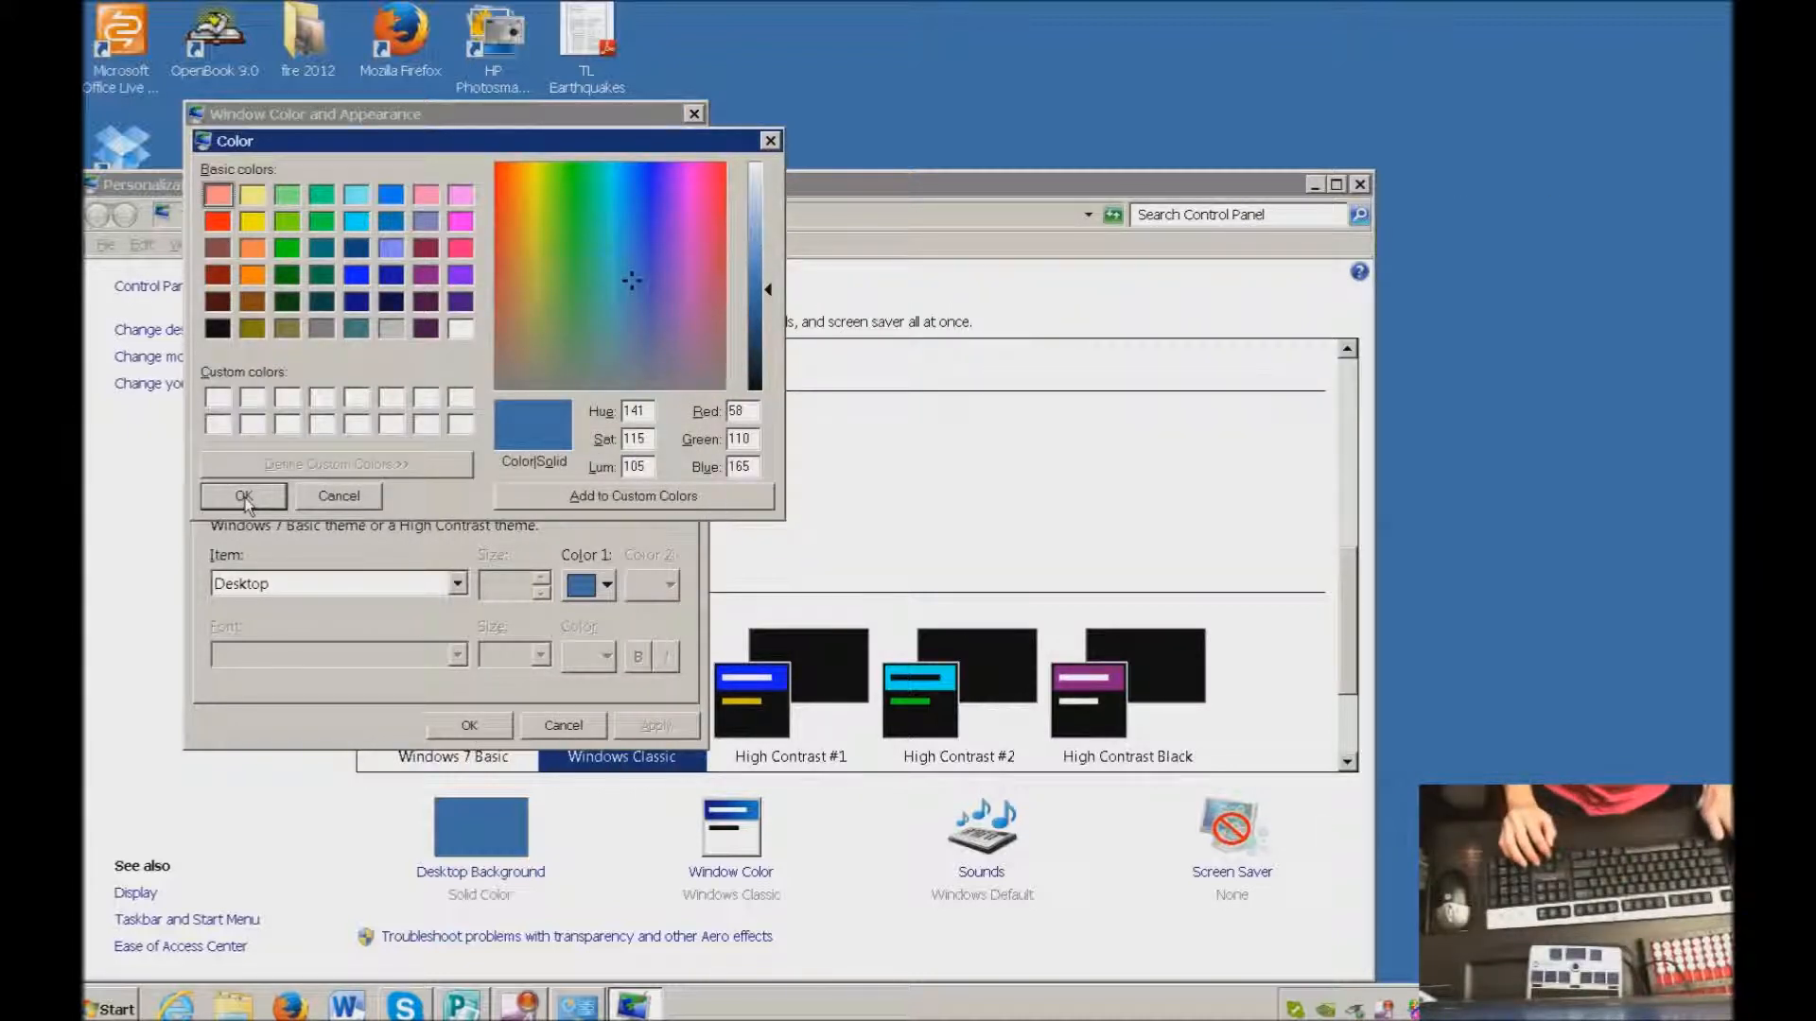
Choose the dark blue basic color (red 0, green 0, blue 128) for the desktop and accept it
key(Down)
key(Down)
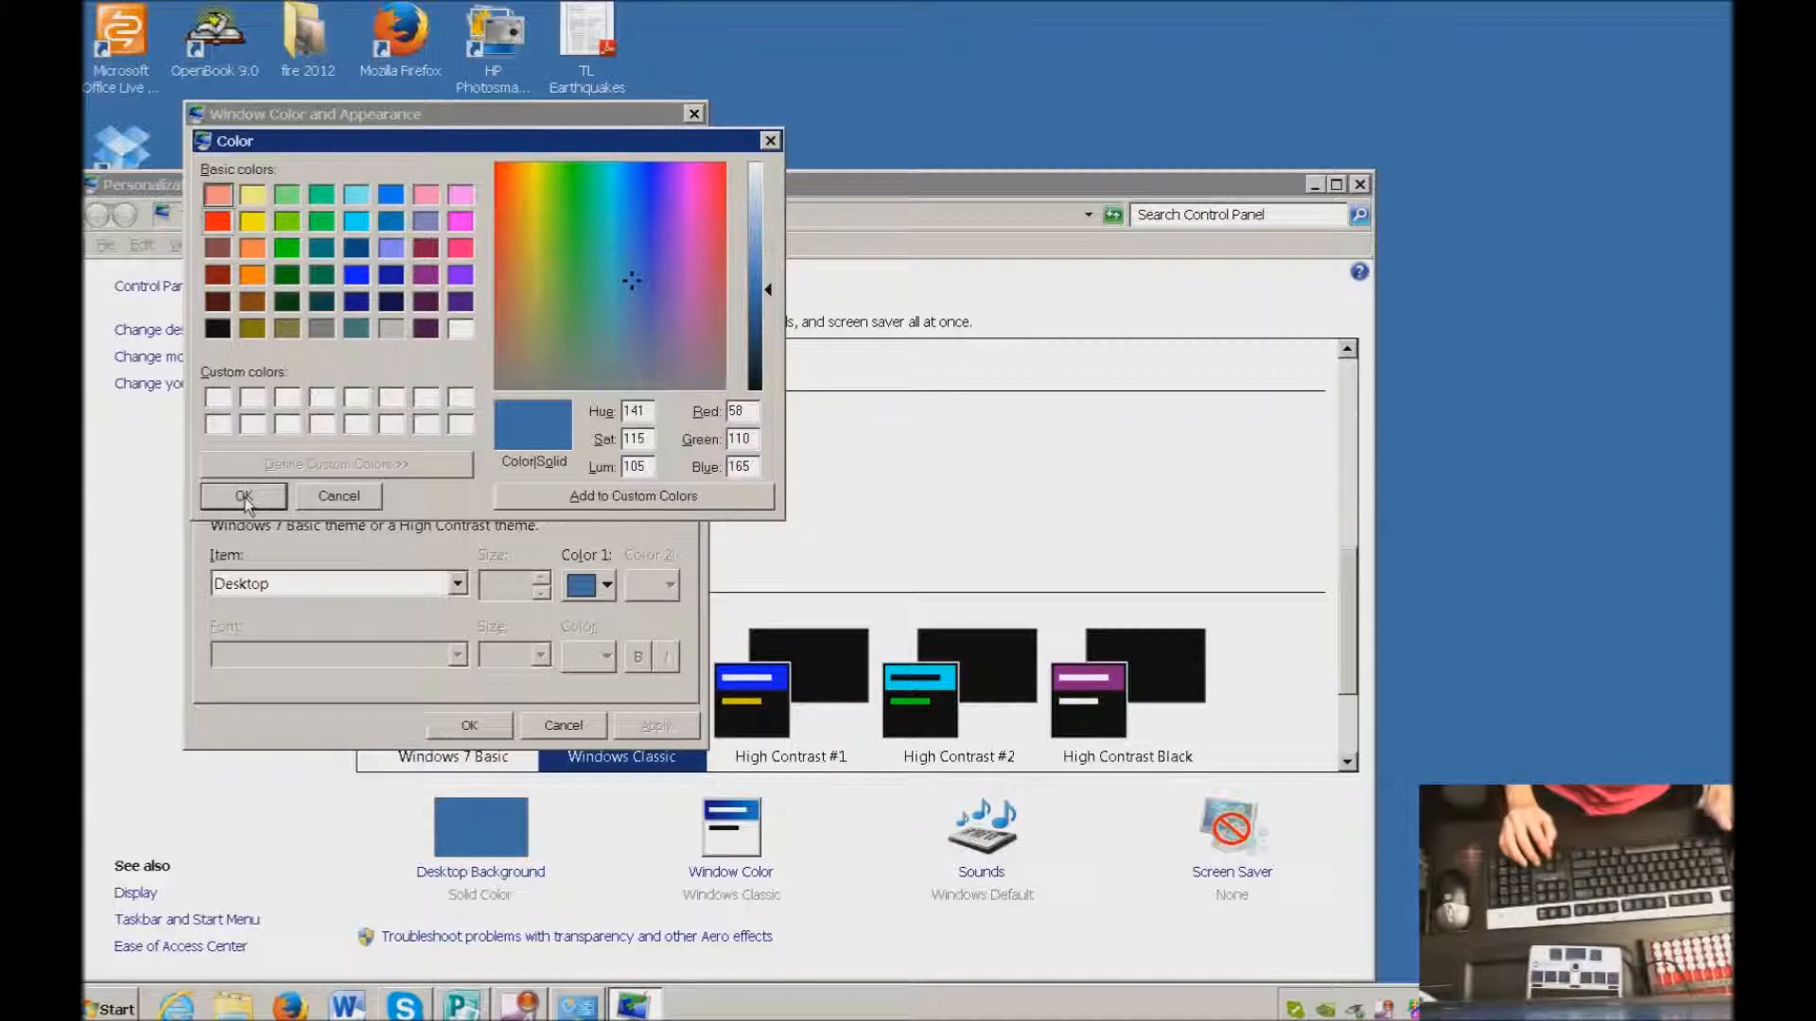
key(Down)
key(Right)
key(Right)
key(Right)
key(Right)
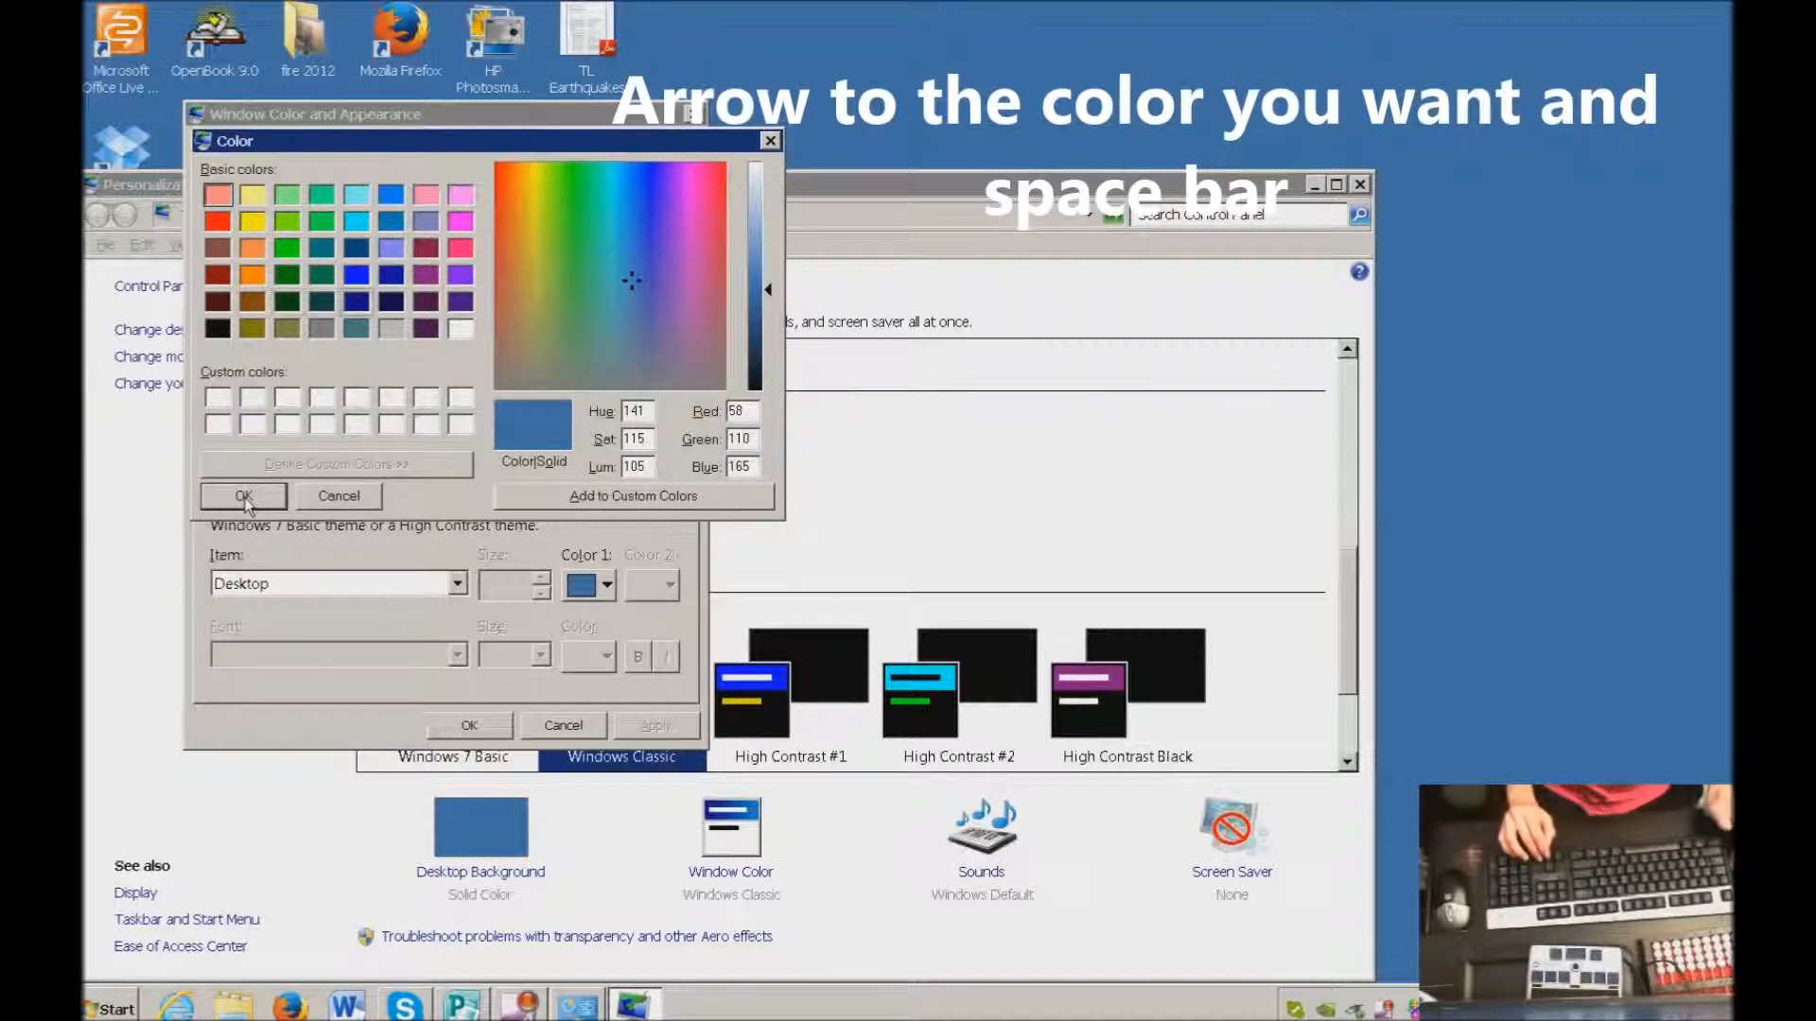
key(space)
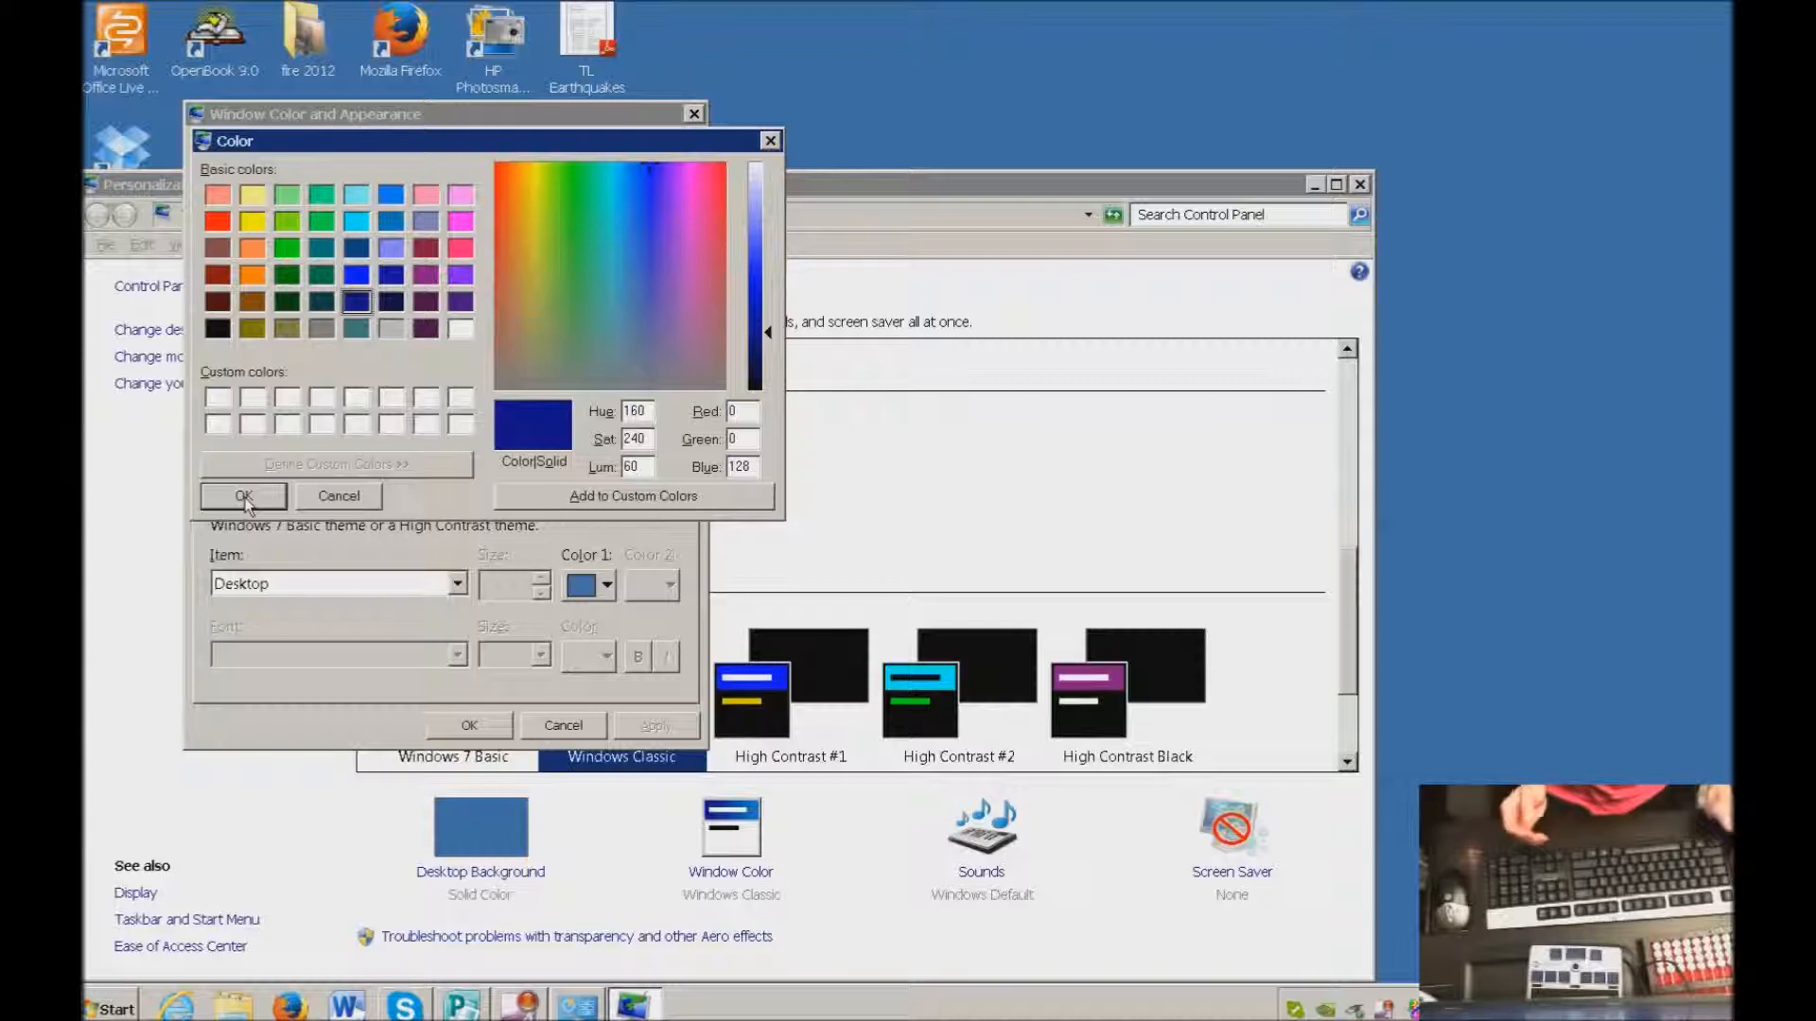
key(Tab)
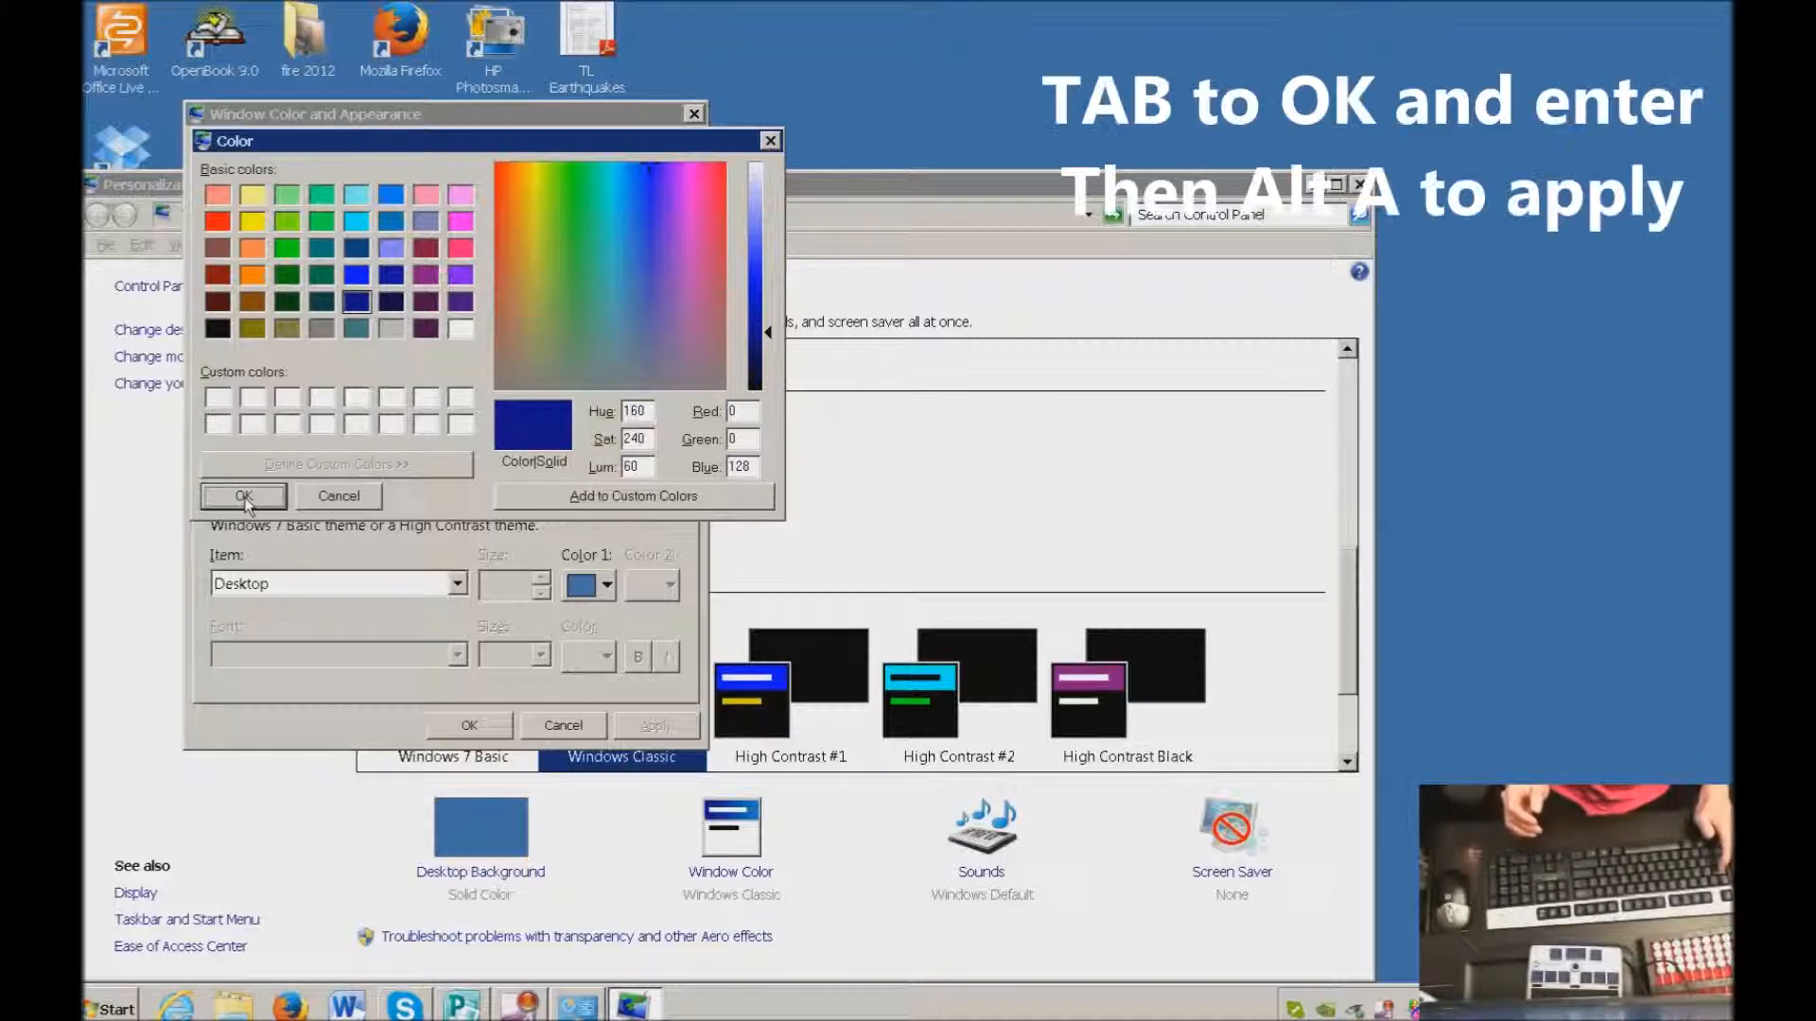
key(Return)
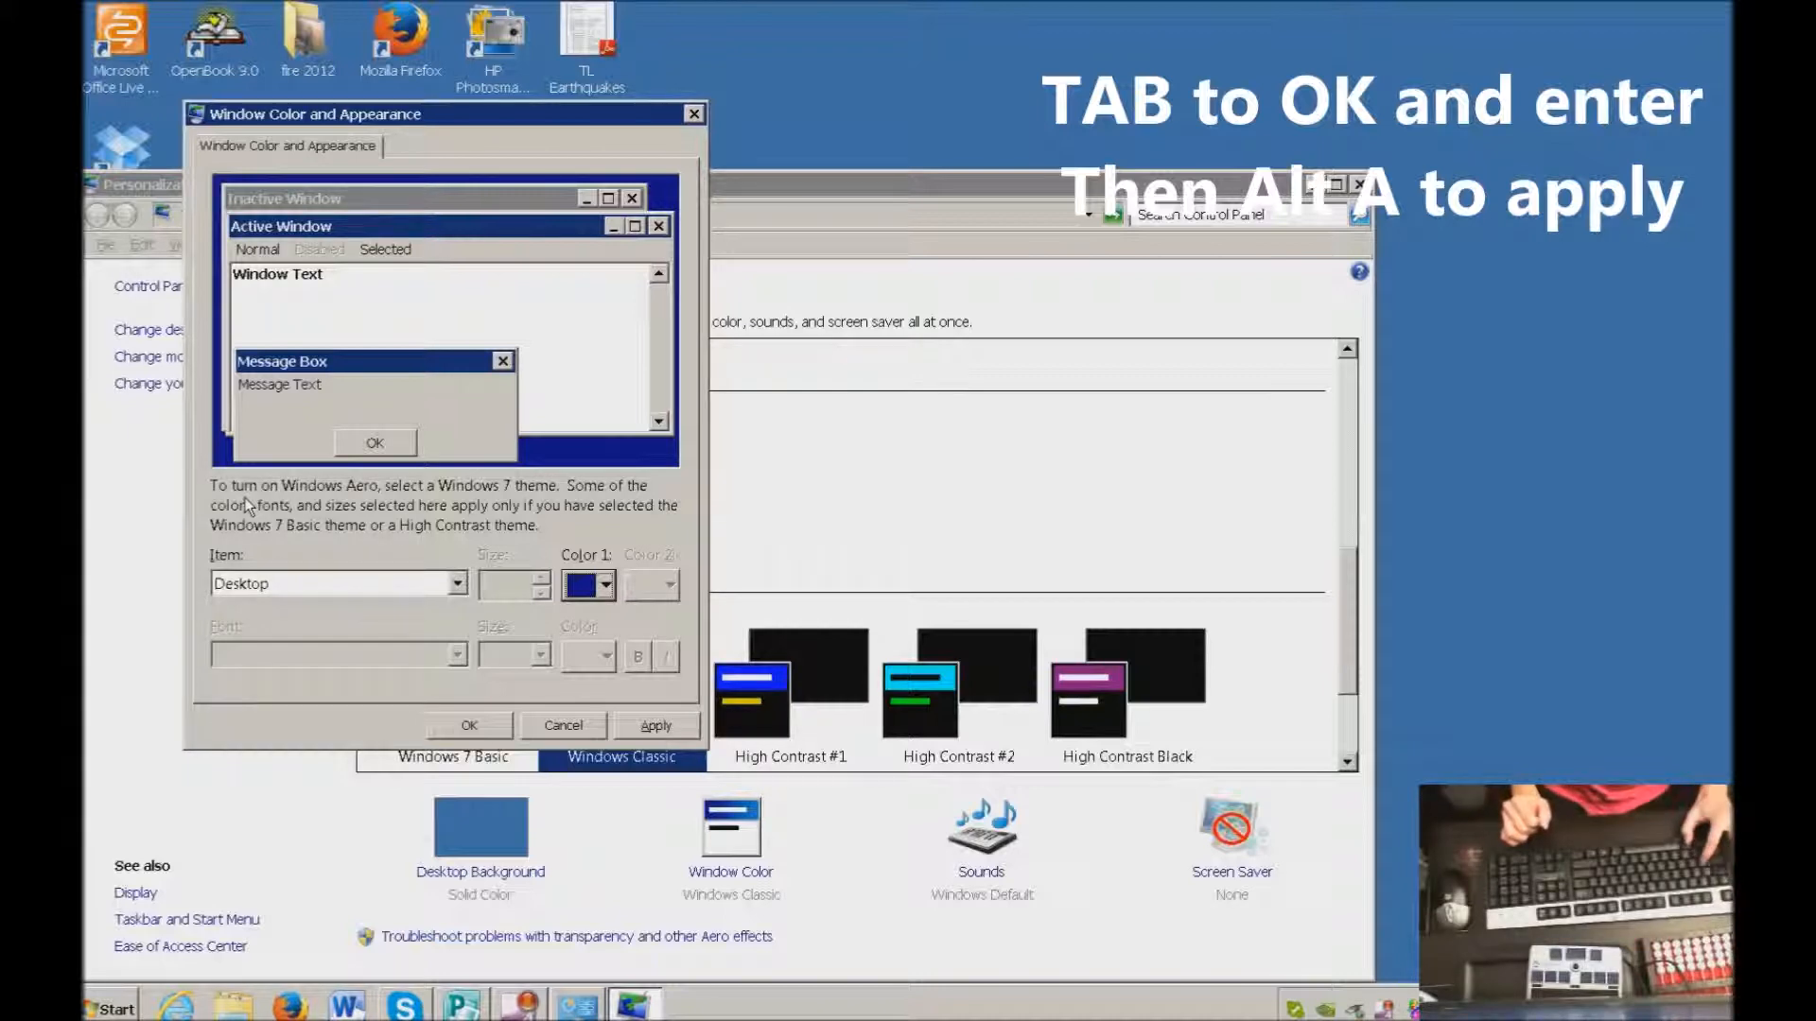
Apply the new desktop color, confirm the Window Color and Appearance settings and close Personalization
key(alt+a)
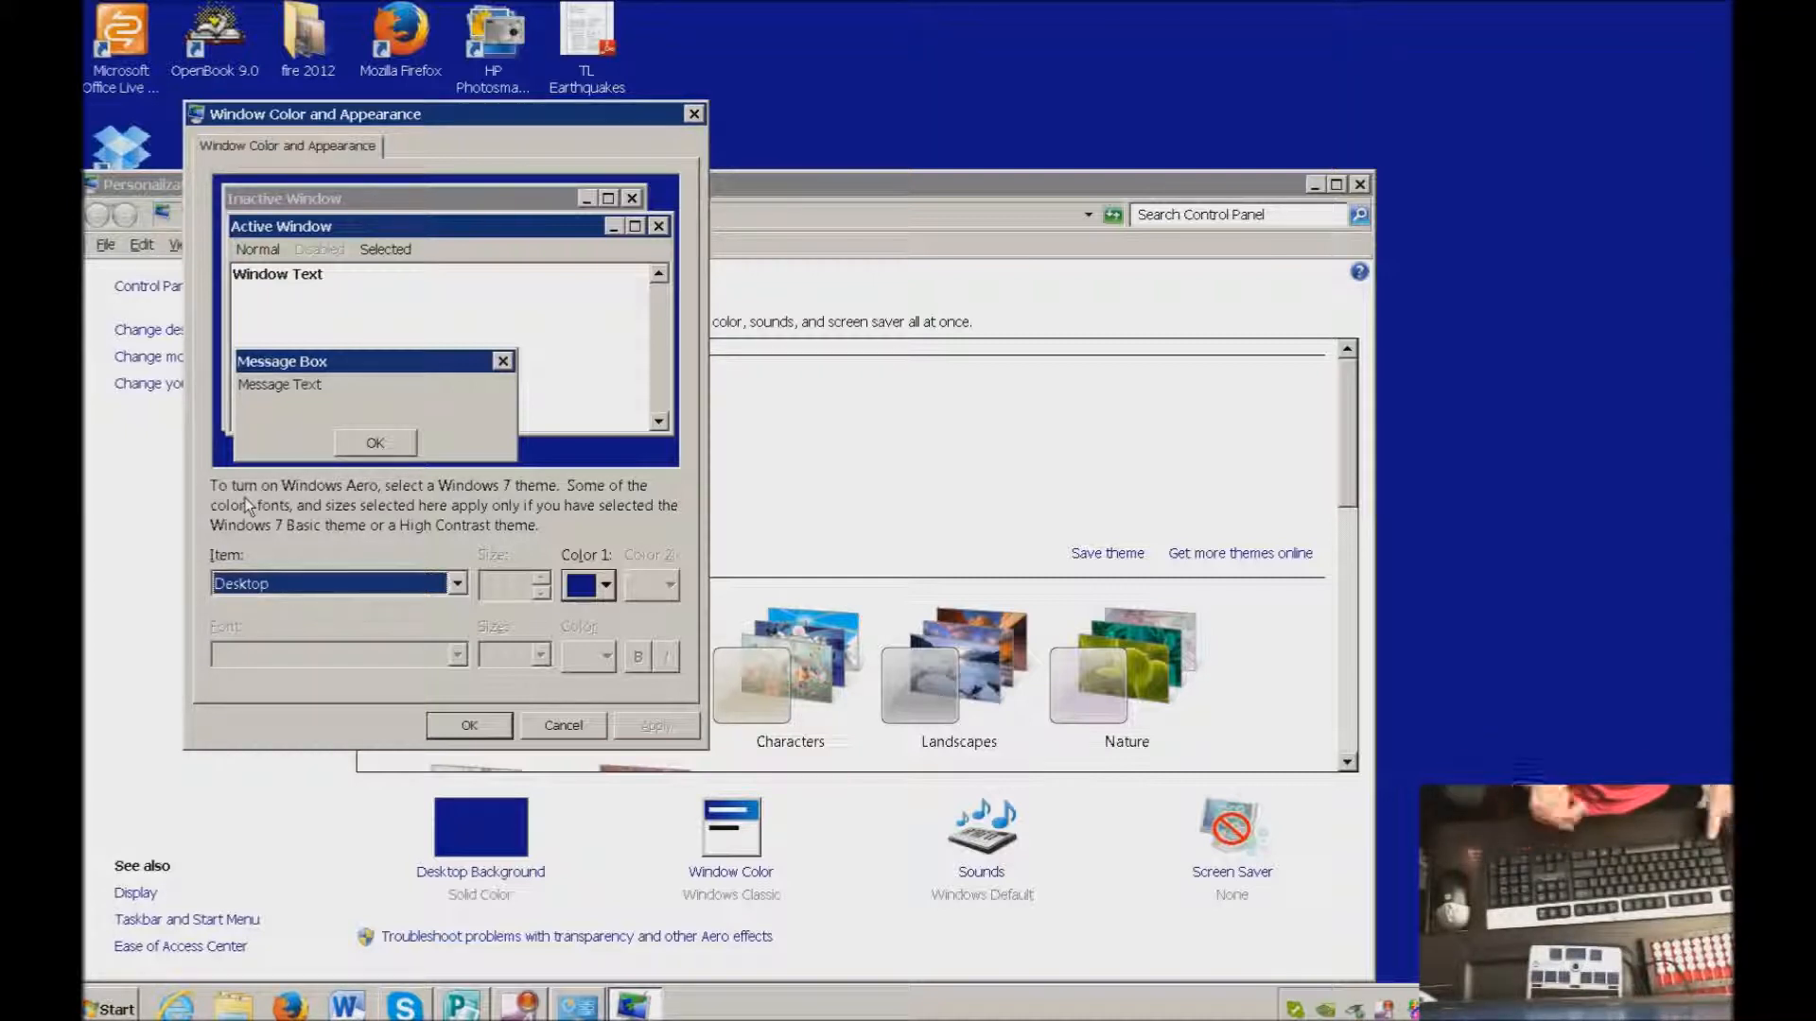
key(Return)
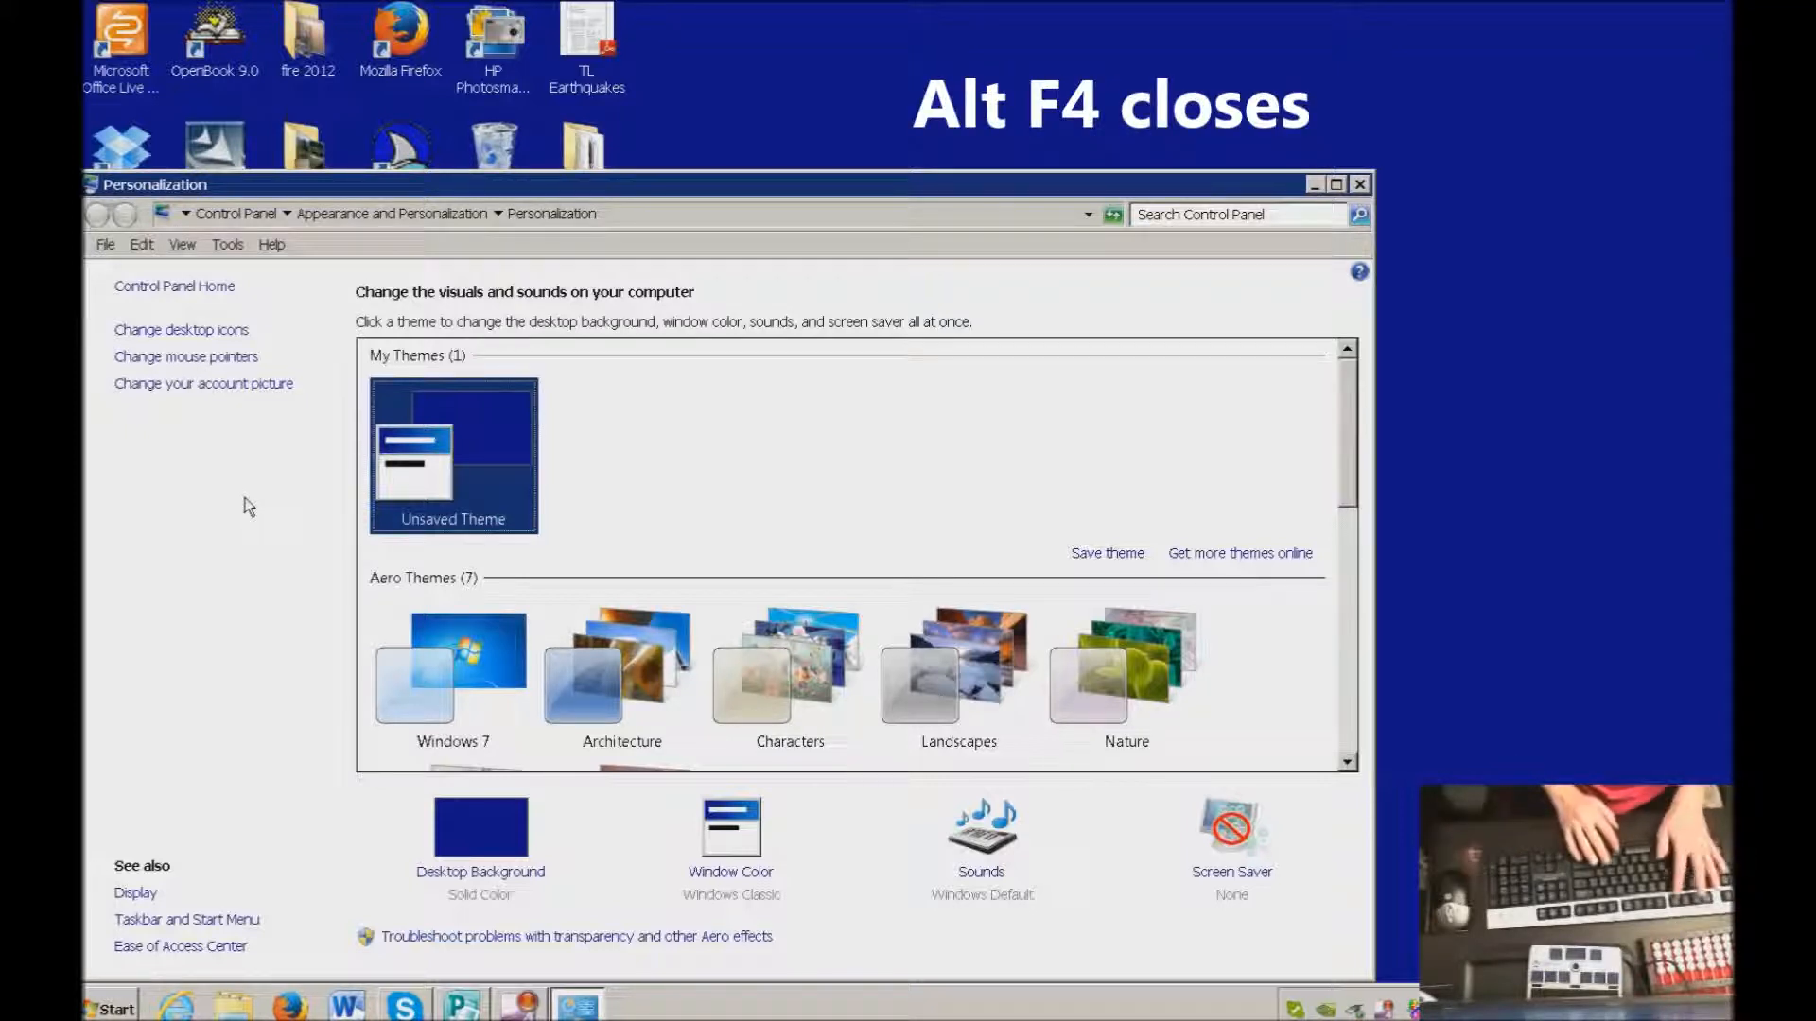
key(alt+F4)
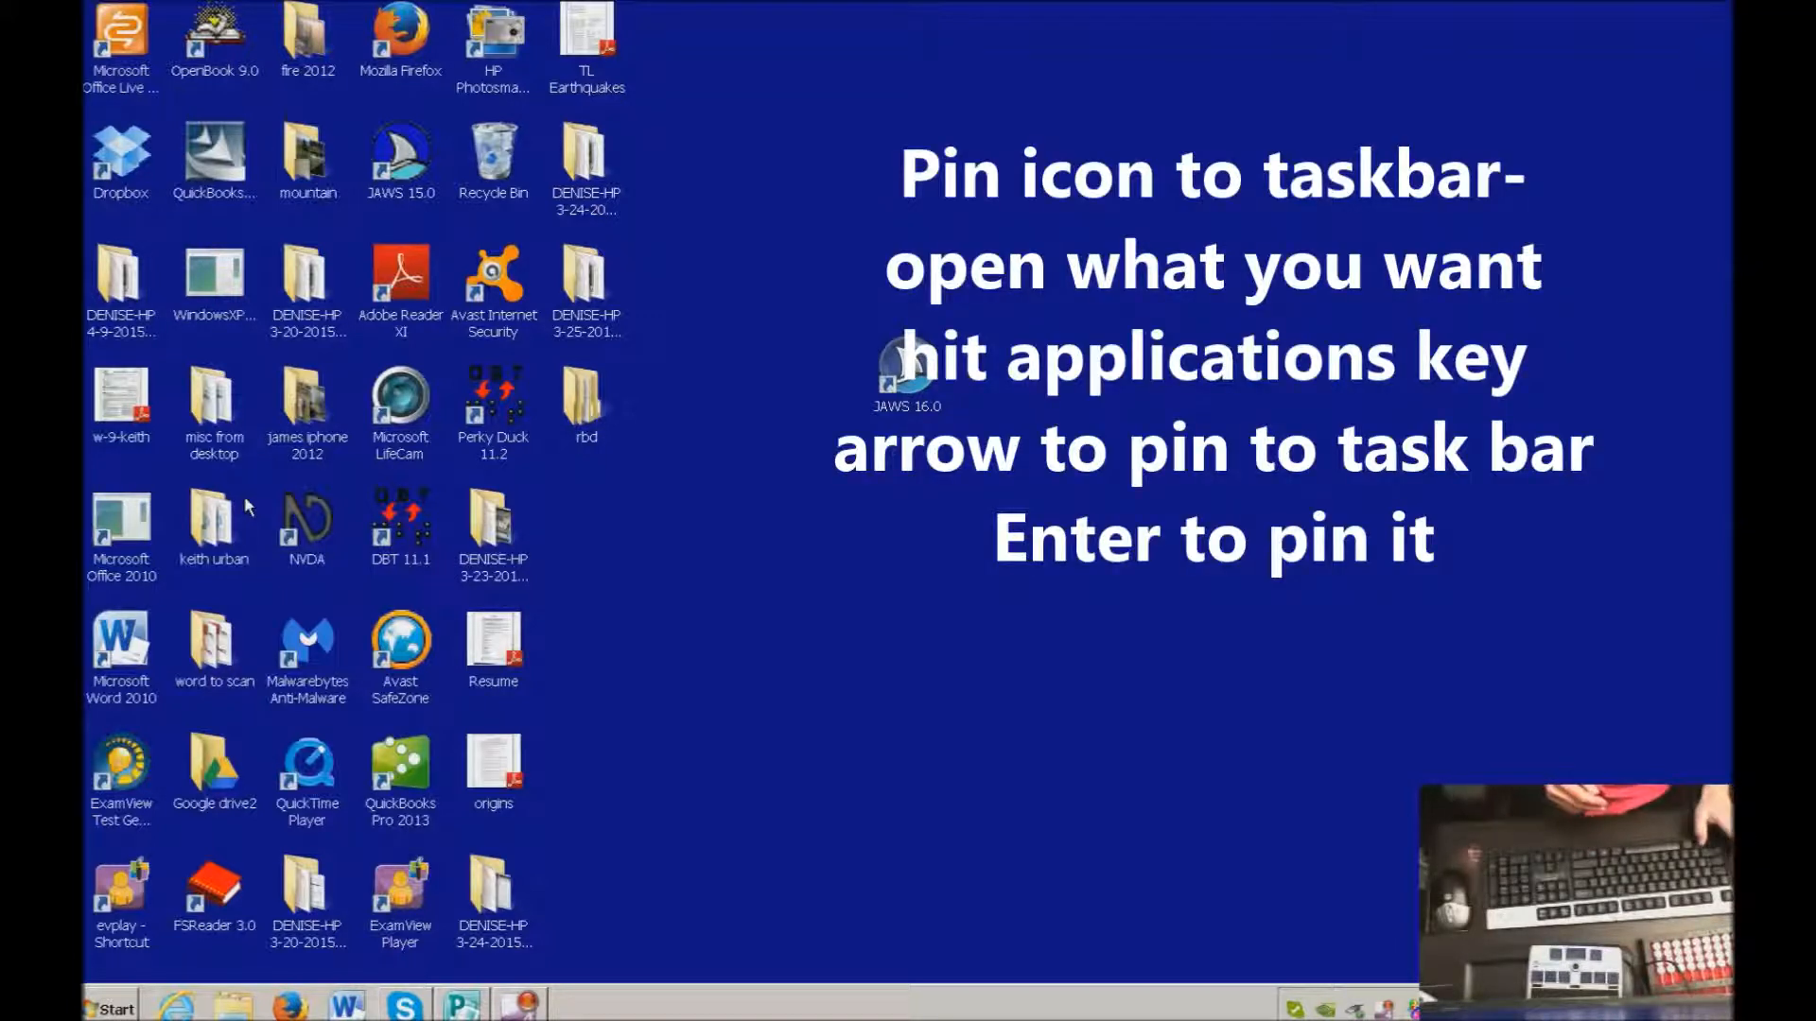
Search the programs for "pow", pin Microsoft PowerPoint 2010 to the taskbar and close the search
key(super)
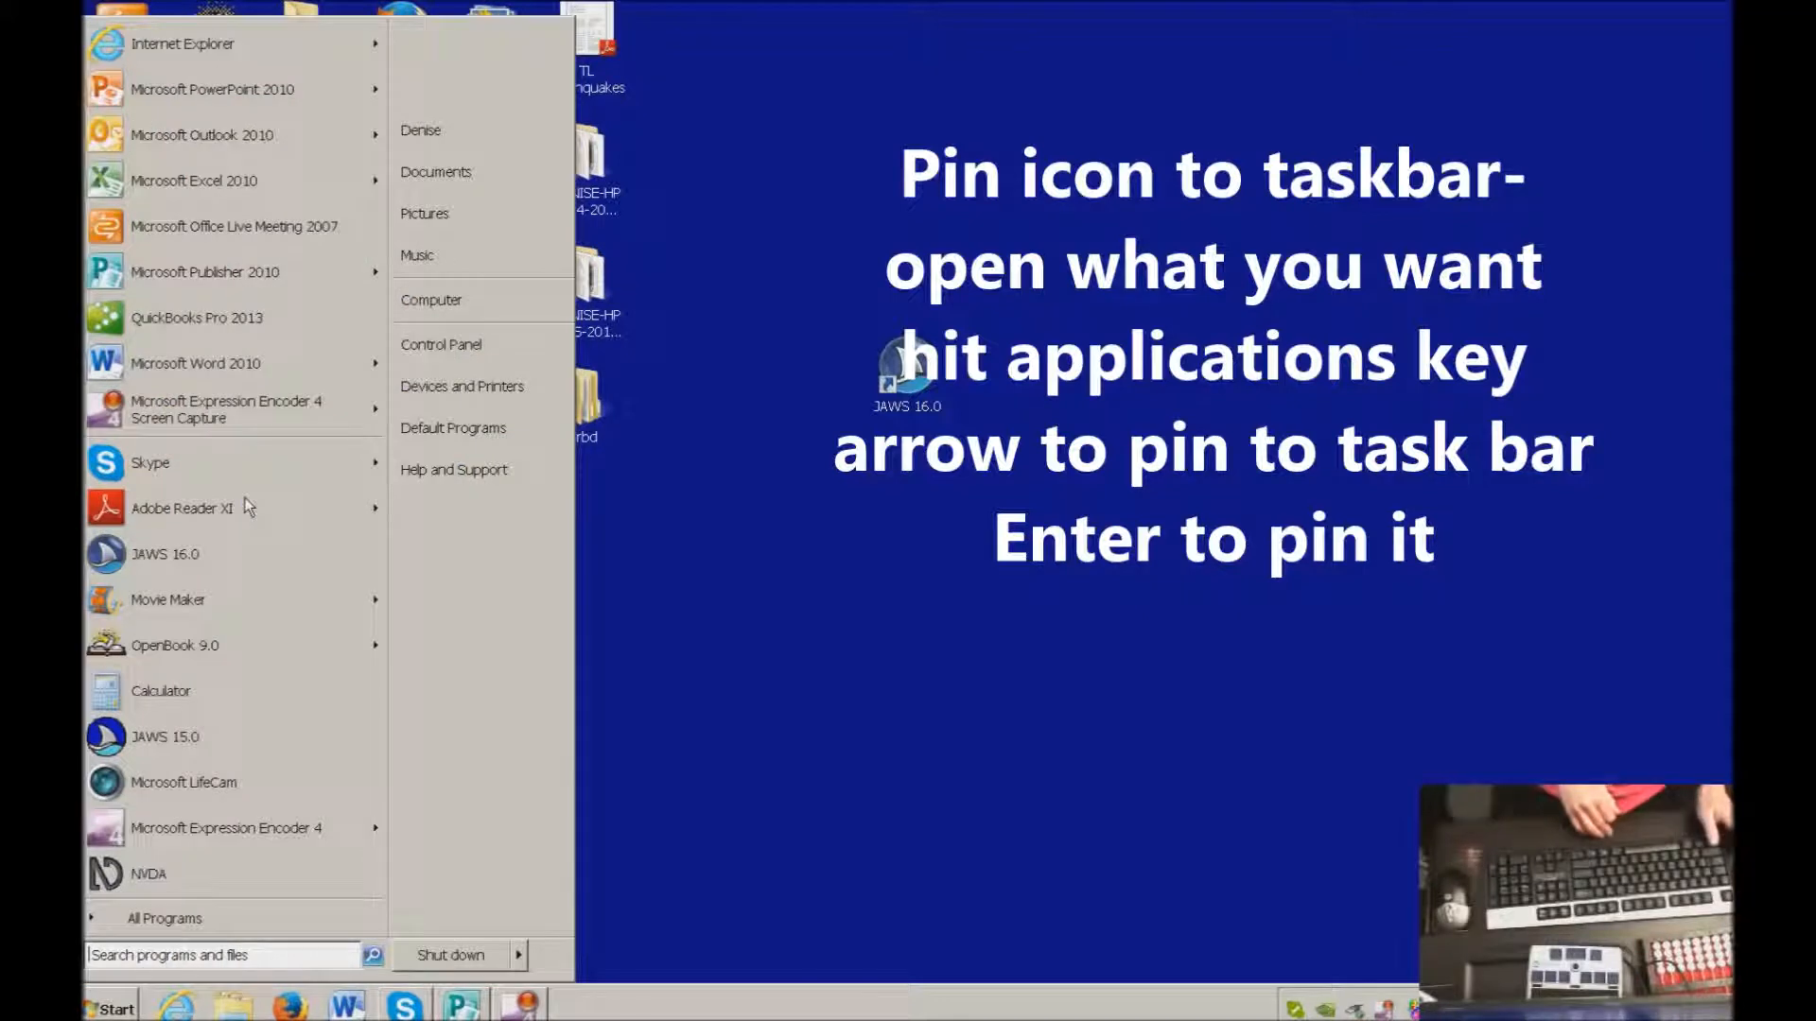
text(p)
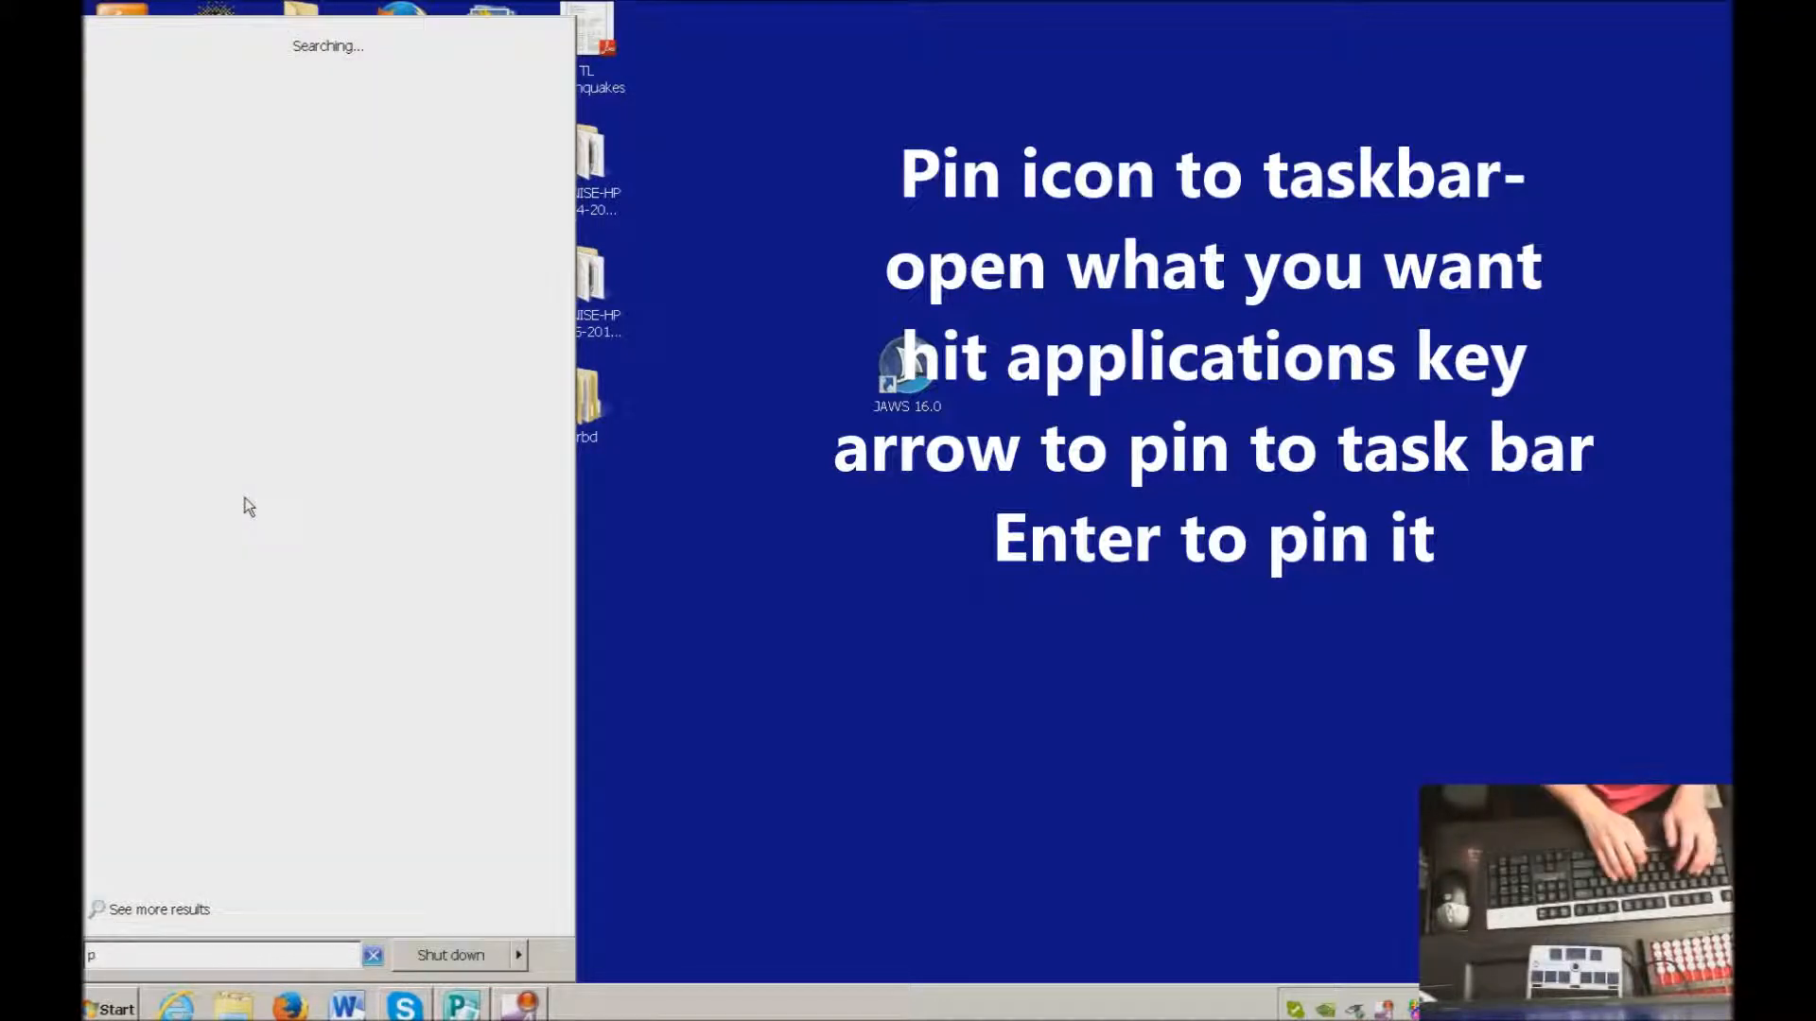
text(ow)
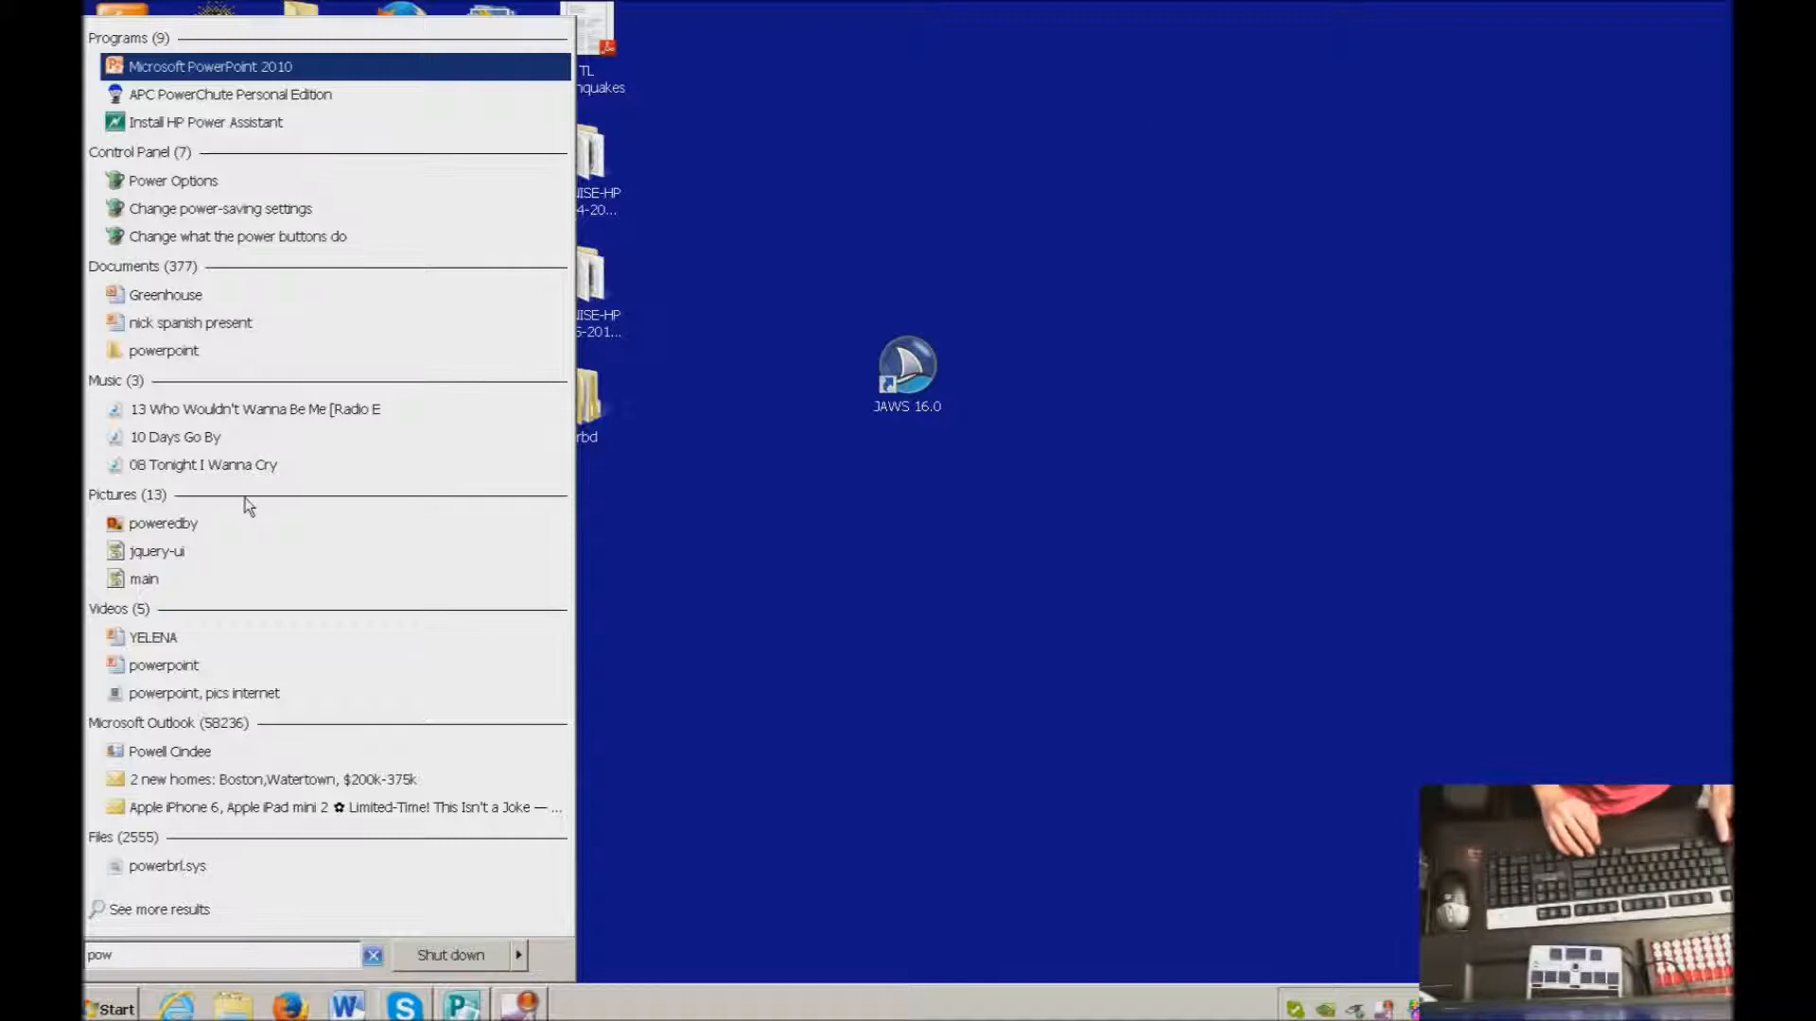
key(Menu)
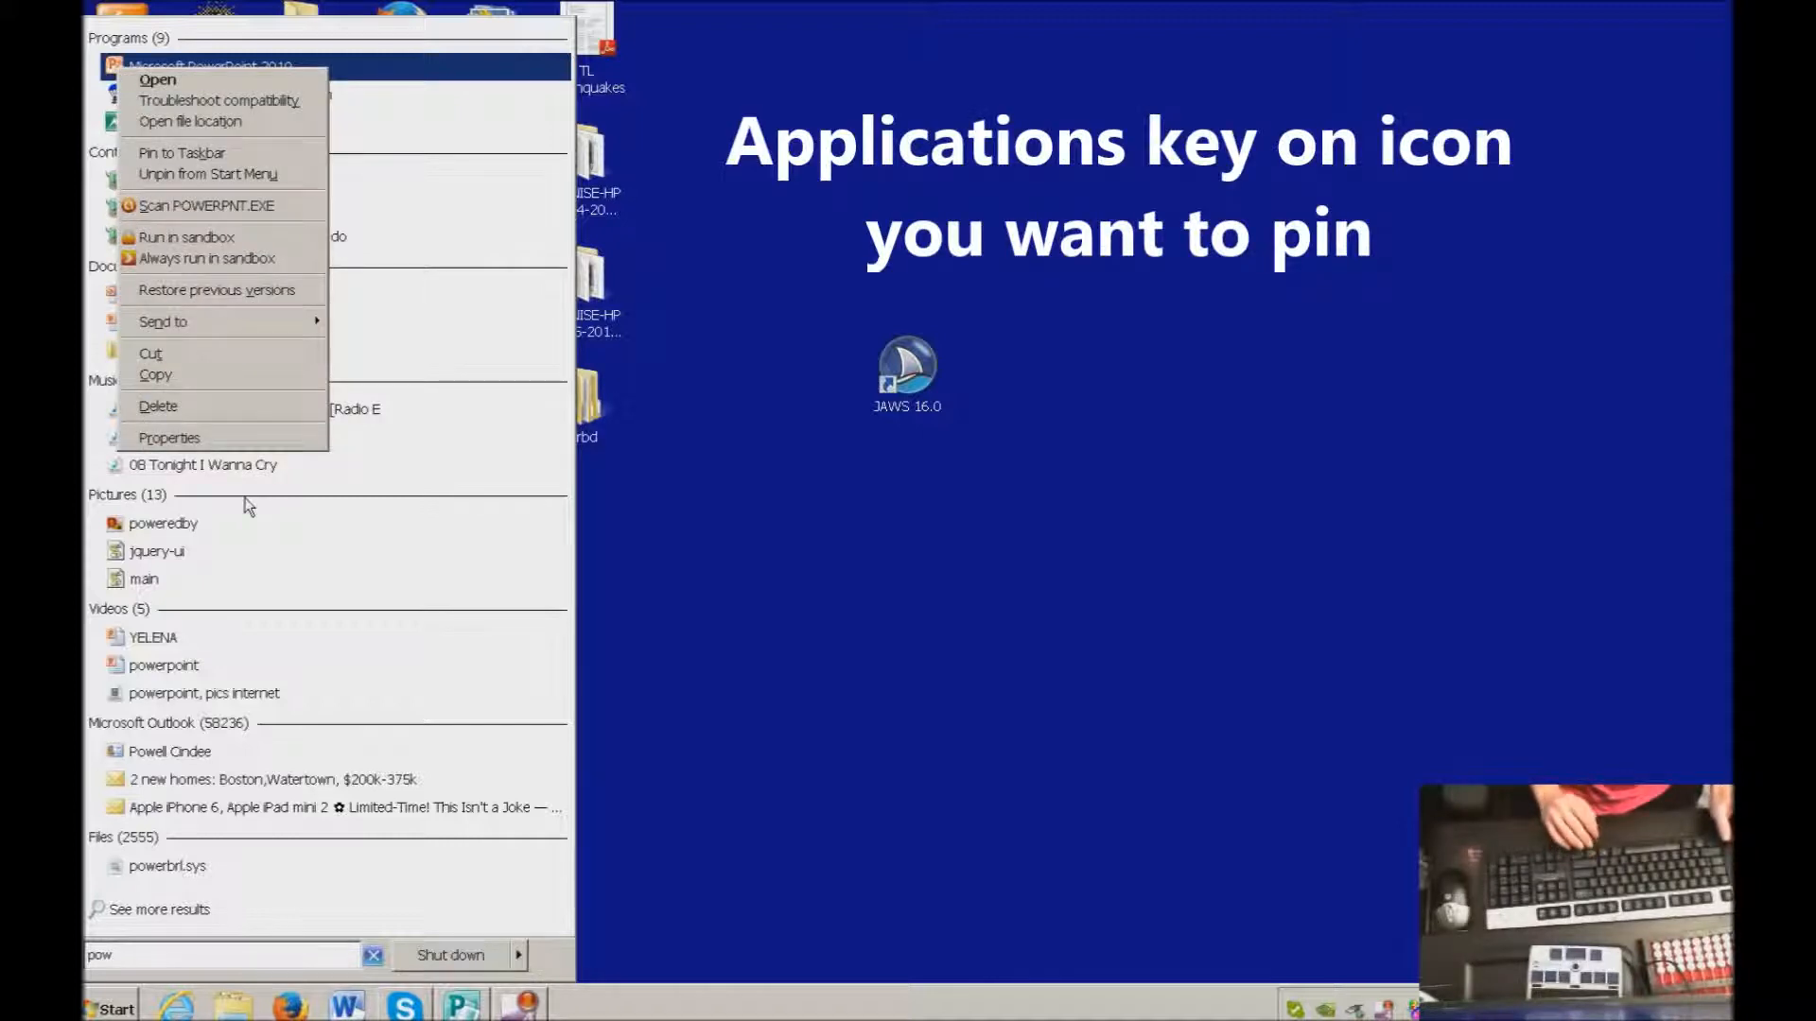
key(Down)
key(Down)
key(Down)
key(Down)
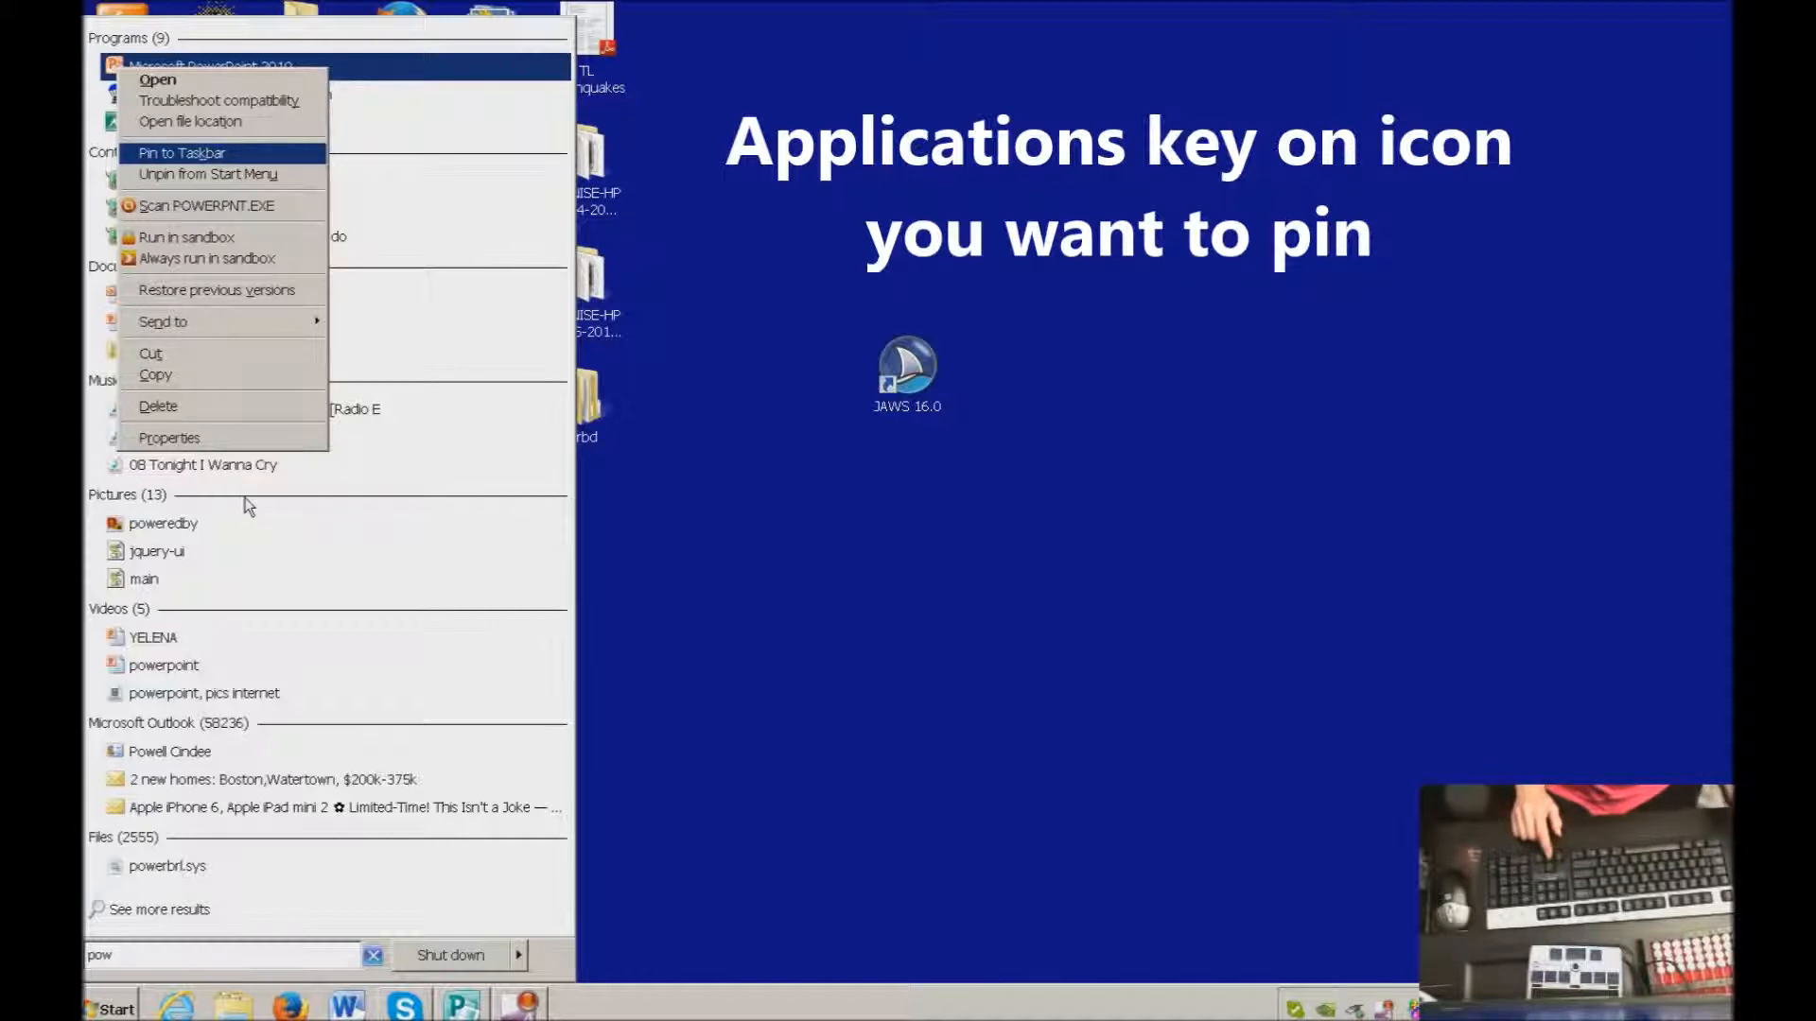
key(Down)
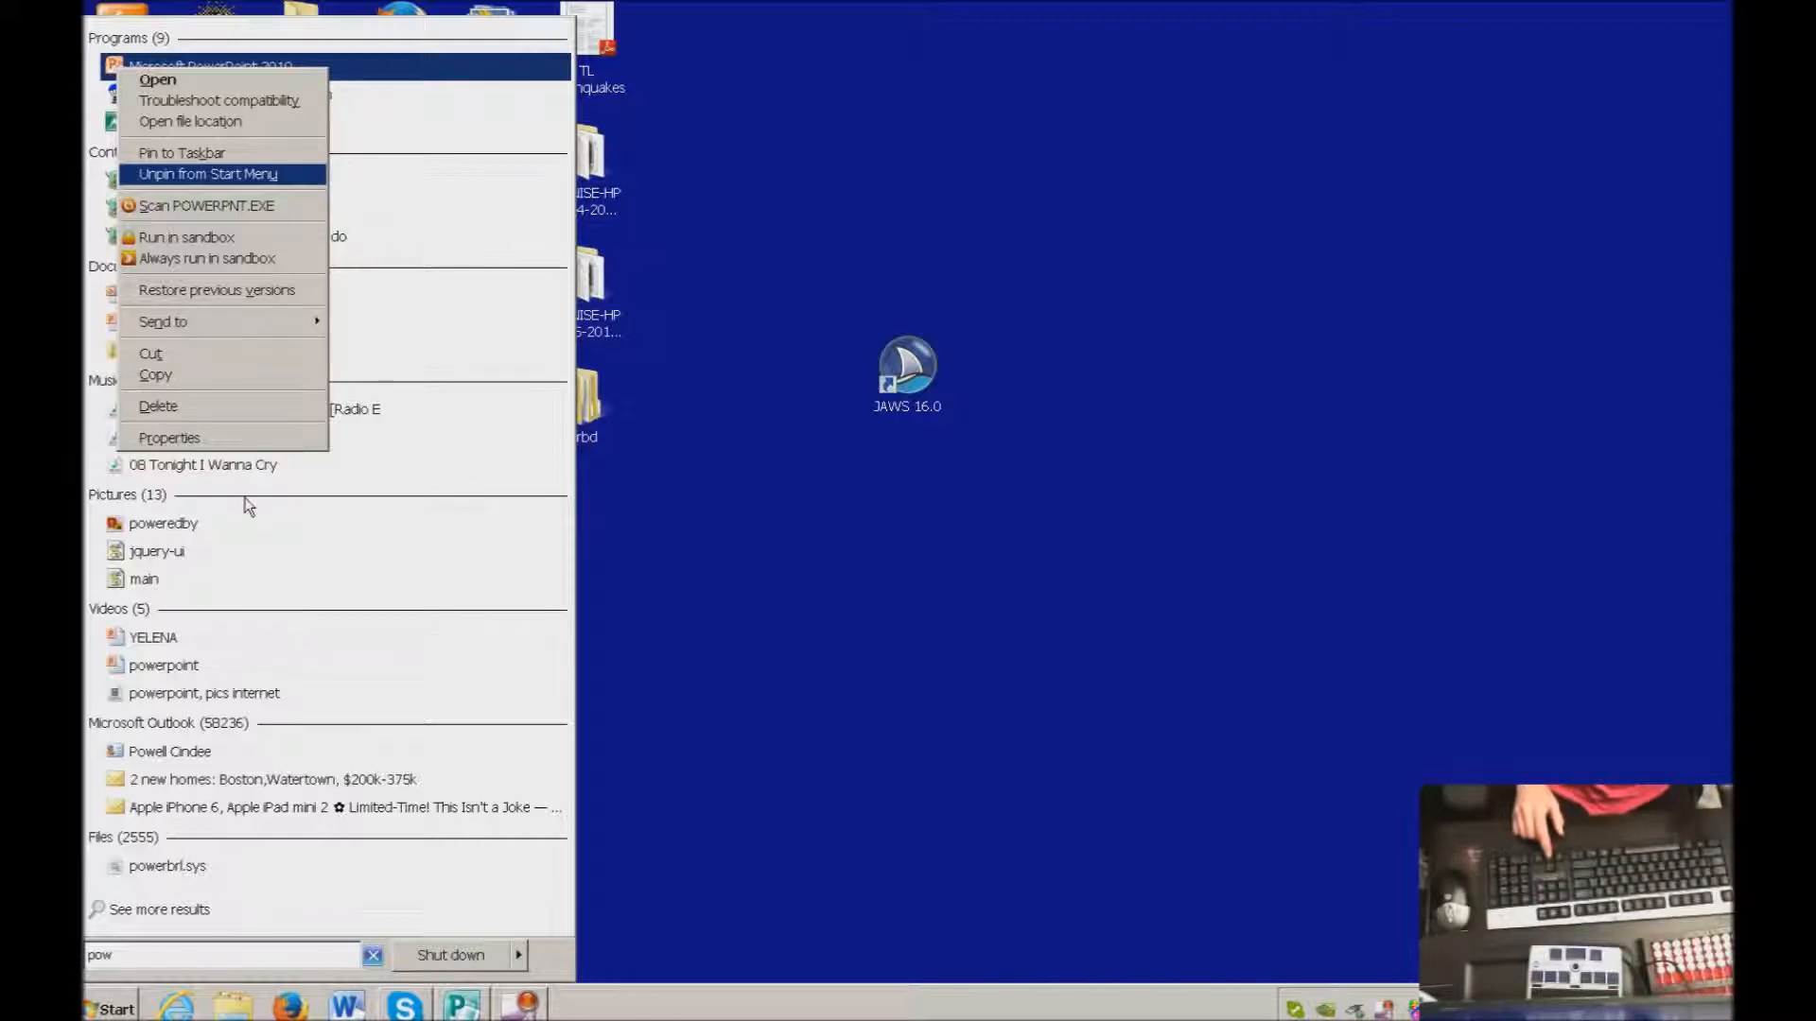
key(Up)
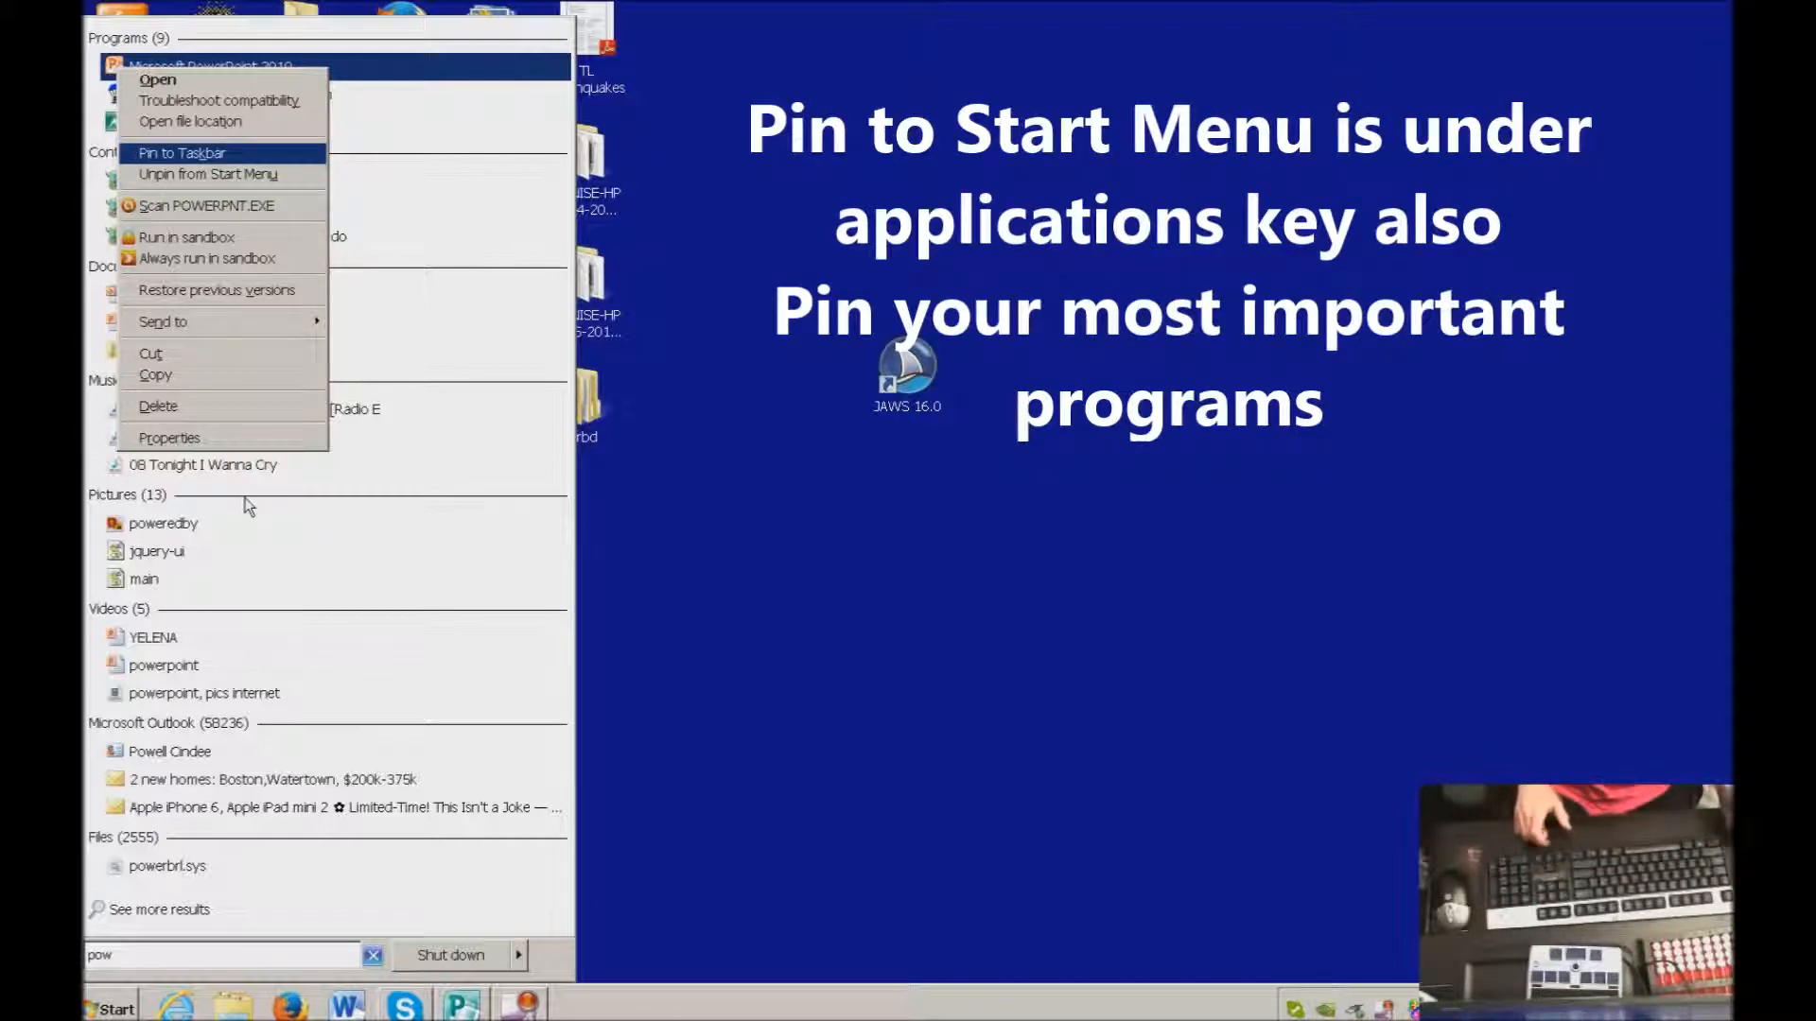
key(Return)
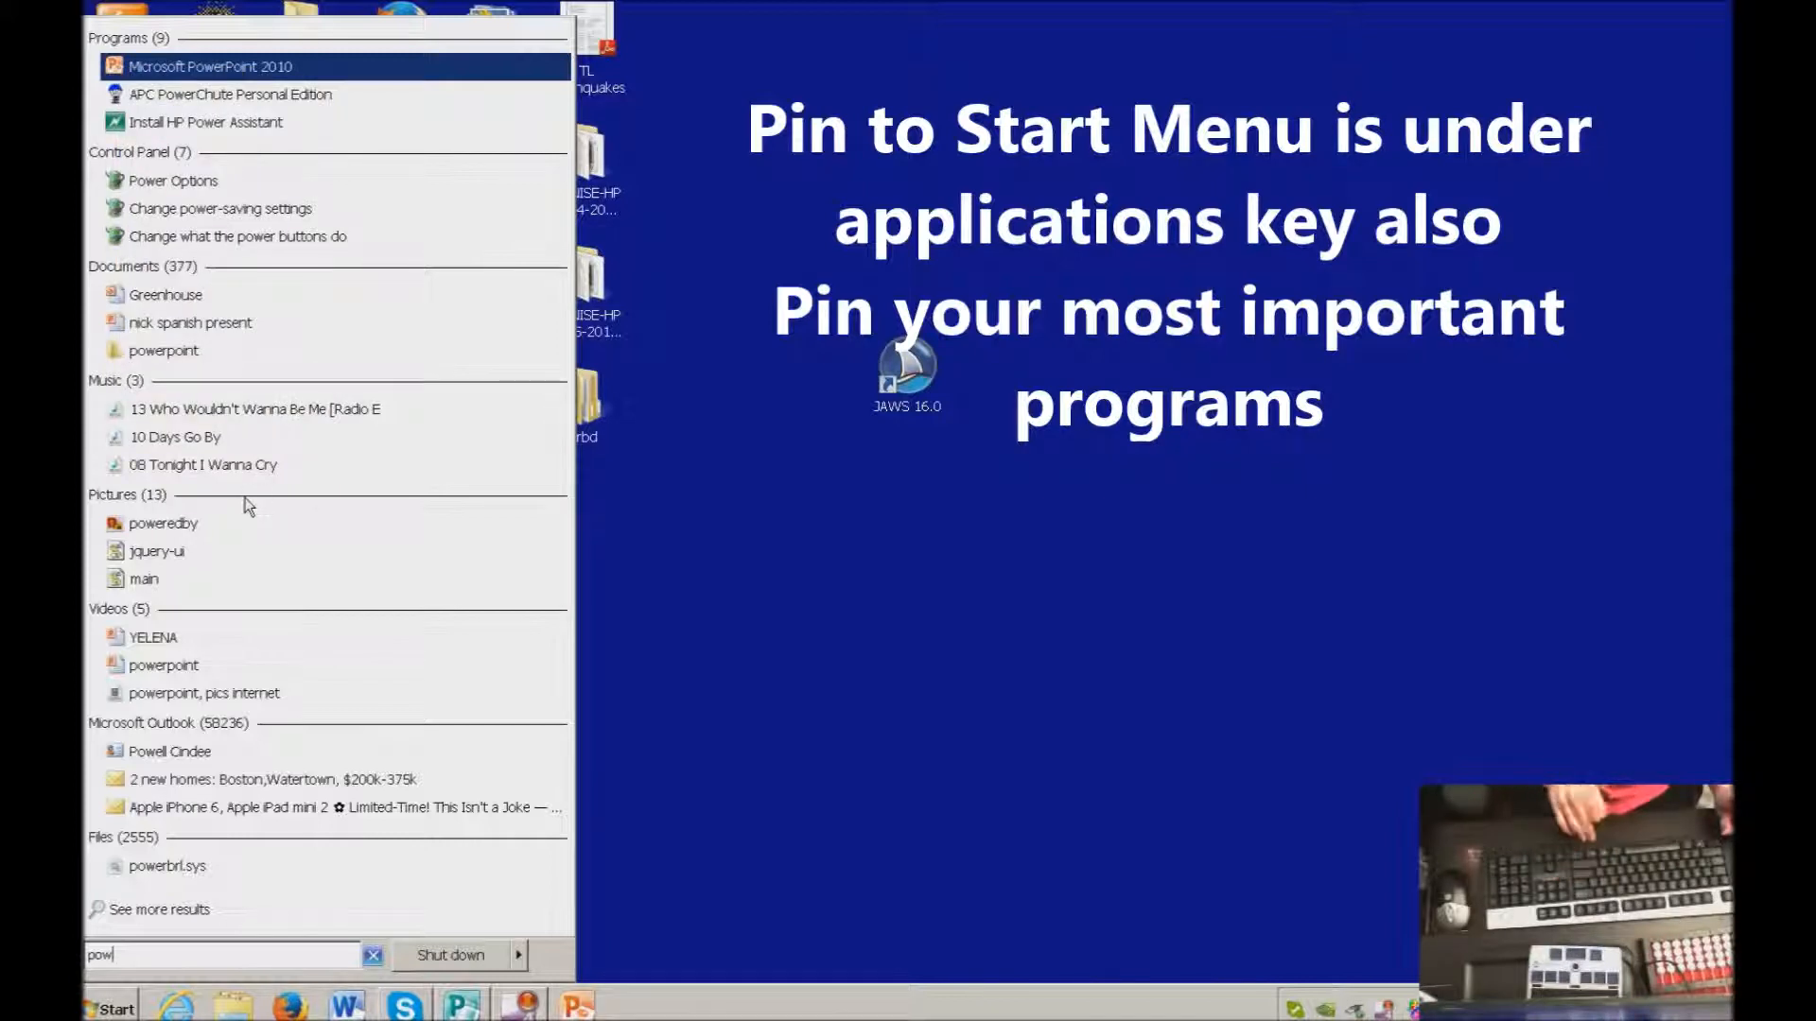
key(Escape)
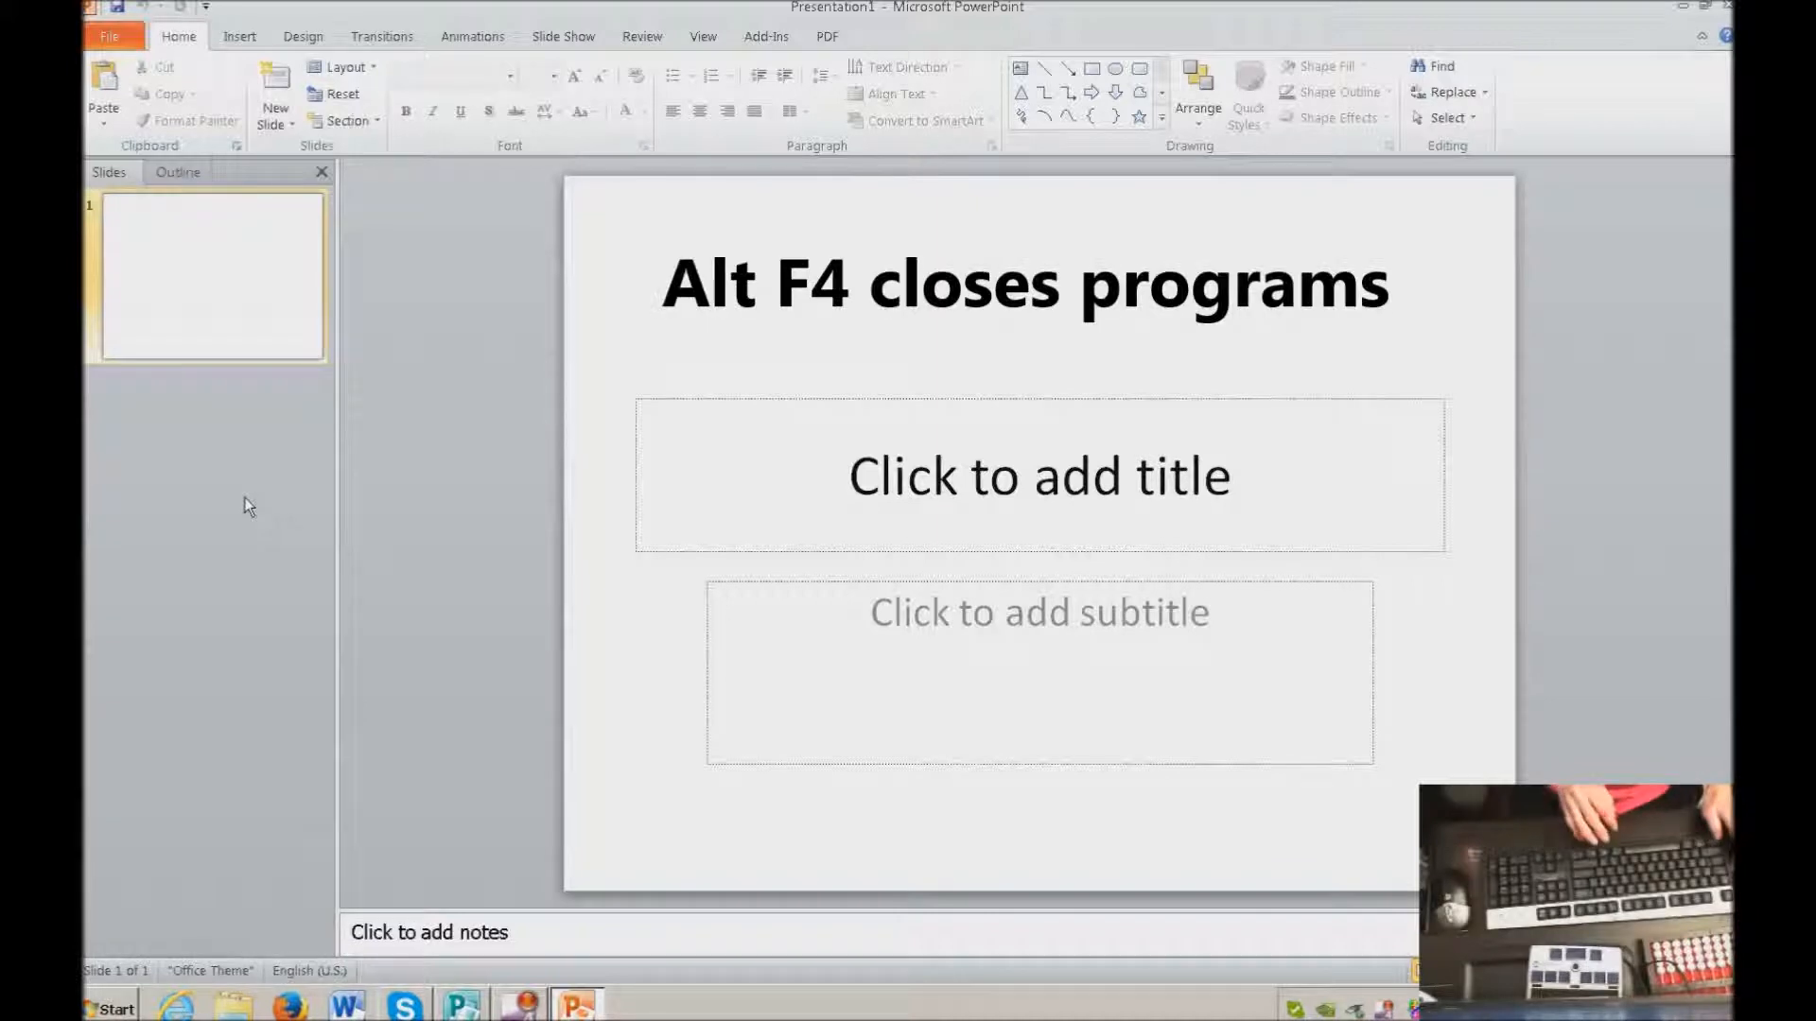
Close PowerPoint and unpin its icon from the taskbar
key(alt+F4)
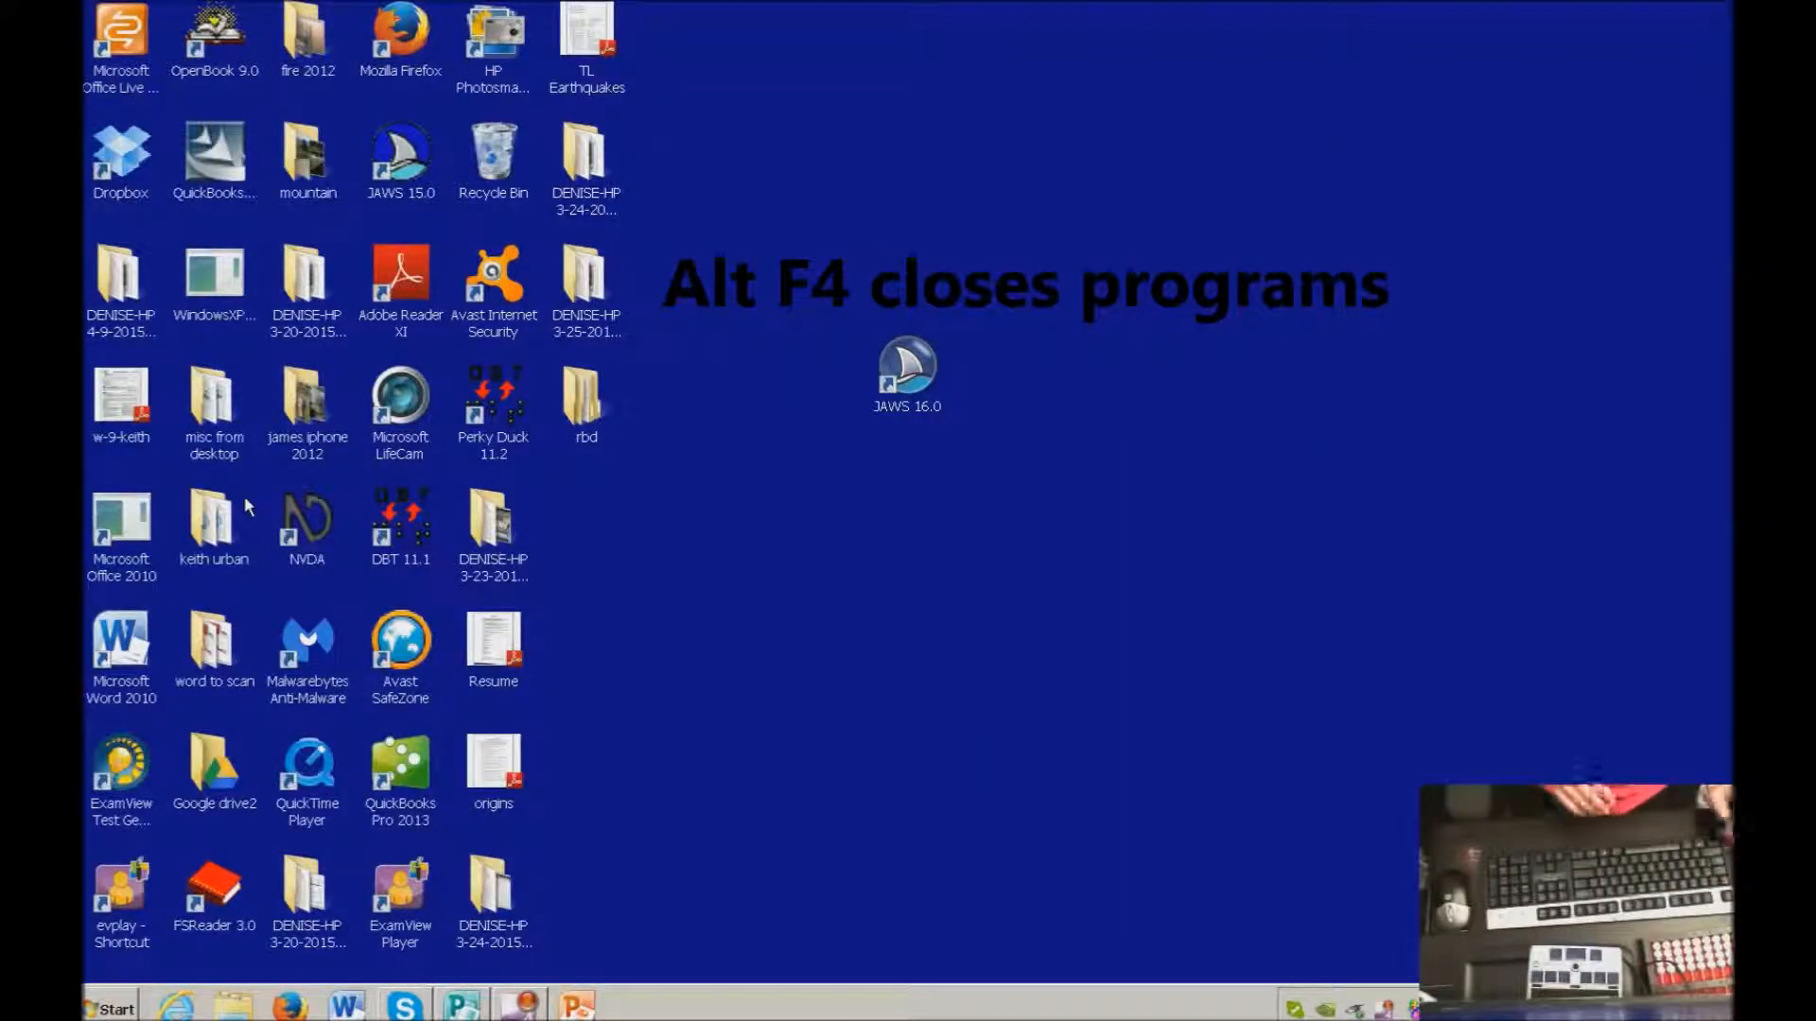
key(j)
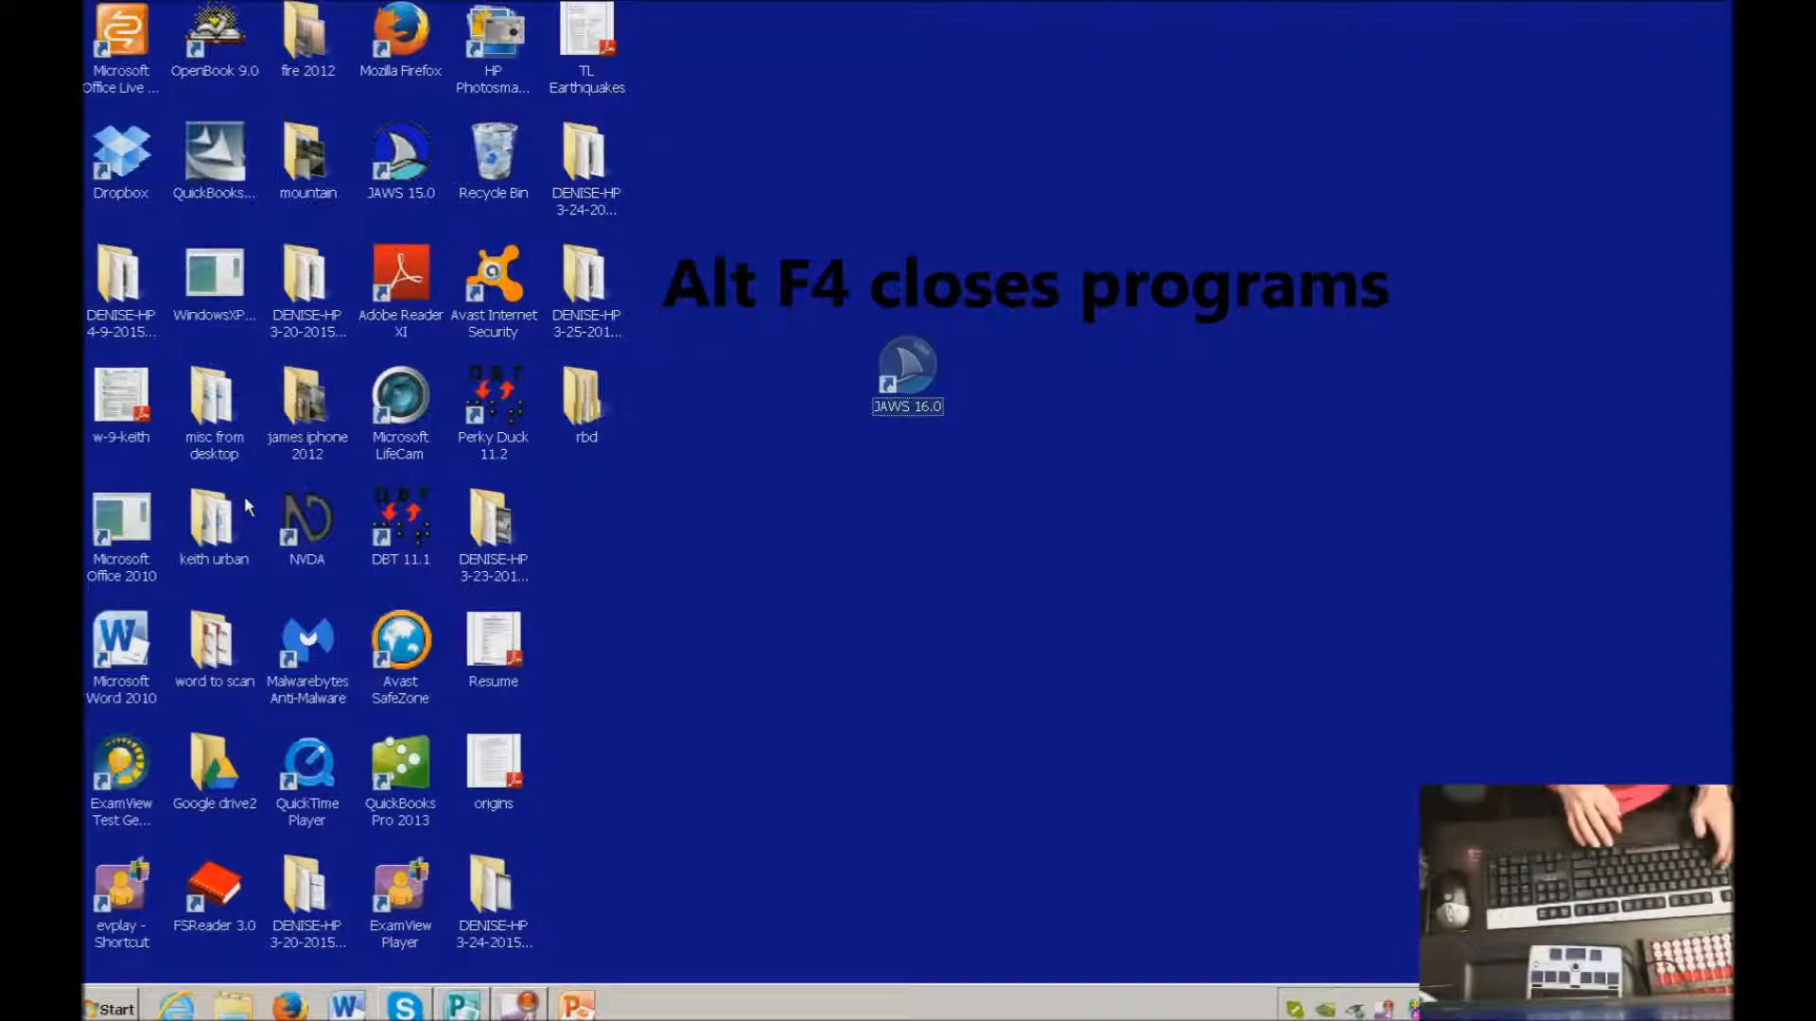
key(Tab)
key(Tab)
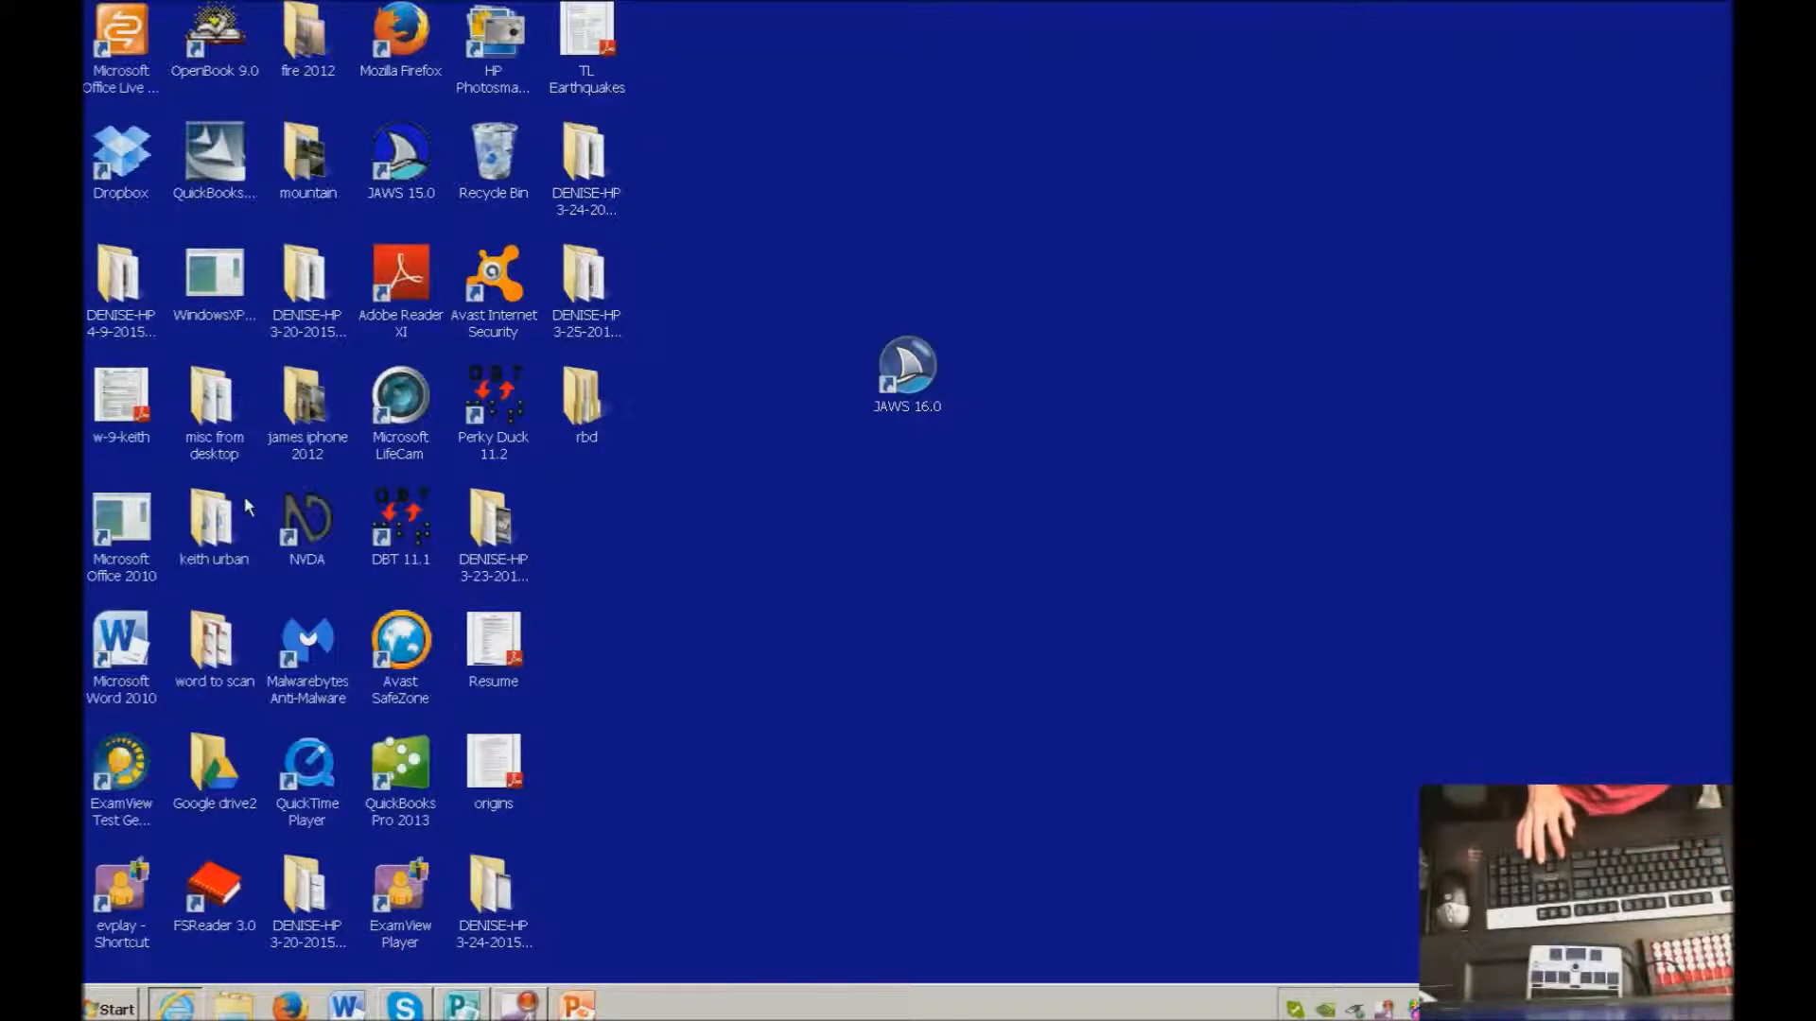
key(Left)
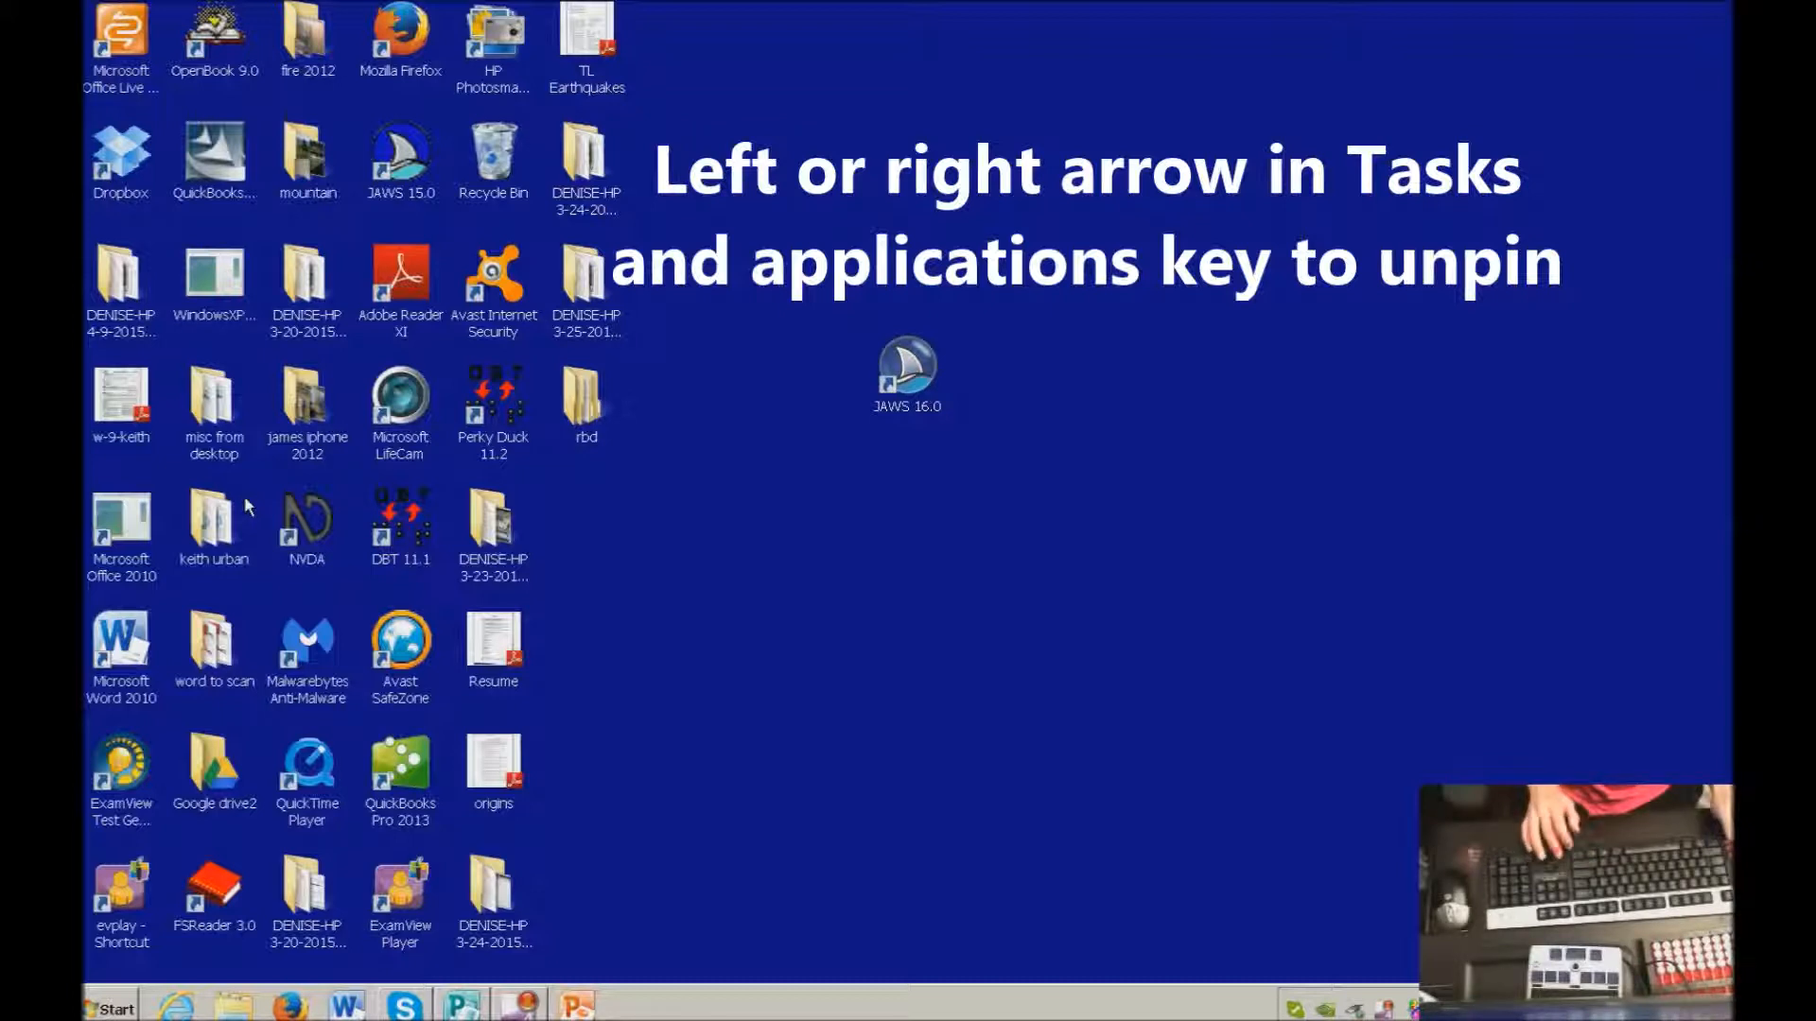
key(Return)
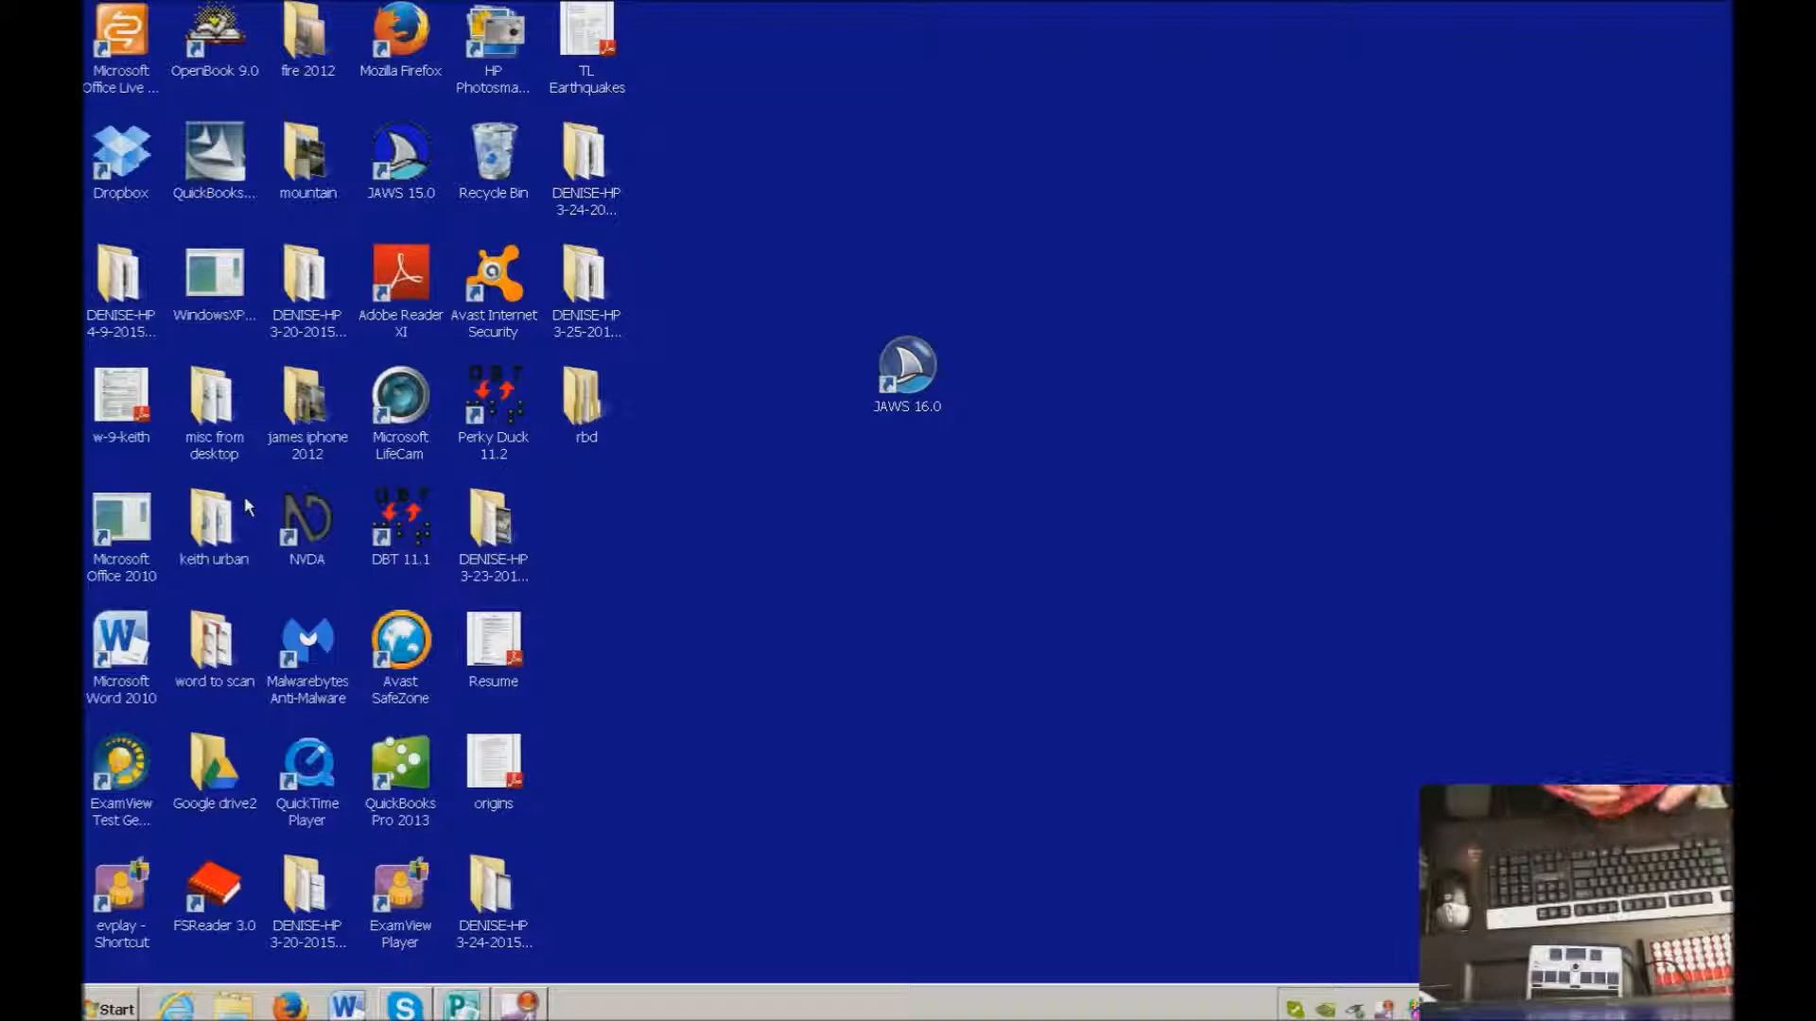